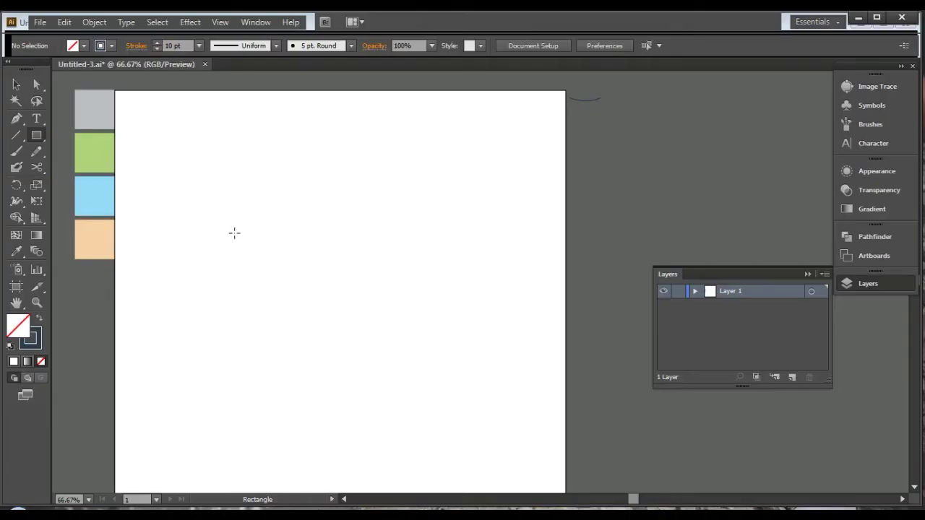
Drag out a wide rectangle with no fill and a 10 pt dark outline near the artboard's upper left
{"action": "left_click_drag", "start_coordinate": [234, 232], "coordinate": [326, 264]}
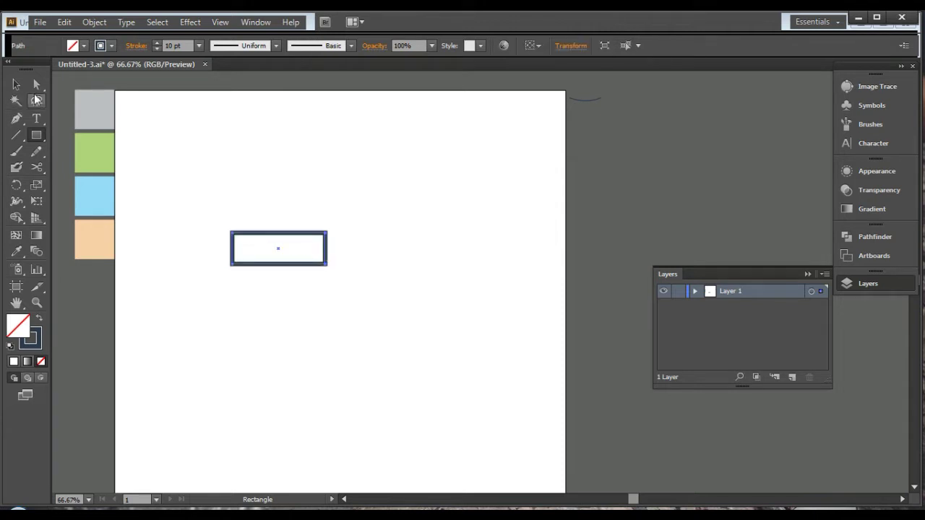
Slant the rectangle by nudging its top two anchors right four times
{"action": "left_click", "coordinate": [36, 85]}
{"action": "left_click_drag", "start_coordinate": [220, 214], "coordinate": [372, 249]}
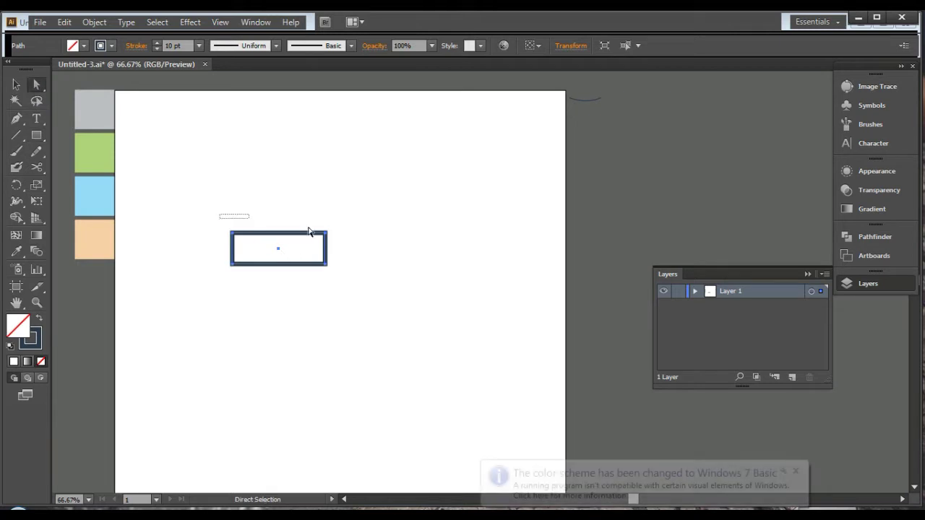
{"action": "key", "text": "Right"}
{"action": "key", "text": "Right"}
{"action": "key", "text": "Right"}
{"action": "key", "text": "Right"}
{"action": "key", "text": "Right"}
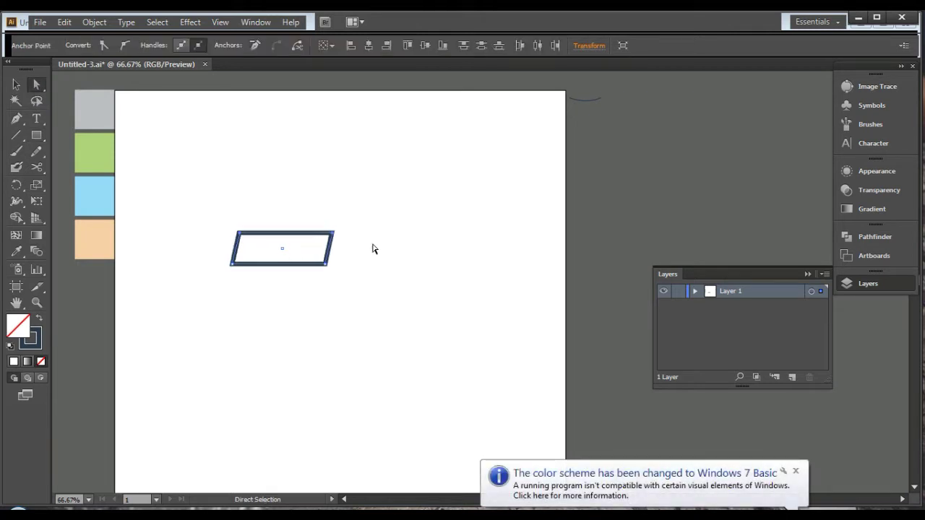
{"action": "key", "text": "Right"}
{"action": "key", "text": "Right"}
{"action": "key", "text": "Right"}
{"action": "key", "text": "Right"}
{"action": "key", "text": "Right"}
{"action": "key", "text": "Right"}
{"action": "key", "text": "Right"}
{"action": "key", "text": "Right"}
{"action": "key", "text": "Right"}
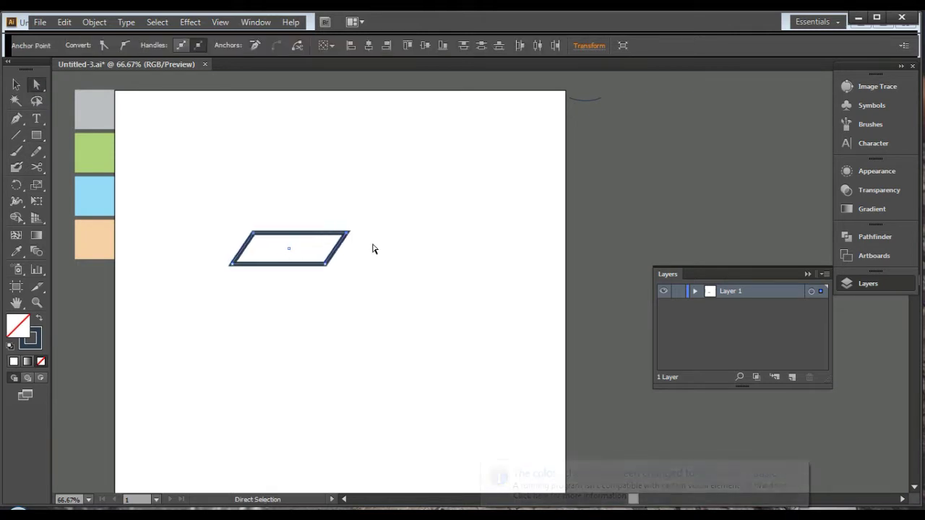
{"action": "key", "text": "Right"}
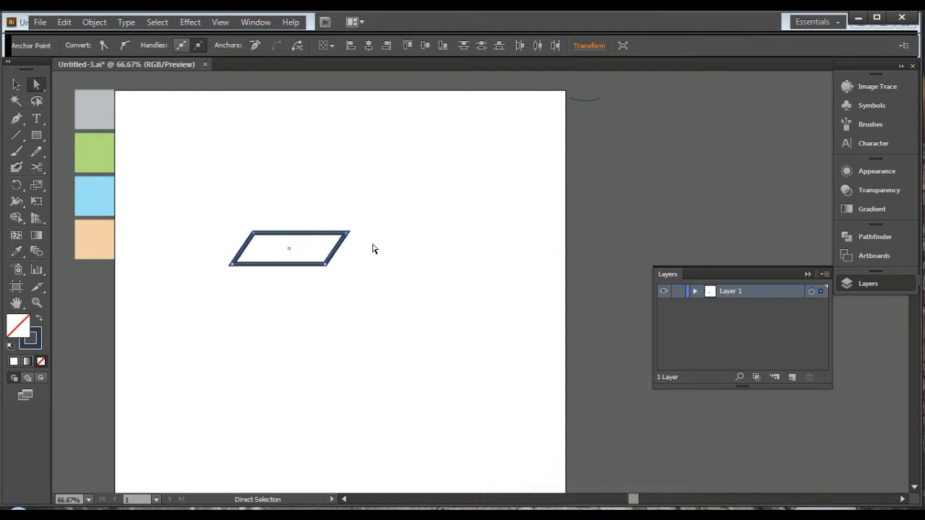
{"action": "key", "text": "Right"}
{"action": "key", "text": "Right"}
{"action": "key", "text": "Right"}
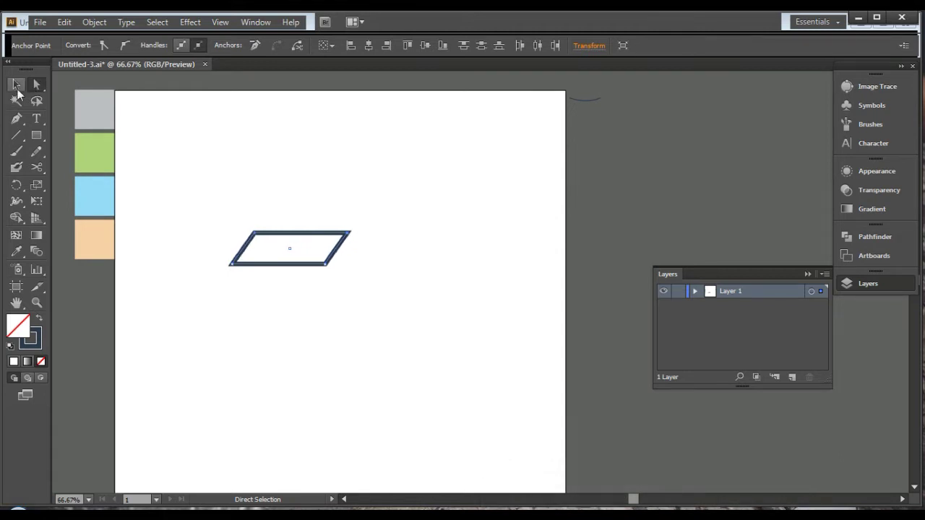
Select the whole parallelogram and set its outline to 8 pt
{"action": "left_click", "coordinate": [16, 84]}
{"action": "left_click_drag", "start_coordinate": [252, 195], "coordinate": [345, 274]}
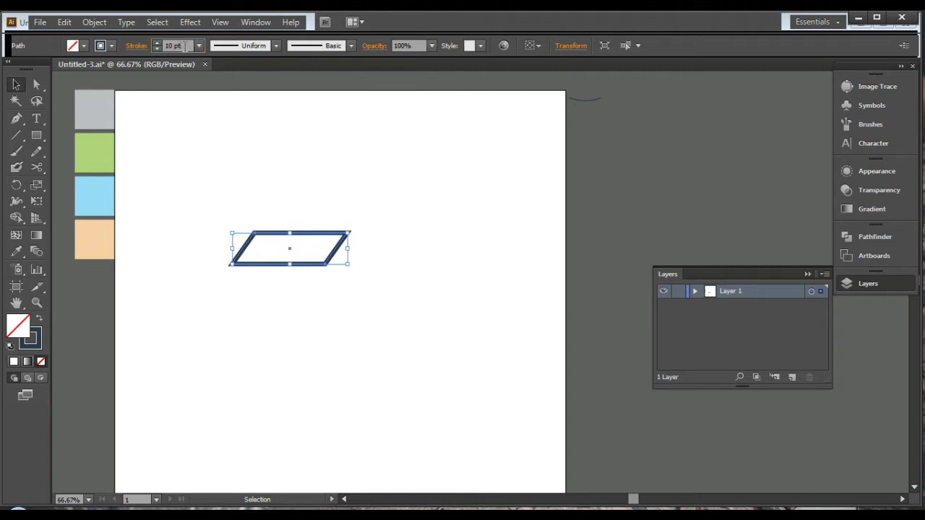
{"action": "scroll", "coordinate": [189, 51], "scroll_direction": "down", "scroll_amount": 2}
{"action": "left_click", "coordinate": [229, 126]}
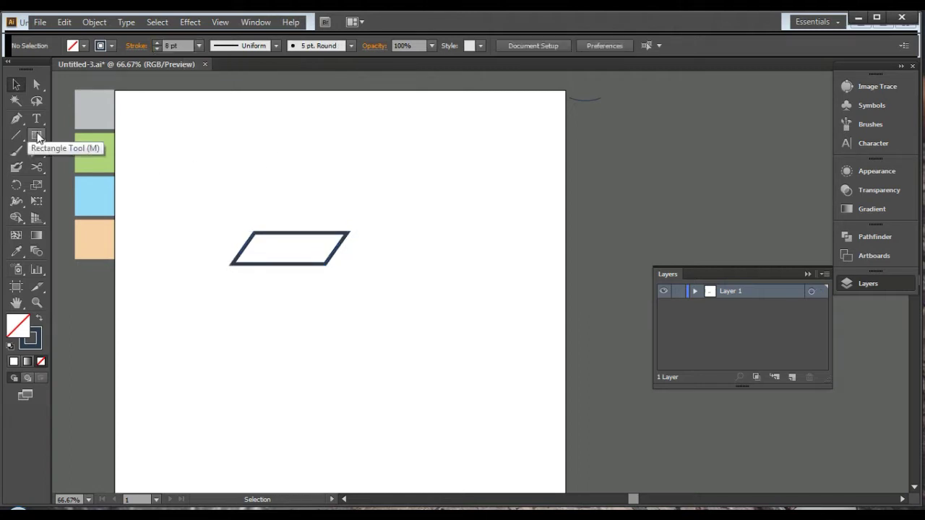
Draw a wall rectangle under the roof from its lower-left corner, stretching its top edge up to the roof
{"action": "left_click", "coordinate": [37, 138]}
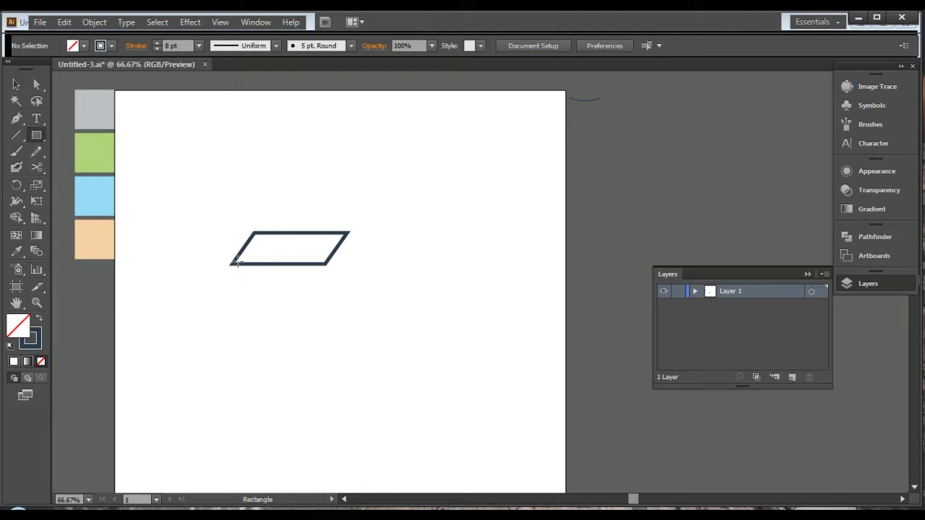
{"action": "left_click_drag", "start_coordinate": [237, 263], "coordinate": [329, 334]}
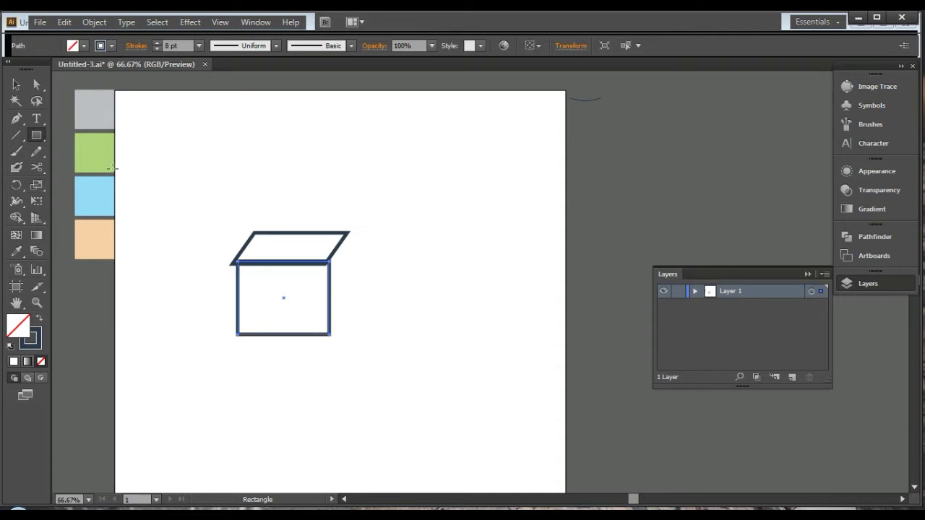
{"action": "key", "text": "v"}
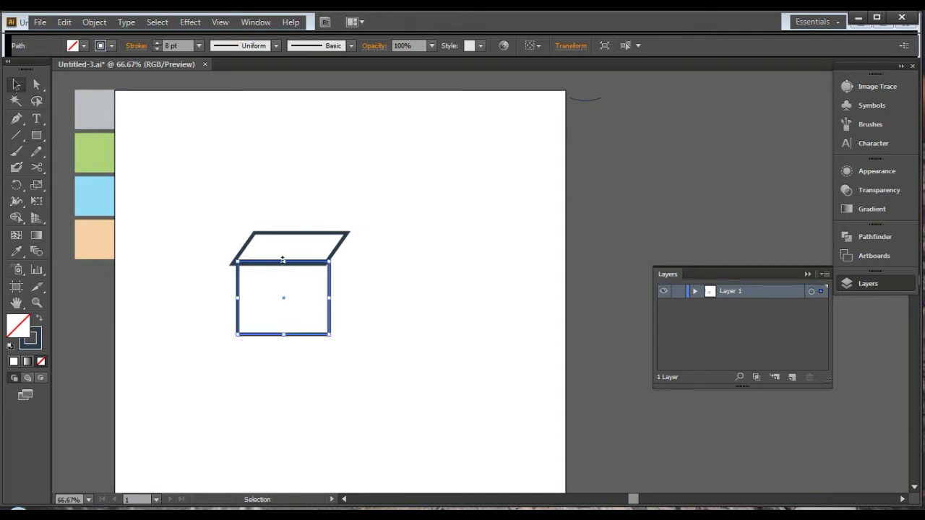
{"action": "left_click_drag", "start_coordinate": [283, 259], "coordinate": [284, 257]}
{"action": "left_click", "coordinate": [215, 175]}
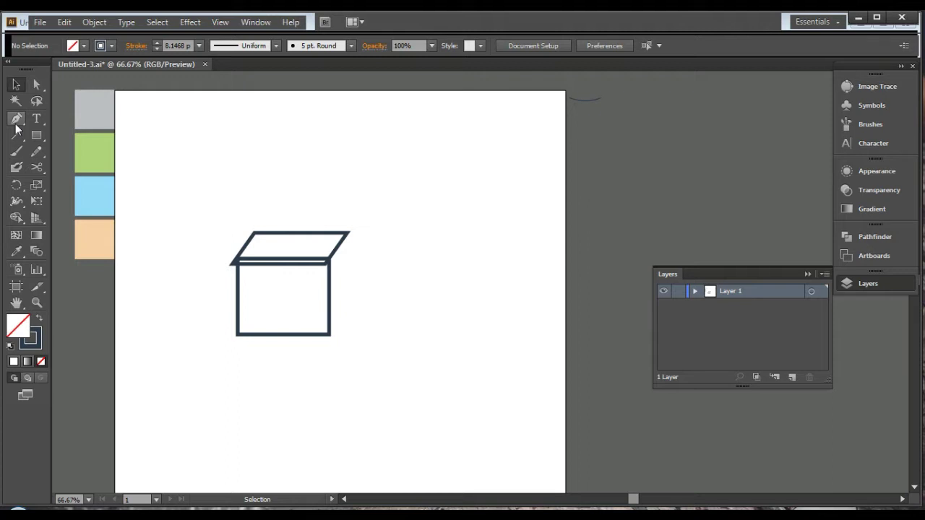
Draw a narrow tall rectangle beside the box's right side, from roof top to wall bottom
{"action": "left_click", "coordinate": [39, 138]}
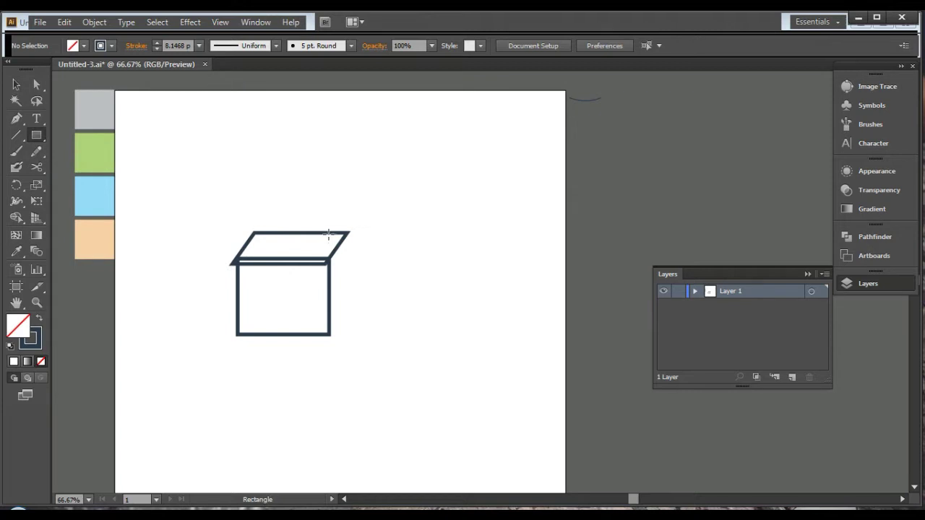
{"action": "left_click_drag", "start_coordinate": [327, 234], "coordinate": [380, 333]}
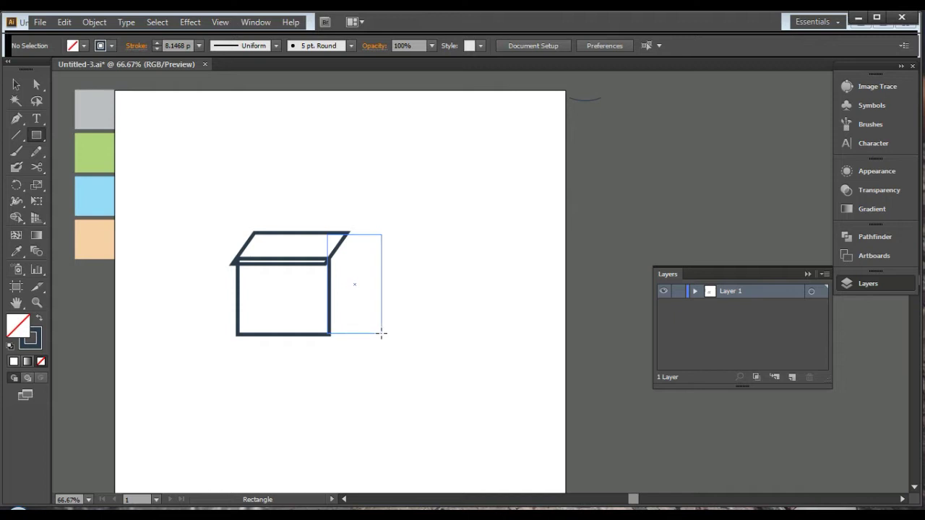
{"action": "left_click_drag", "start_coordinate": [381, 334], "coordinate": [368, 335]}
Reselect the narrow side rectangle and nudge it one step right against the box
{"action": "left_click", "coordinate": [36, 84]}
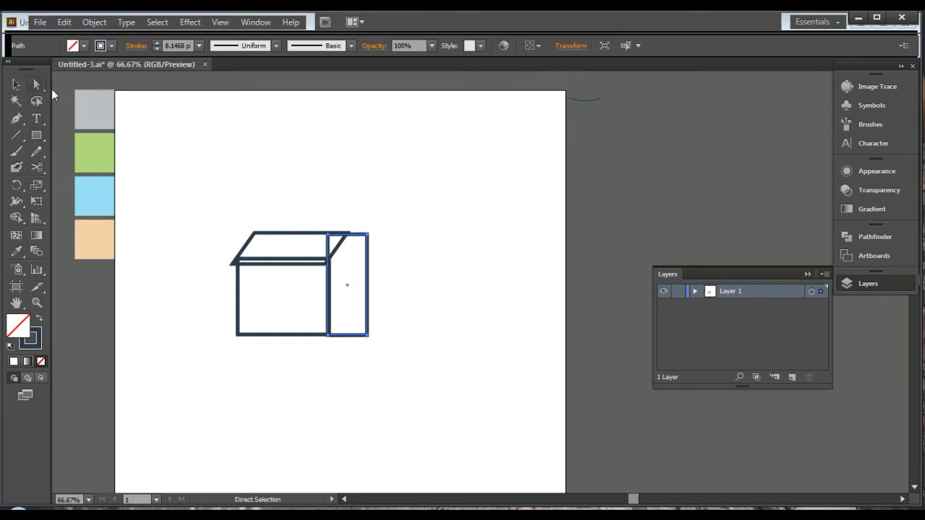
{"action": "left_click", "coordinate": [412, 166]}
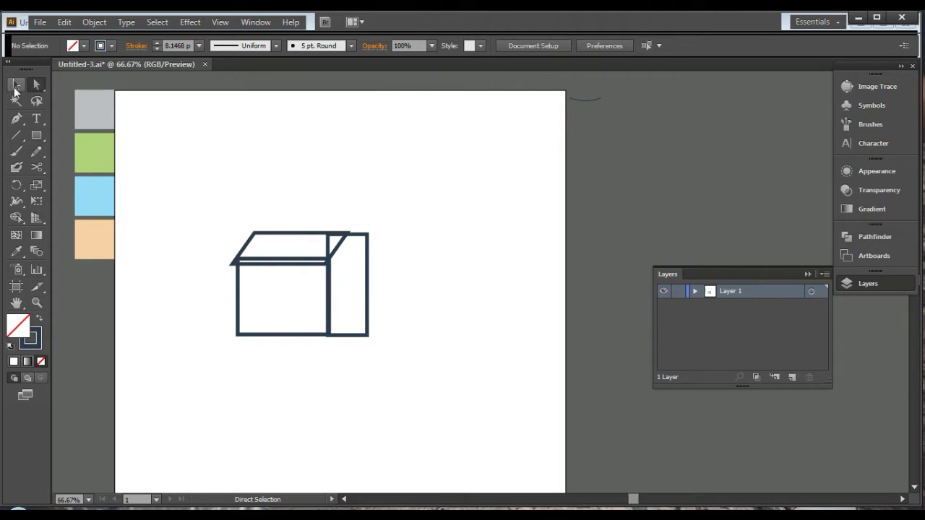
{"action": "left_click", "coordinate": [16, 84]}
{"action": "left_click_drag", "start_coordinate": [426, 349], "coordinate": [363, 286]}
{"action": "left_click", "coordinate": [430, 296]}
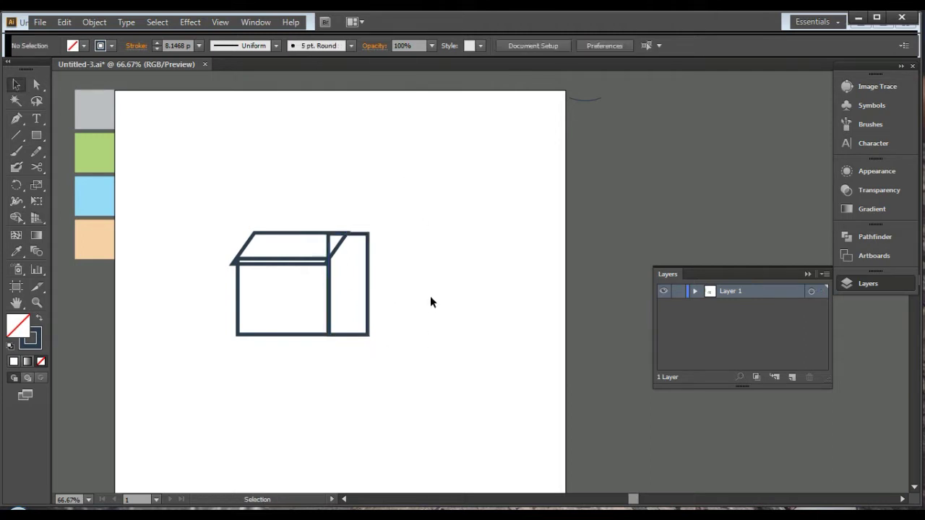
{"action": "left_click_drag", "start_coordinate": [397, 363], "coordinate": [358, 307]}
{"action": "key", "text": "Right"}
{"action": "key", "text": "Right"}
{"action": "key", "text": "Right"}
{"action": "left_click", "coordinate": [381, 329]}
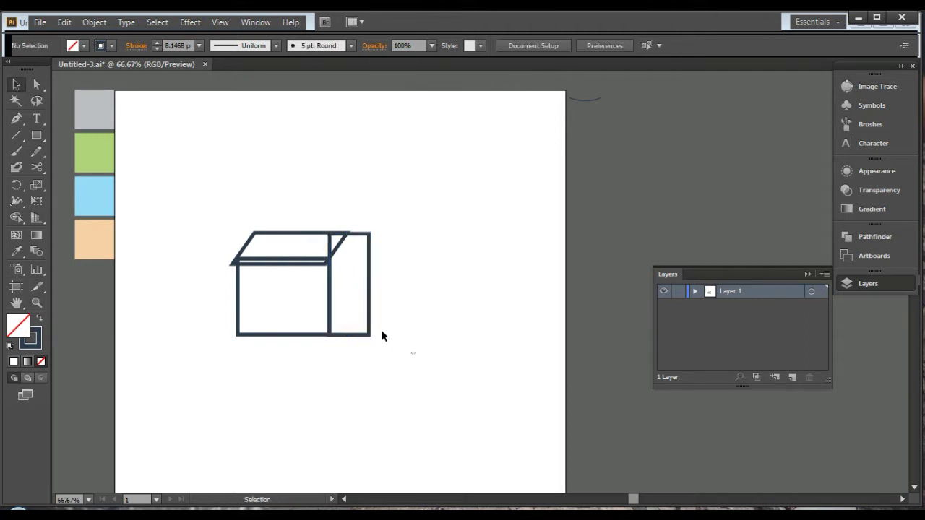
{"action": "left_click_drag", "start_coordinate": [416, 354], "coordinate": [361, 310]}
{"action": "left_click", "coordinate": [436, 321]}
Draw a diagonal roof line from the roof's top-right corner down past the side wall
{"action": "left_click", "coordinate": [15, 117]}
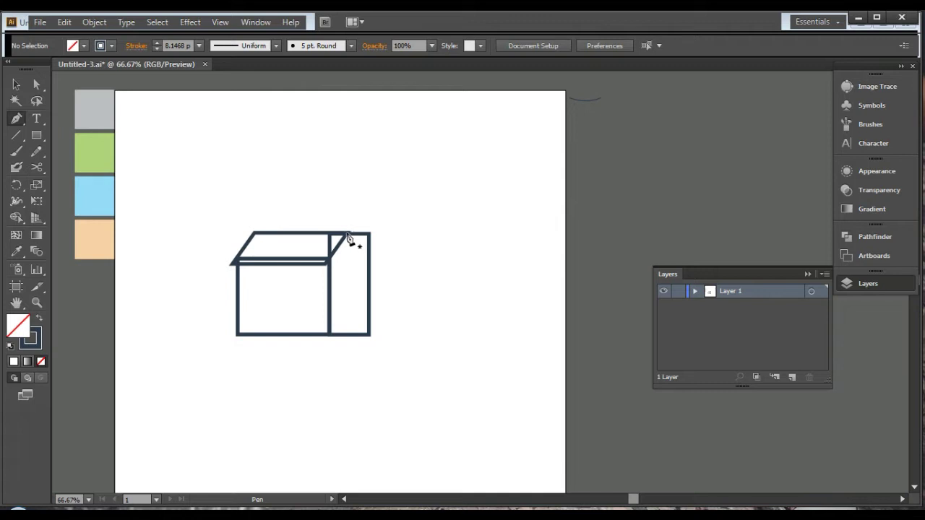
{"action": "left_click", "coordinate": [348, 235]}
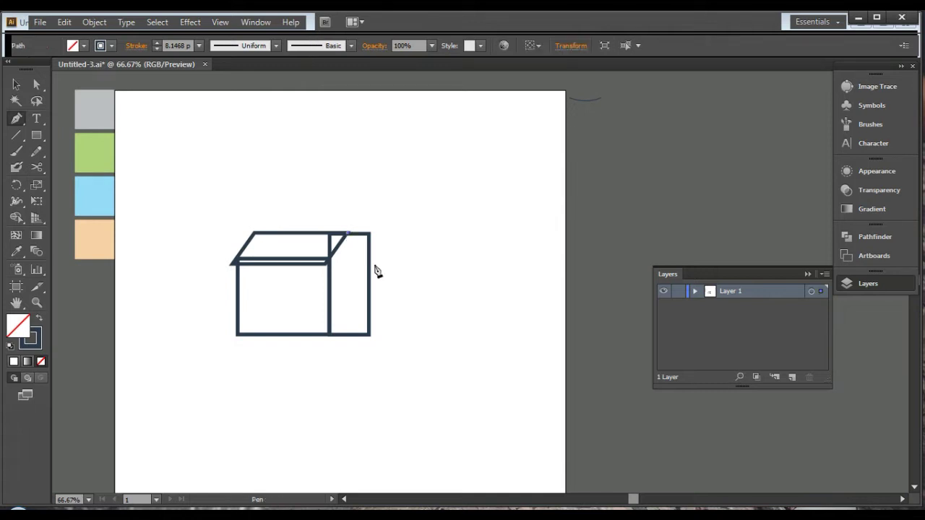
{"action": "left_click", "coordinate": [374, 265]}
{"action": "left_click", "coordinate": [17, 84]}
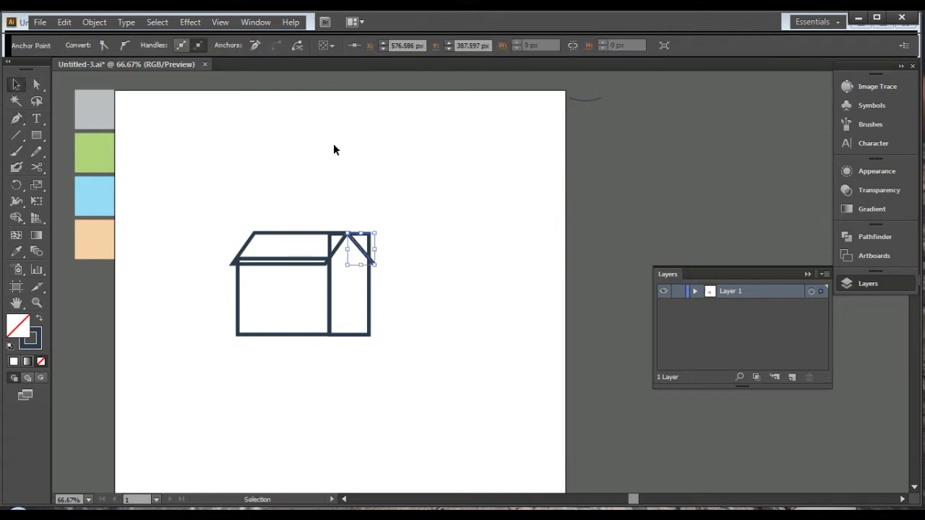
{"action": "left_click", "coordinate": [334, 146]}
Try deleting the side rectangle's top-right anchor, then undo the deletion
{"action": "left_click", "coordinate": [37, 86]}
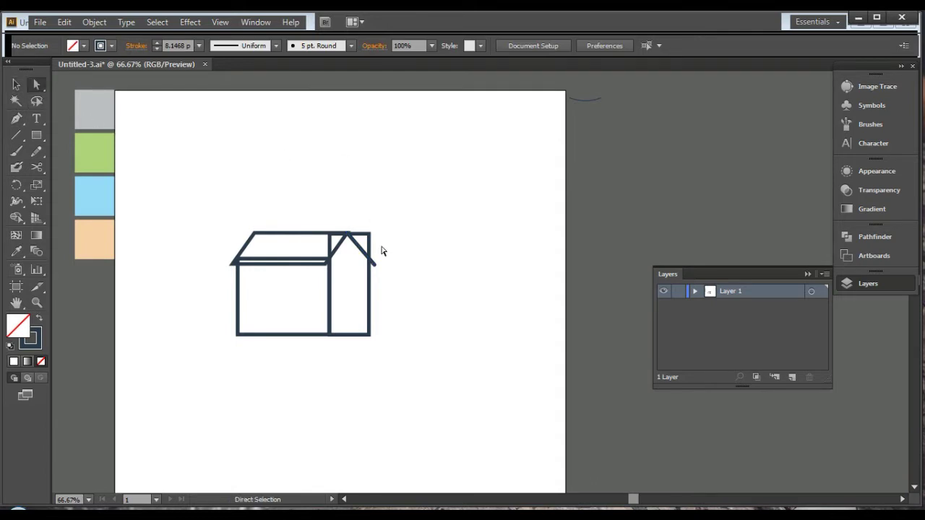
{"action": "left_click", "coordinate": [371, 243]}
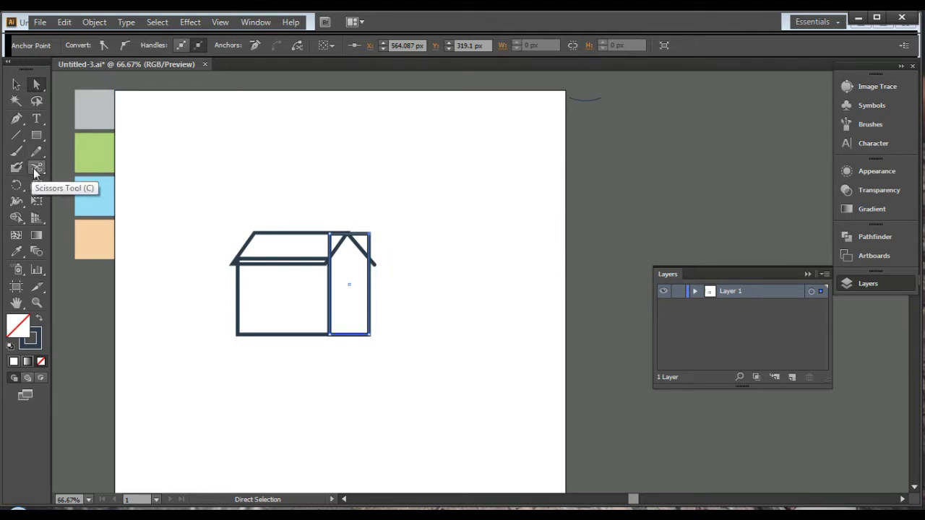
{"action": "left_click", "coordinate": [18, 121]}
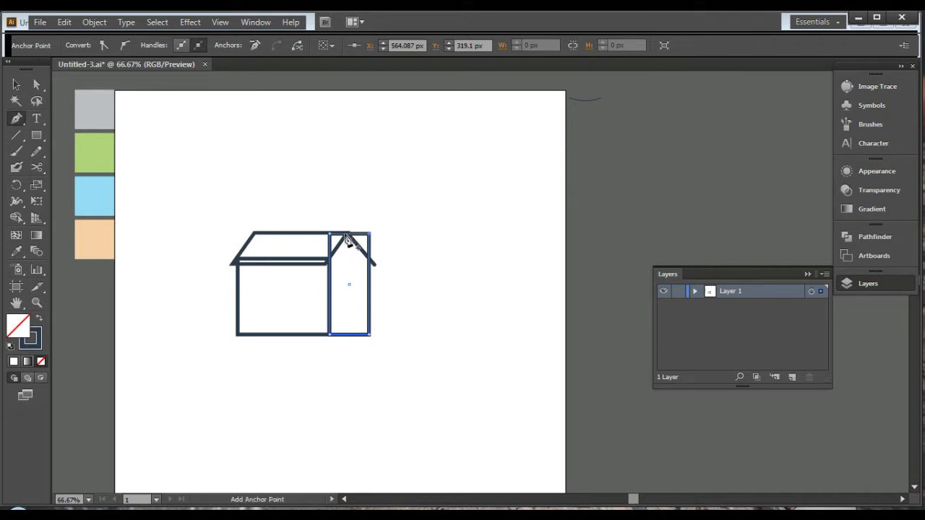
{"action": "key", "text": "ctrl+shift+a"}
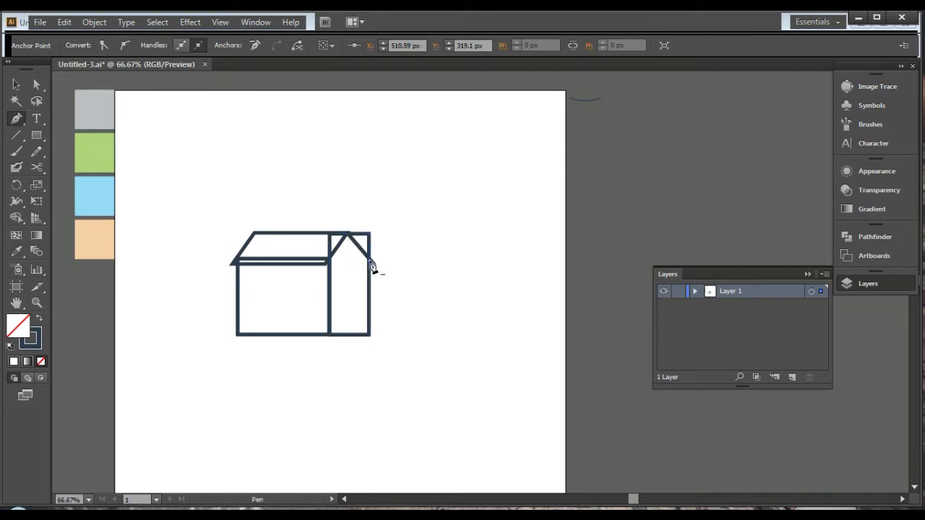
{"action": "left_click", "coordinate": [36, 85]}
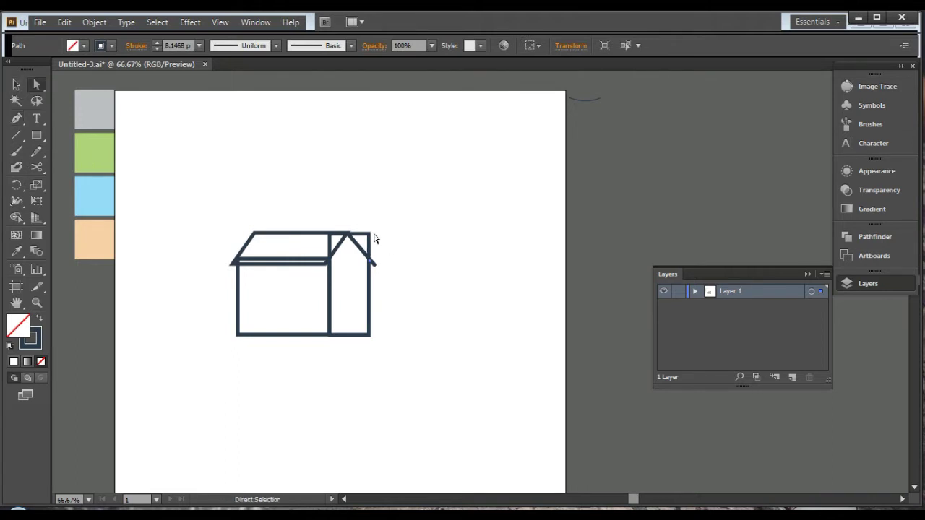
{"action": "left_click", "coordinate": [374, 237]}
{"action": "left_click", "coordinate": [255, 46]}
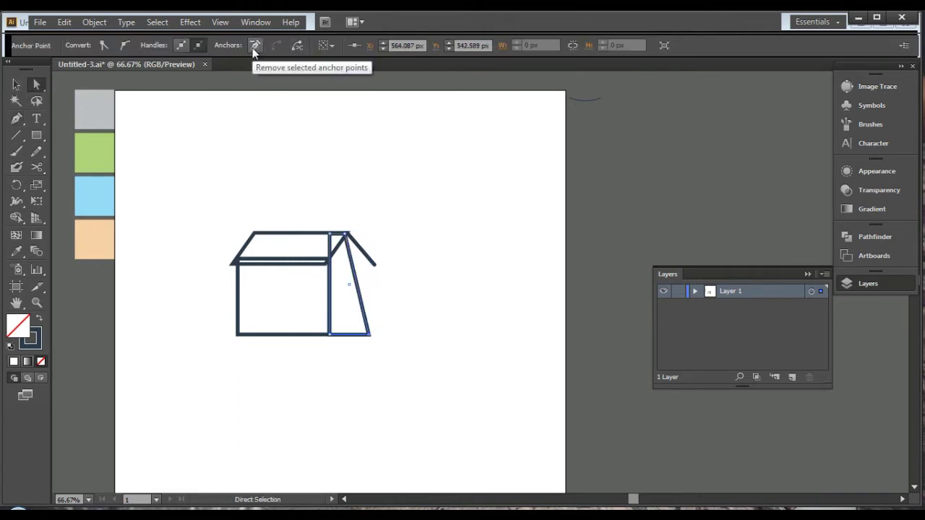
{"action": "key", "text": "ctrl+z"}
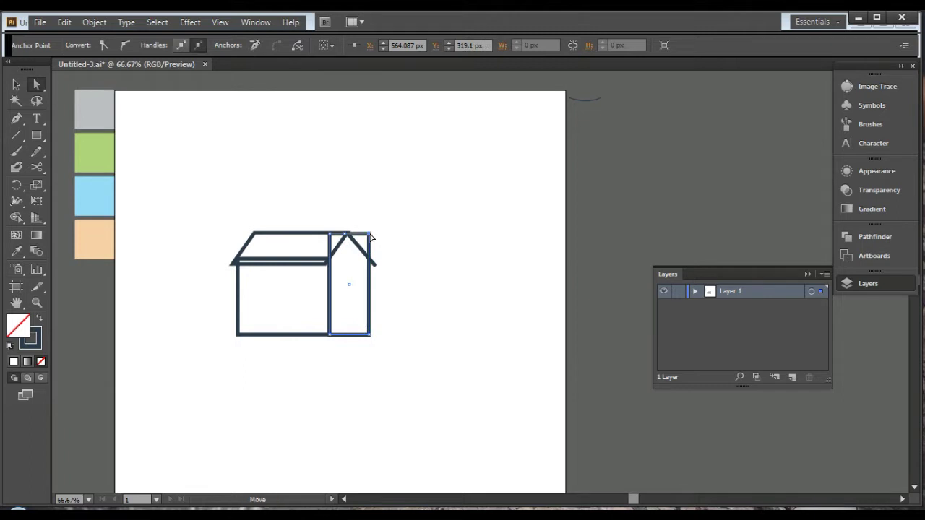
{"action": "left_click", "coordinate": [36, 167]}
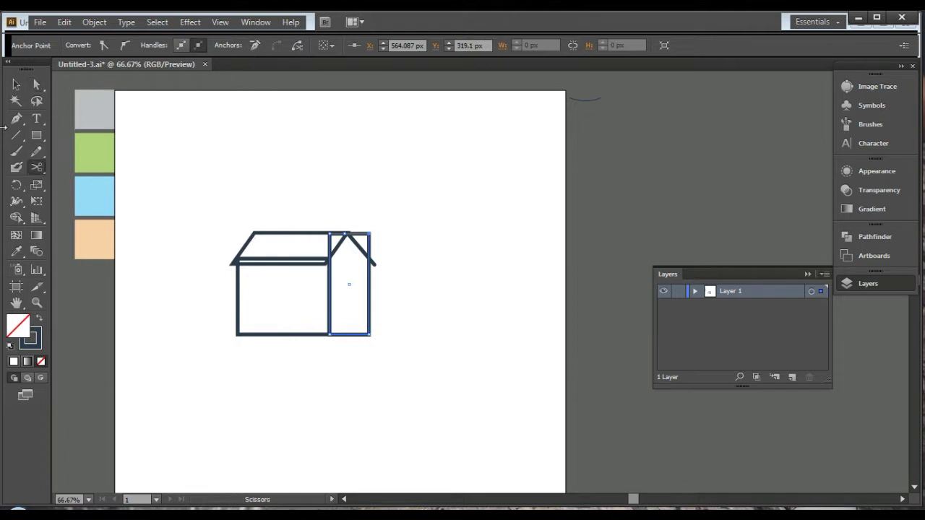
{"action": "left_click", "coordinate": [16, 120]}
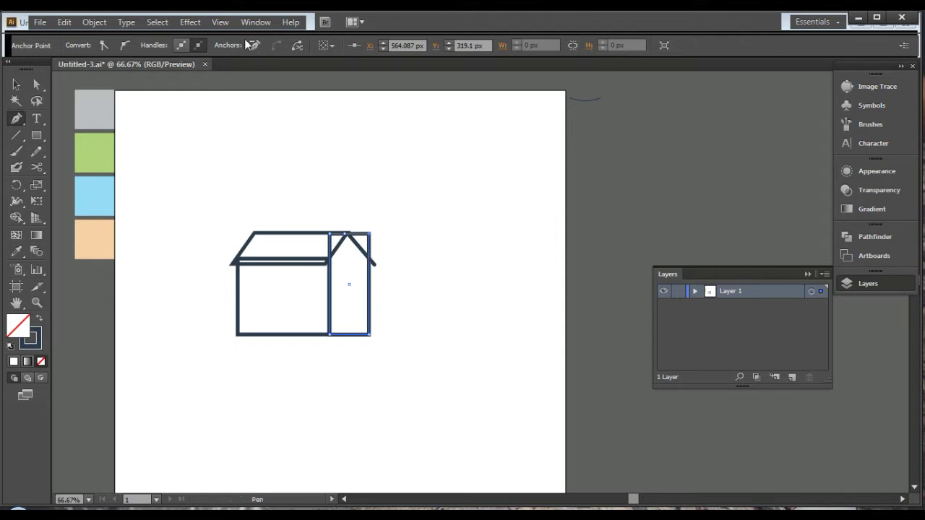
Add an anchor on the right wall, delete its square top-right corner, and join the wall to the roof peak
{"action": "left_click_drag", "start_coordinate": [17, 119], "coordinate": [49, 136]}
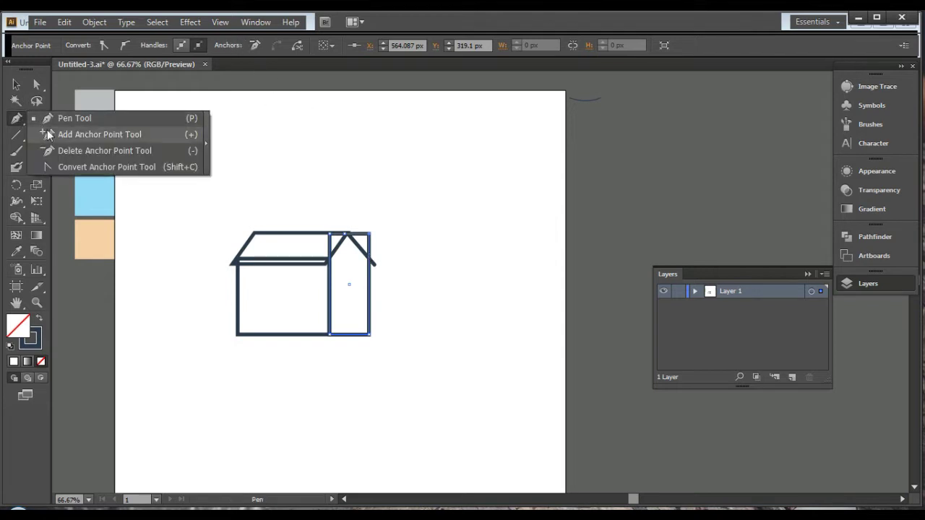
{"action": "left_click", "coordinate": [370, 262]}
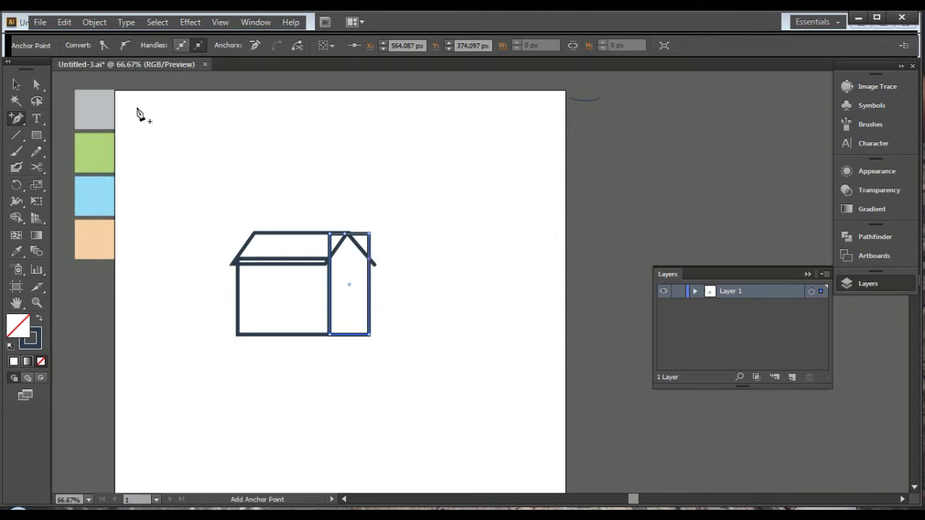
{"action": "left_click", "coordinate": [37, 86]}
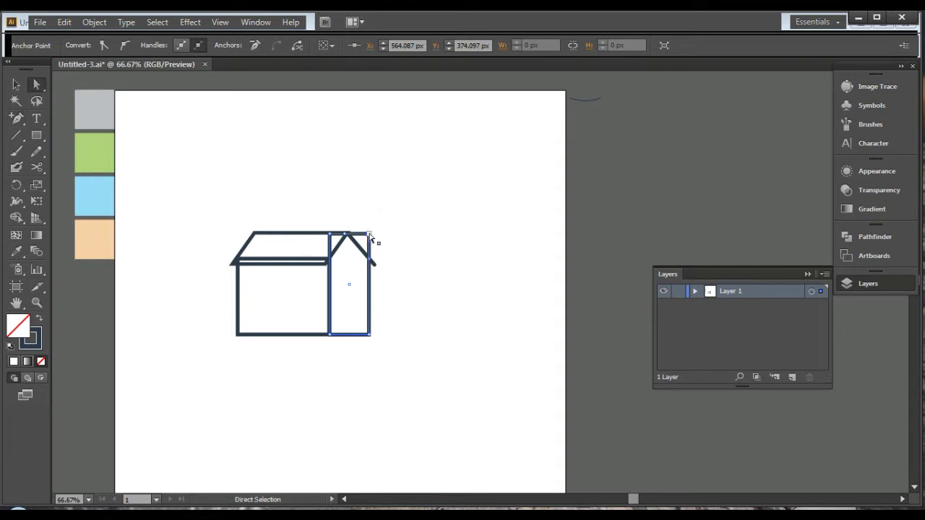
{"action": "left_click", "coordinate": [370, 234]}
{"action": "left_click", "coordinate": [253, 46]}
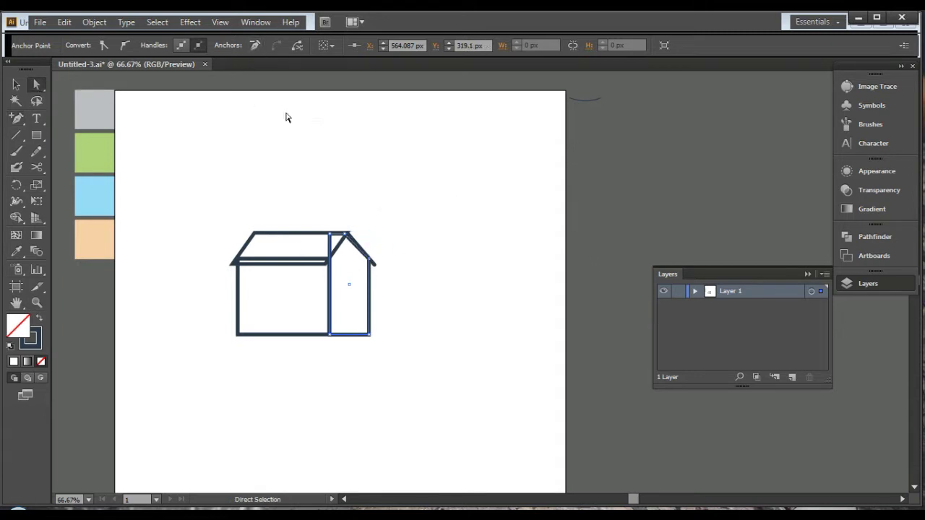
{"action": "left_click", "coordinate": [345, 235]}
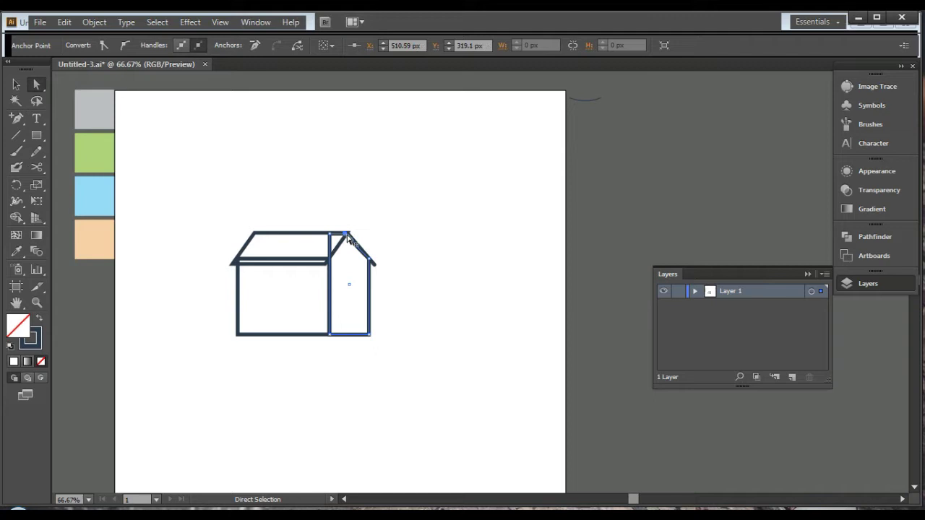
{"action": "left_click", "coordinate": [432, 252]}
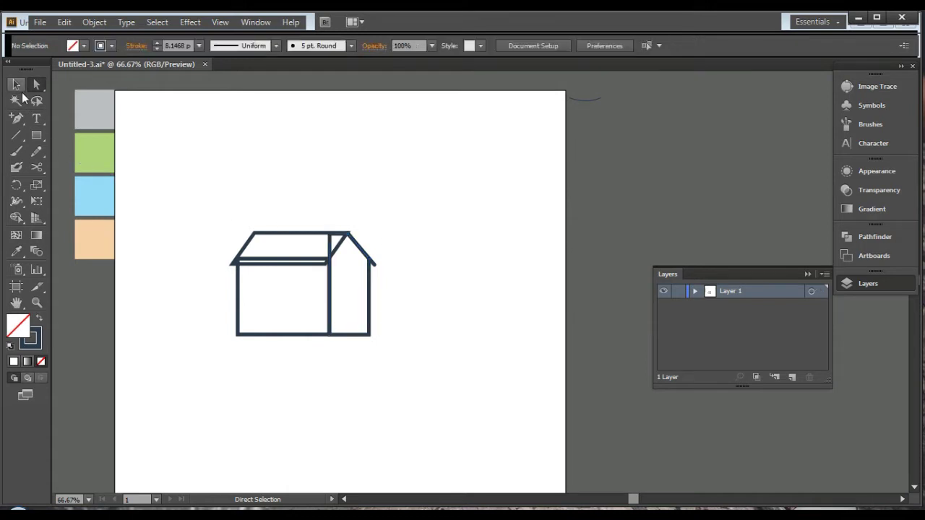
Bring the front roof path to the front with Arrange > Bring to Front
{"action": "left_click", "coordinate": [20, 88]}
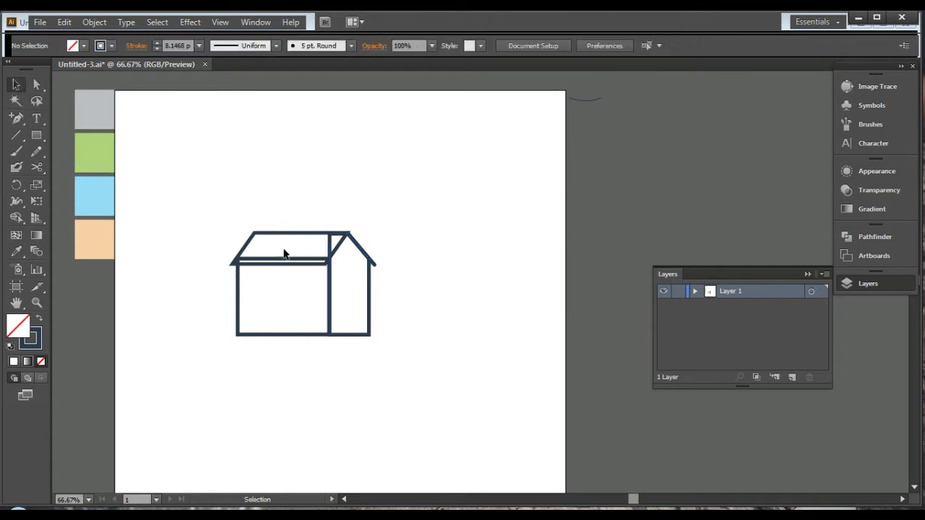
{"action": "left_click", "coordinate": [264, 233]}
{"action": "right_click", "coordinate": [267, 234]}
{"action": "mouse_move", "coordinate": [305, 430]}
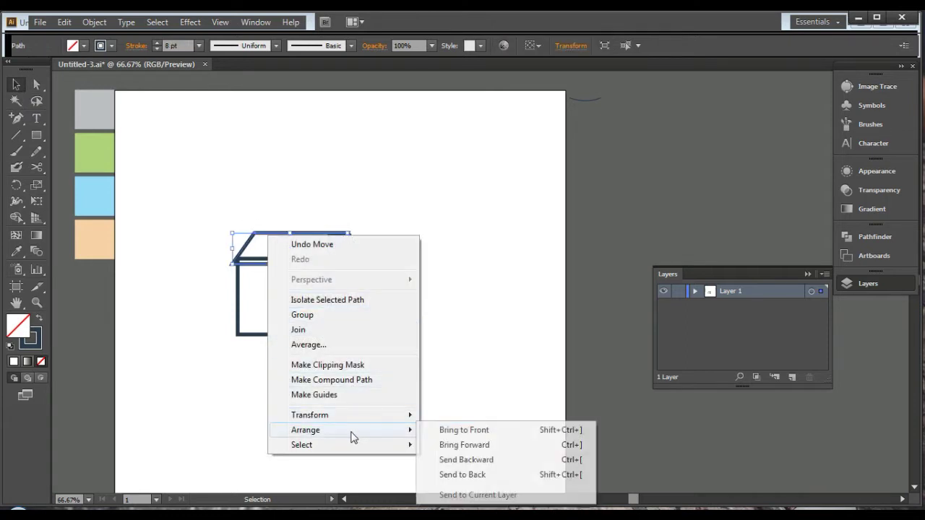
{"action": "left_click", "coordinate": [463, 429]}
{"action": "left_click", "coordinate": [358, 174]}
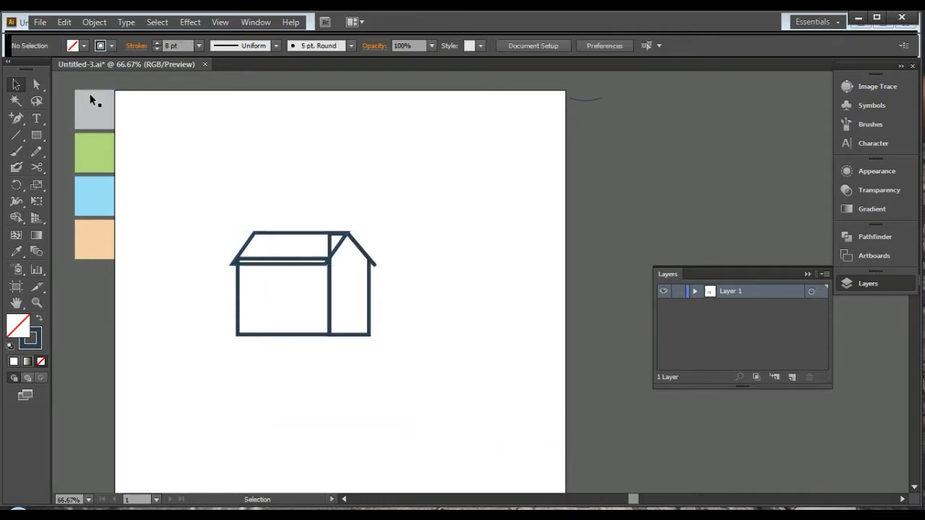
Select the roof's right-end anchor with the house paths and nudge the peak two steps right
{"action": "left_click", "coordinate": [34, 88]}
{"action": "left_click", "coordinate": [339, 246]}
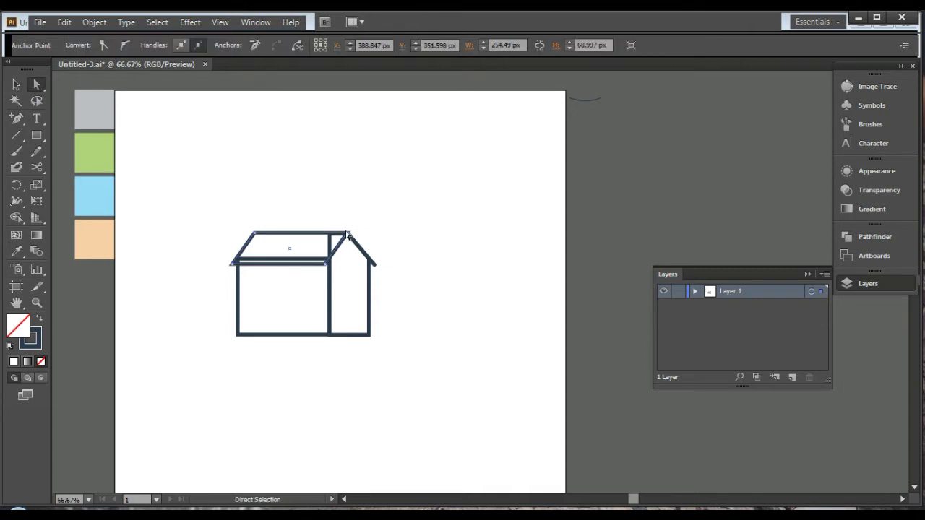
{"action": "left_click", "coordinate": [432, 230]}
{"action": "left_click_drag", "start_coordinate": [244, 227], "coordinate": [268, 243]}
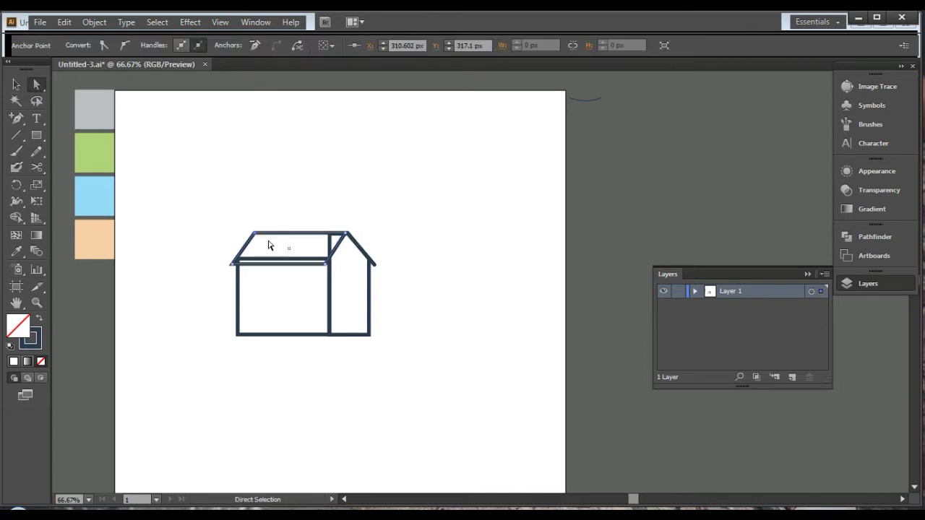
{"action": "left_click", "coordinate": [424, 219]}
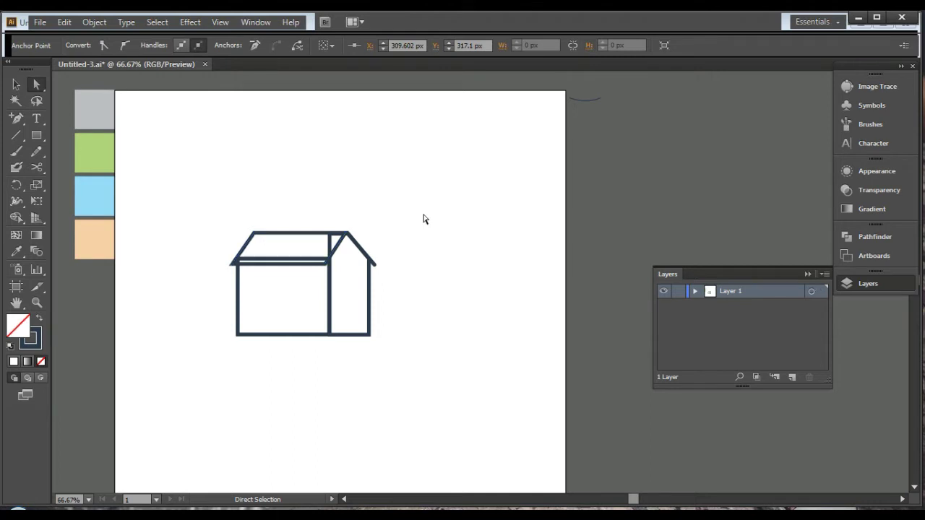
{"action": "left_click", "coordinate": [375, 267]}
{"action": "key", "text": "ctrl+a"}
{"action": "key", "text": "Right"}
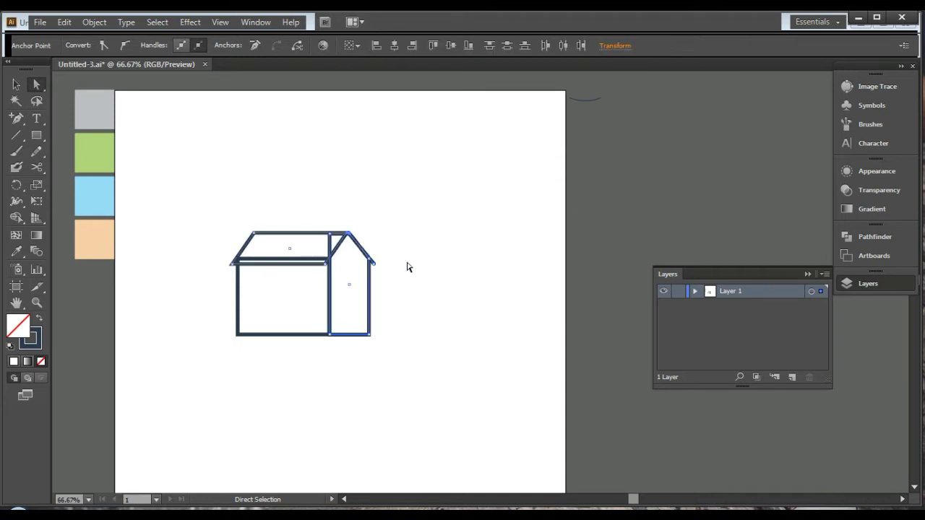
{"action": "key", "text": "Right"}
{"action": "key", "text": "Right"}
{"action": "key", "text": "Right"}
{"action": "key", "text": "Right"}
{"action": "key", "text": "Right"}
{"action": "left_click", "coordinate": [407, 267]}
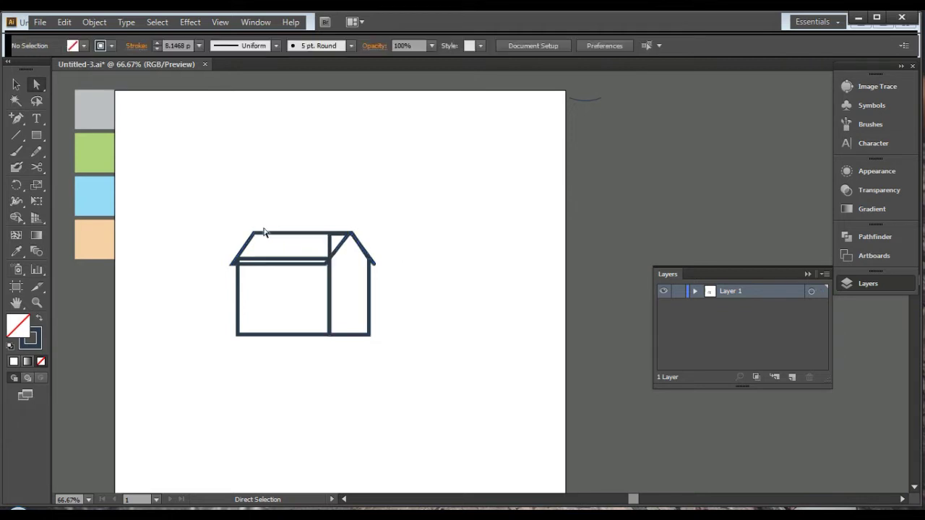
Select the roof's upper-left corner anchor and nudge it 14 px right
{"action": "left_click_drag", "start_coordinate": [236, 215], "coordinate": [277, 259]}
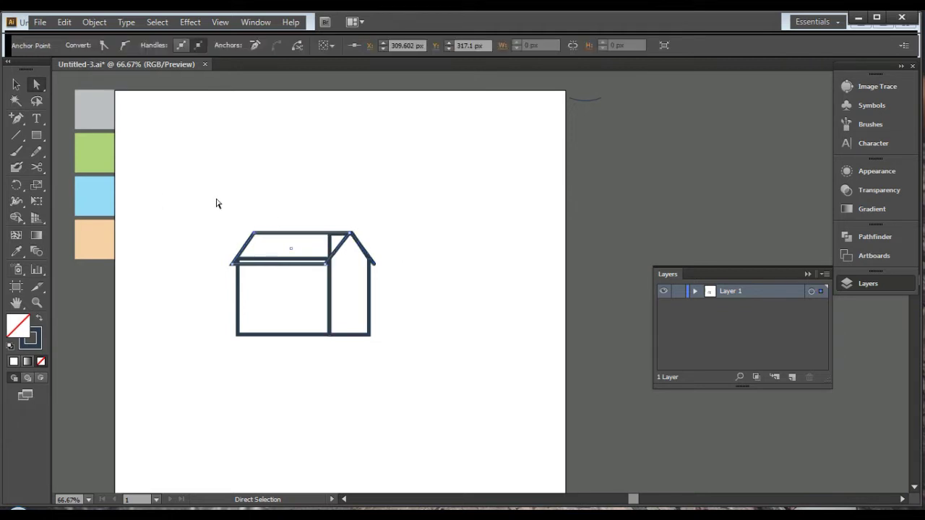
{"action": "left_click_drag", "start_coordinate": [222, 203], "coordinate": [281, 252]}
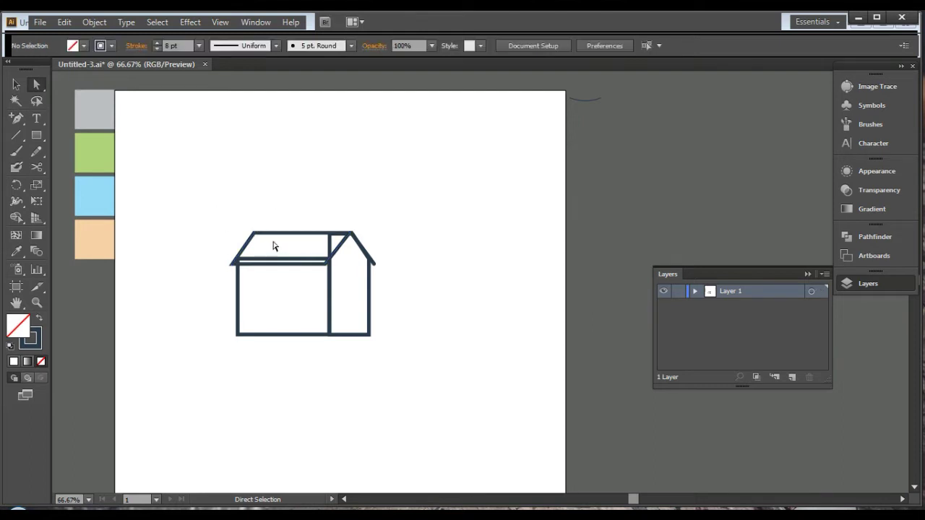
{"action": "left_click_drag", "start_coordinate": [231, 223], "coordinate": [281, 253]}
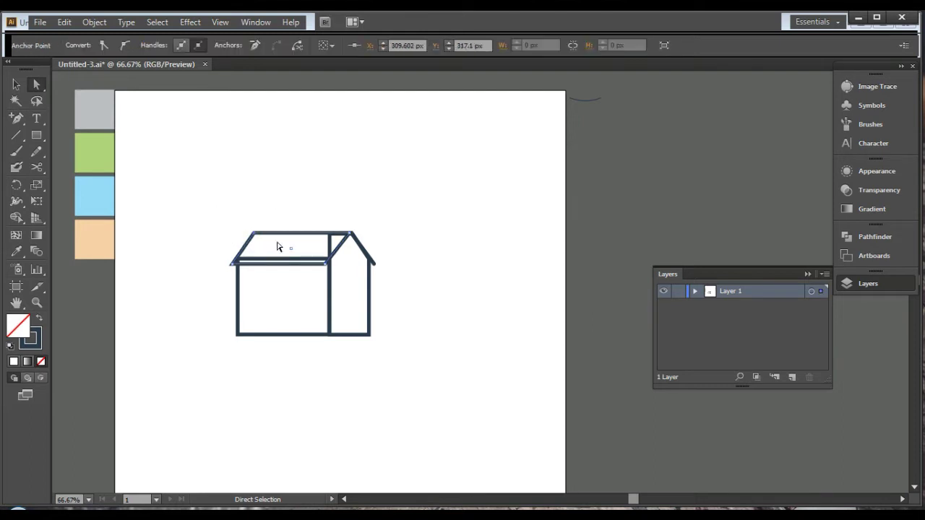
{"action": "key", "text": "Right"}
{"action": "key", "text": "Right"}
{"action": "key", "text": "Right"}
{"action": "left_click", "coordinate": [255, 208]}
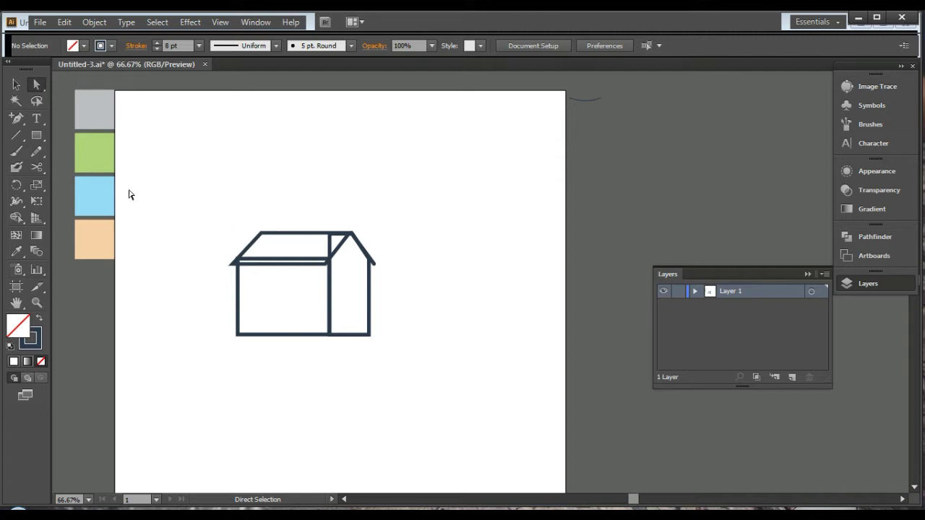
{"action": "left_click", "coordinate": [36, 139]}
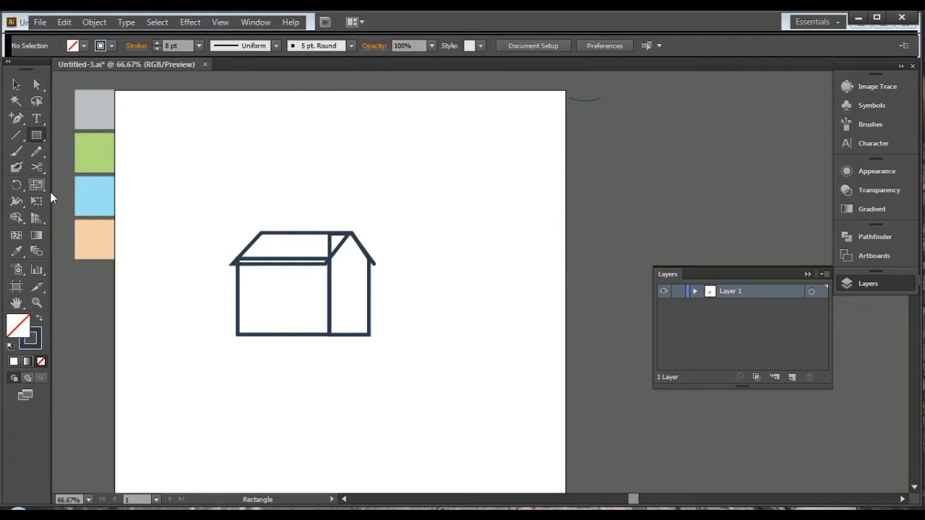
Marquee-select the whole house and Alt-drag a copy just to its right
{"action": "left_click", "coordinate": [16, 85]}
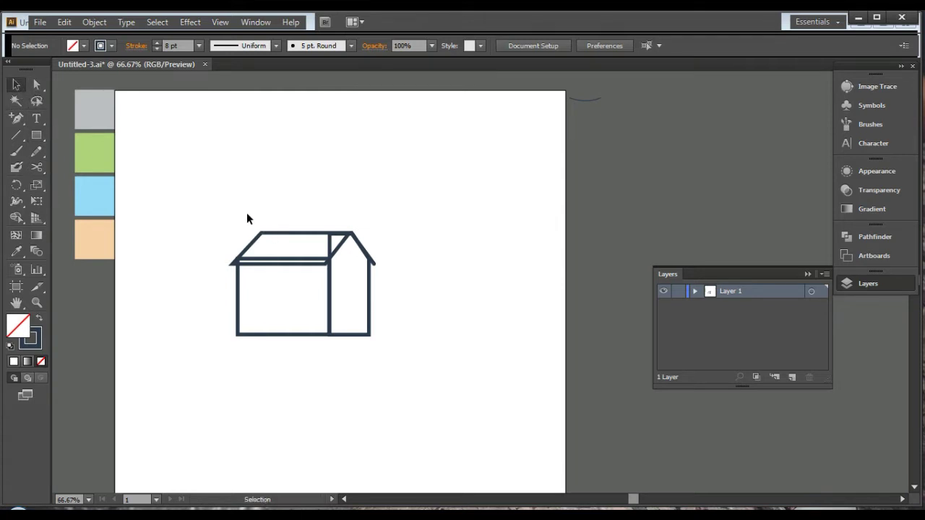
{"action": "left_click_drag", "start_coordinate": [233, 205], "coordinate": [367, 311]}
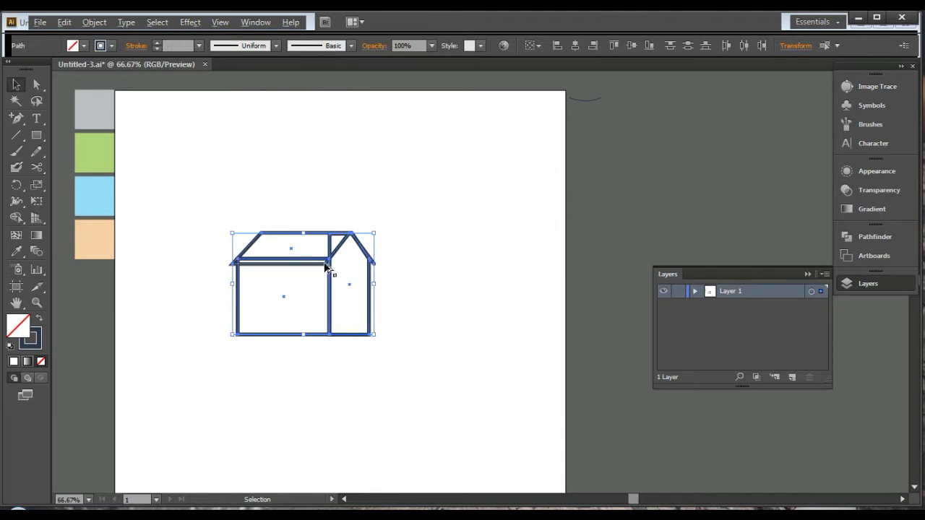
{"action": "left_click_drag", "start_coordinate": [341, 266], "coordinate": [487, 270]}
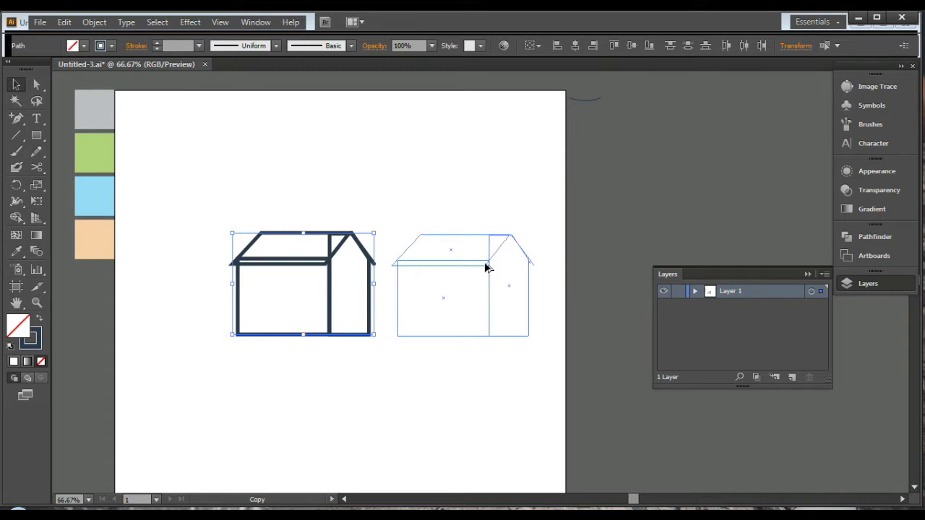
{"action": "left_click_drag", "start_coordinate": [485, 265], "coordinate": [487, 264]}
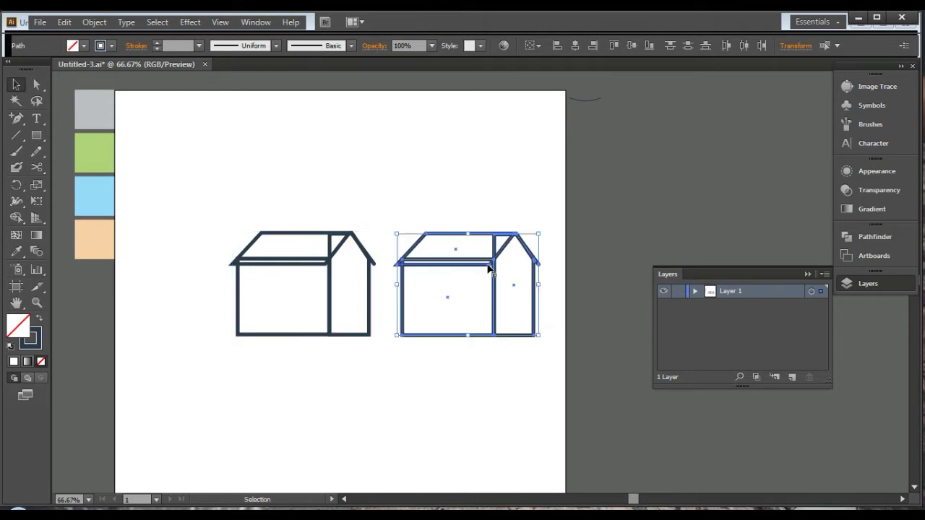
{"action": "left_click", "coordinate": [93, 23]}
{"action": "mouse_move", "coordinate": [119, 37]}
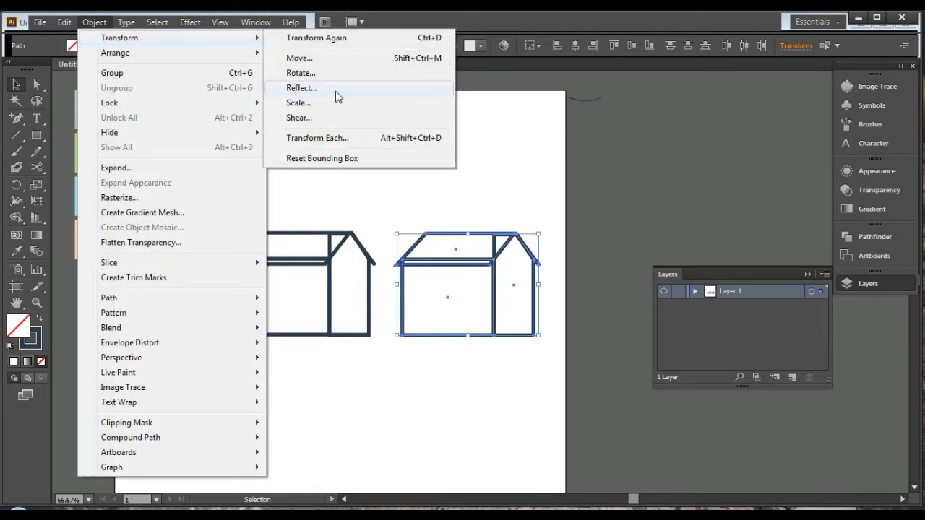
Reflect the copied house across a vertical axis and lower its roof anchors slightly
{"action": "left_click", "coordinate": [336, 88]}
{"action": "left_click", "coordinate": [543, 357]}
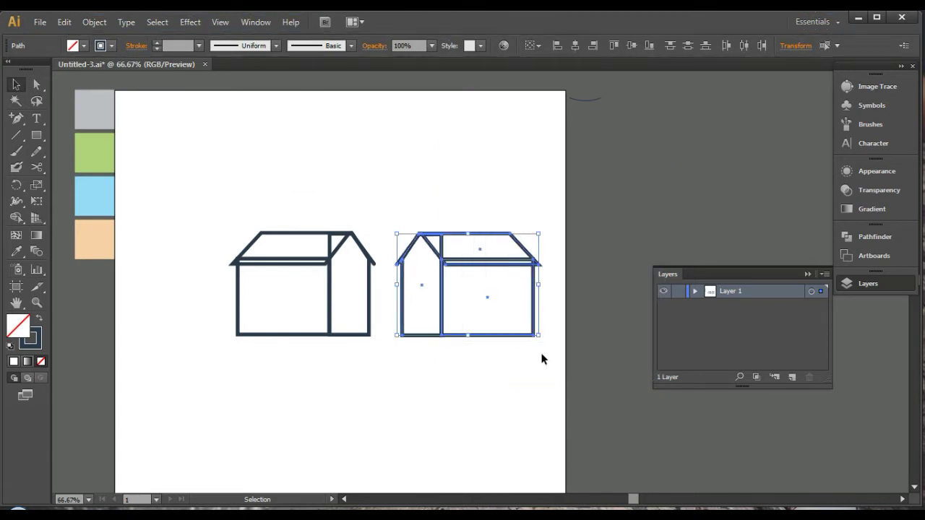
{"action": "left_click", "coordinate": [37, 85]}
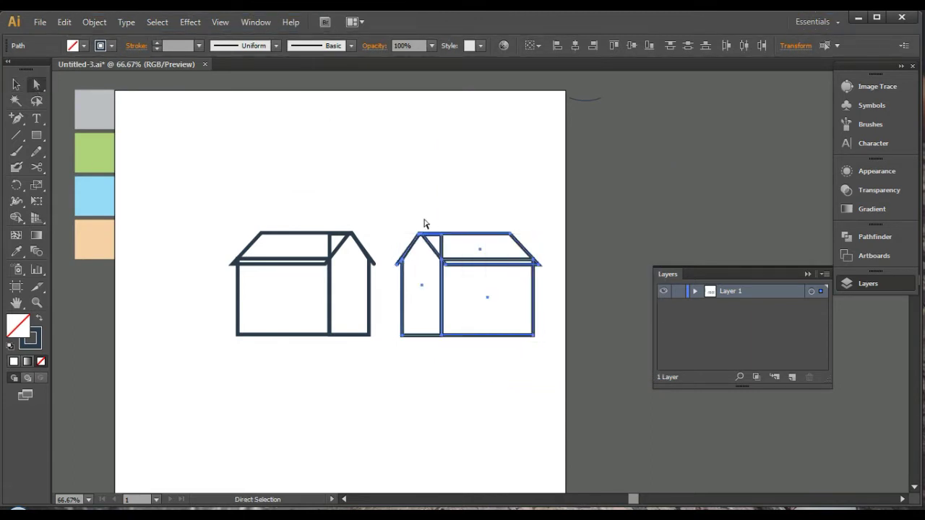
{"action": "left_click_drag", "start_coordinate": [380, 218], "coordinate": [560, 294]}
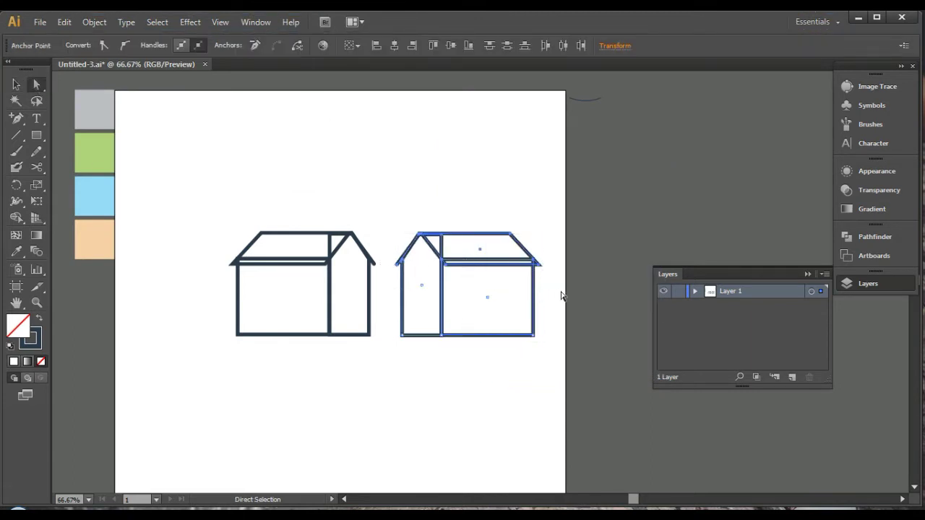
{"action": "key", "text": "Down"}
{"action": "key", "text": "Down"}
{"action": "key", "text": "Down"}
{"action": "key", "text": "Down"}
{"action": "key", "text": "Down"}
{"action": "key", "text": "Down"}
{"action": "key", "text": "Down"}
{"action": "key", "text": "Down"}
{"action": "key", "text": "Down"}
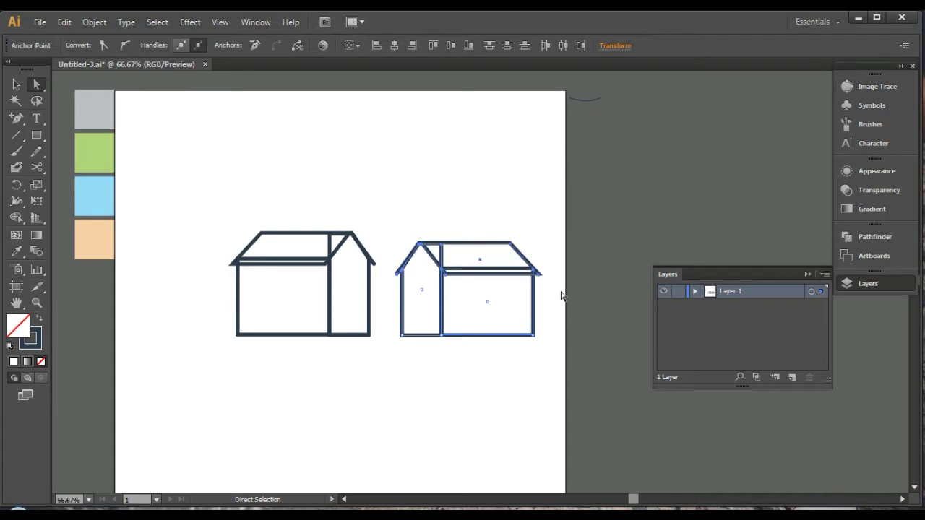
{"action": "key", "text": "Down"}
{"action": "key", "text": "Down"}
{"action": "key", "text": "Down"}
{"action": "key", "text": "Down"}
{"action": "key", "text": "Down"}
{"action": "key", "text": "Down"}
{"action": "key", "text": "Down"}
{"action": "key", "text": "Down"}
{"action": "key", "text": "Down"}
{"action": "key", "text": "Down"}
{"action": "key", "text": "Down"}
{"action": "key", "text": "Down"}
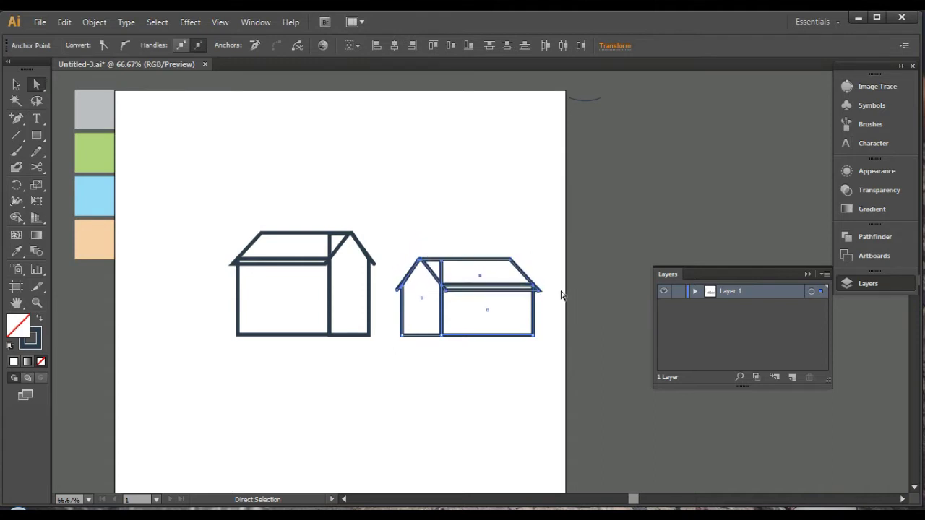
{"action": "key", "text": "Down"}
{"action": "key", "text": "Down"}
{"action": "key", "text": "Down"}
{"action": "key", "text": "Down"}
{"action": "key", "text": "Down"}
{"action": "key", "text": "Down"}
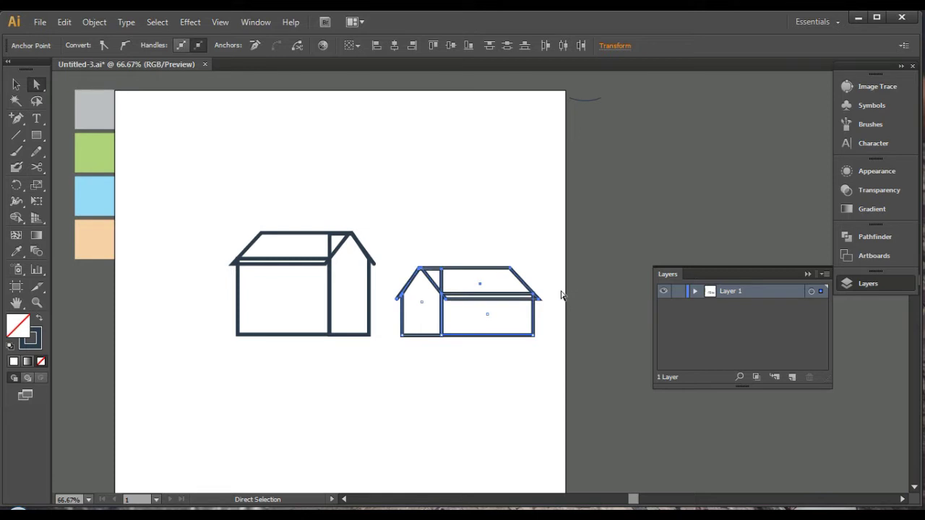
{"action": "key", "text": "Up"}
{"action": "key", "text": "Up"}
{"action": "key", "text": "Up"}
{"action": "key", "text": "Up"}
{"action": "key", "text": "Up"}
{"action": "key", "text": "Up"}
{"action": "key", "text": "Up"}
{"action": "key", "text": "Up"}
{"action": "key", "text": "Up"}
{"action": "key", "text": "Up"}
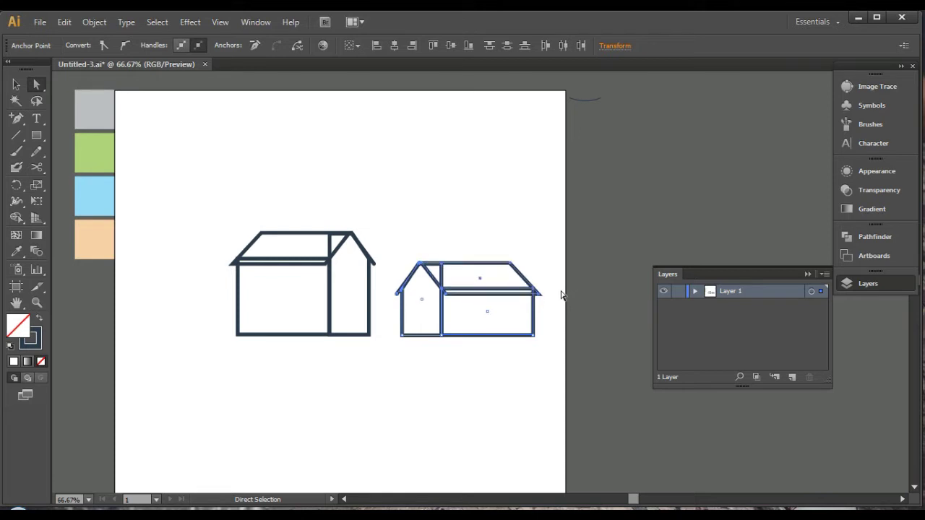
{"action": "key", "text": "Up"}
{"action": "key", "text": "Up"}
{"action": "key", "text": "Up"}
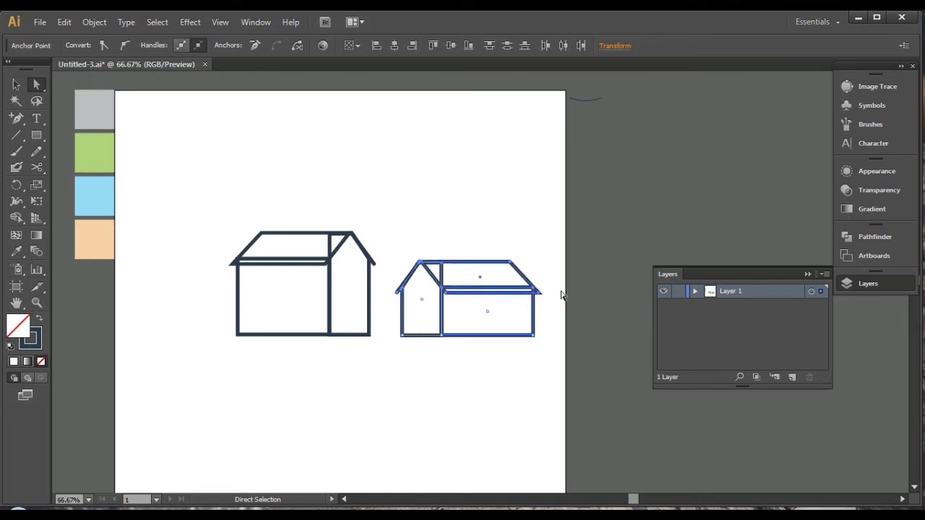
{"action": "left_click", "coordinate": [547, 232]}
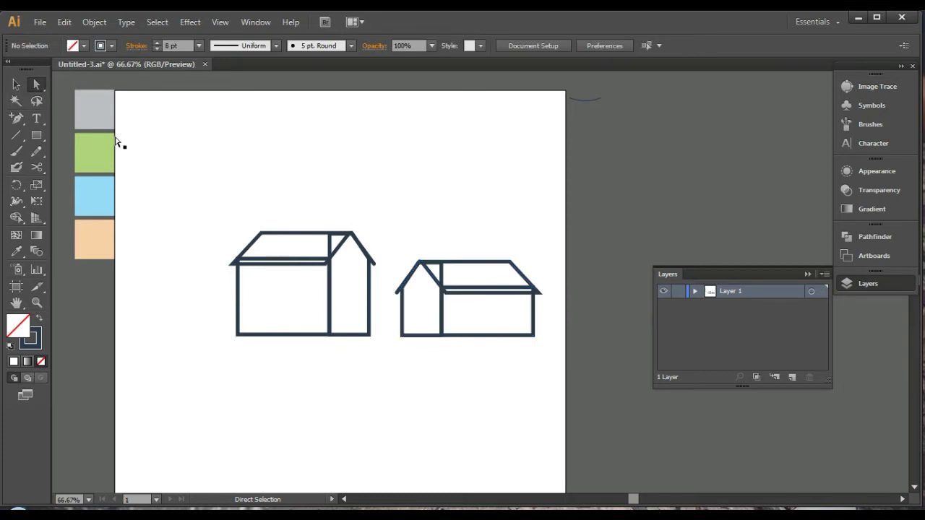
Draw a small square window on the first house's side wall and nudge it down two steps
{"action": "left_click", "coordinate": [36, 135]}
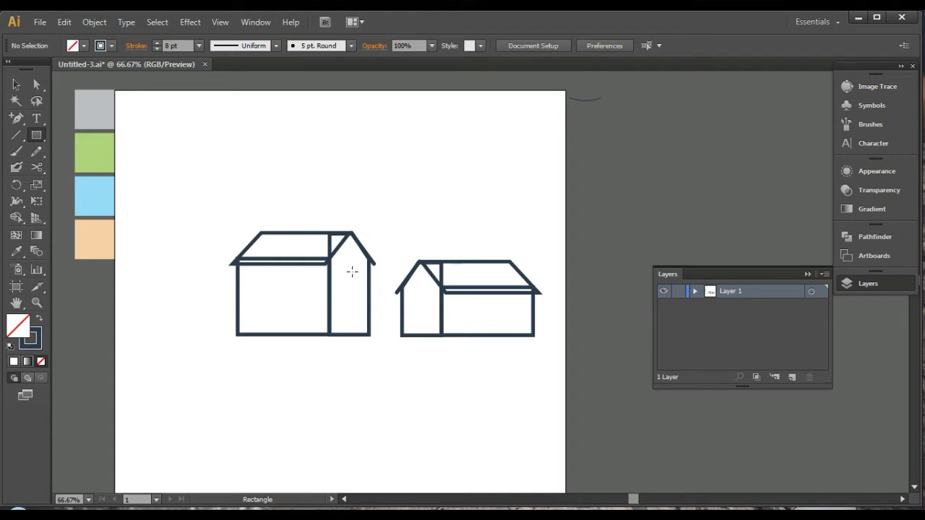
{"action": "left_click_drag", "start_coordinate": [349, 272], "coordinate": [358, 280]}
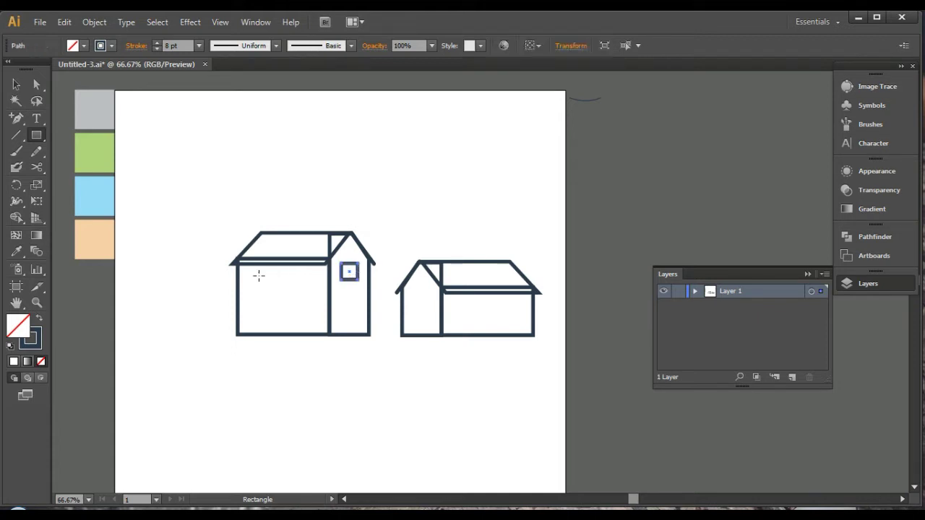
{"action": "left_click", "coordinate": [16, 84]}
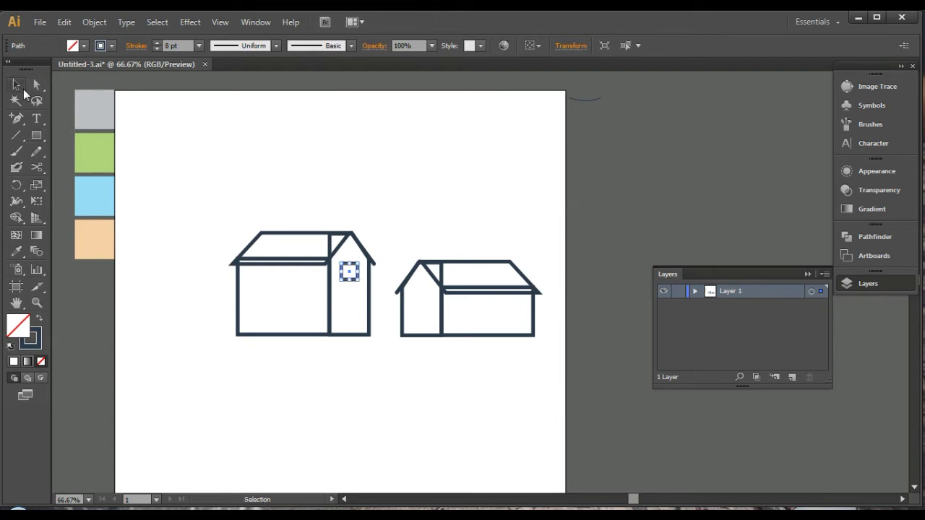
{"action": "key", "text": "Down"}
{"action": "key", "text": "Down"}
{"action": "key", "text": "Down"}
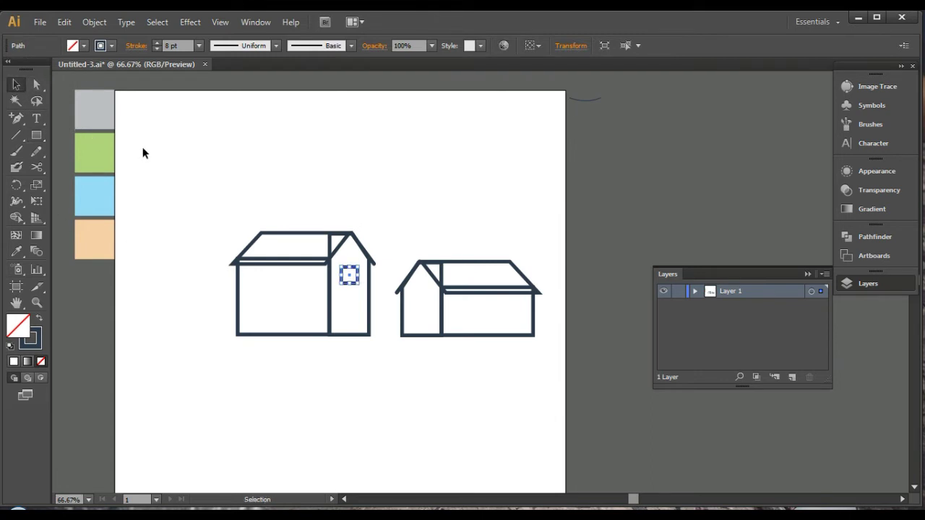
{"action": "key", "text": "Down"}
{"action": "key", "text": "Down"}
{"action": "key", "text": "Down"}
{"action": "key", "text": "Down"}
{"action": "key", "text": "Down"}
{"action": "key", "text": "Down"}
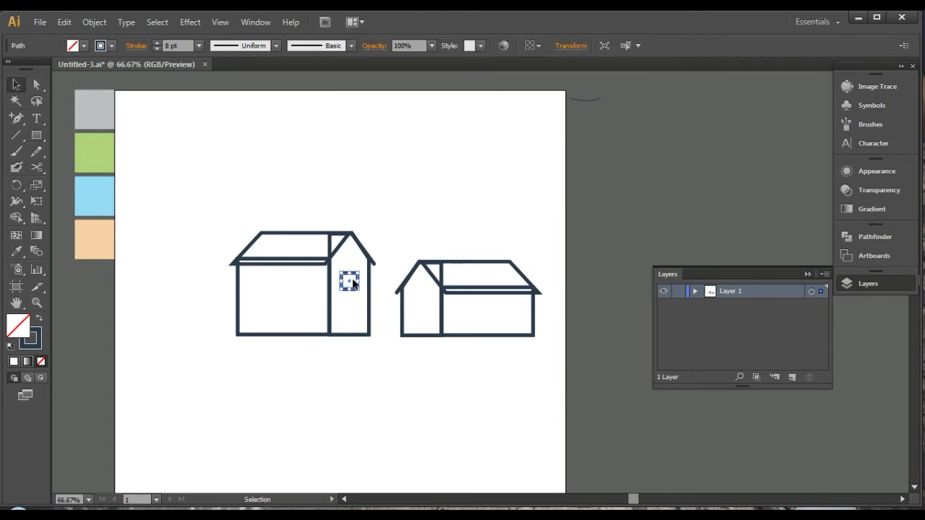
Alt-drag copies of the window into the main wall and toward the left wall
{"action": "left_click_drag", "start_coordinate": [349, 280], "coordinate": [301, 285]}
{"action": "left_click", "coordinate": [416, 197]}
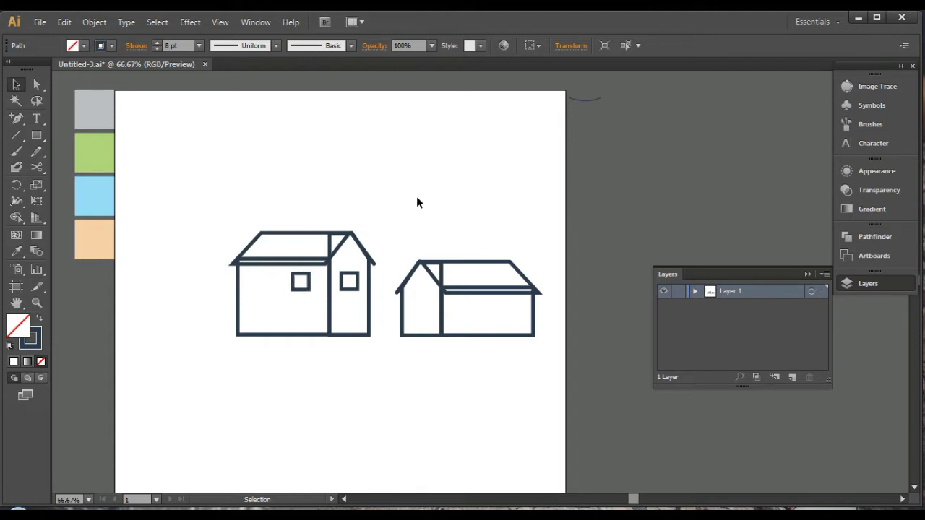
{"action": "left_click", "coordinate": [309, 290]}
{"action": "mouse_move", "coordinate": [299, 284]}
{"action": "left_mouse_down"}
{"action": "mouse_move", "coordinate": [244, 283]}
{"action": "mouse_move", "coordinate": [262, 337]}
{"action": "left_mouse_up"}
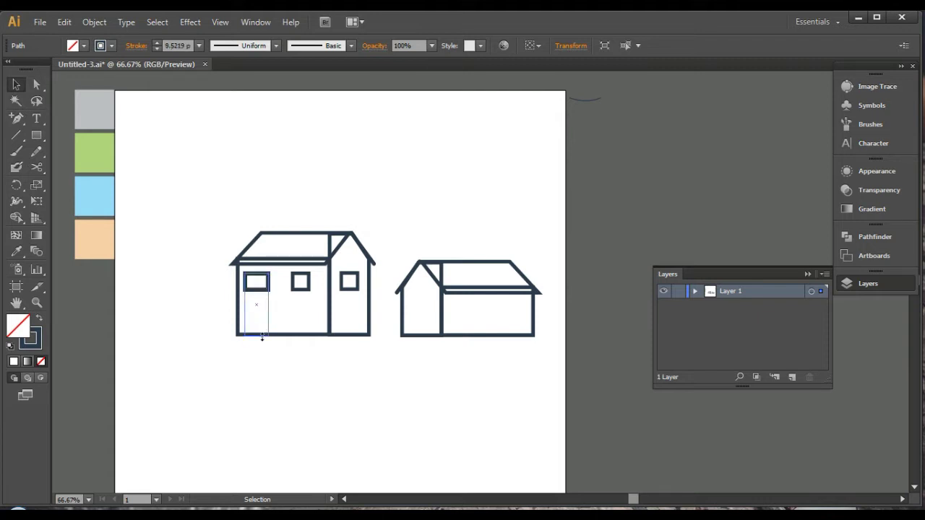
Stretch the leftmost window copy down into a tall door reaching the front wall's base
{"action": "left_click_drag", "start_coordinate": [264, 337], "coordinate": [265, 338]}
{"action": "left_click", "coordinate": [298, 361]}
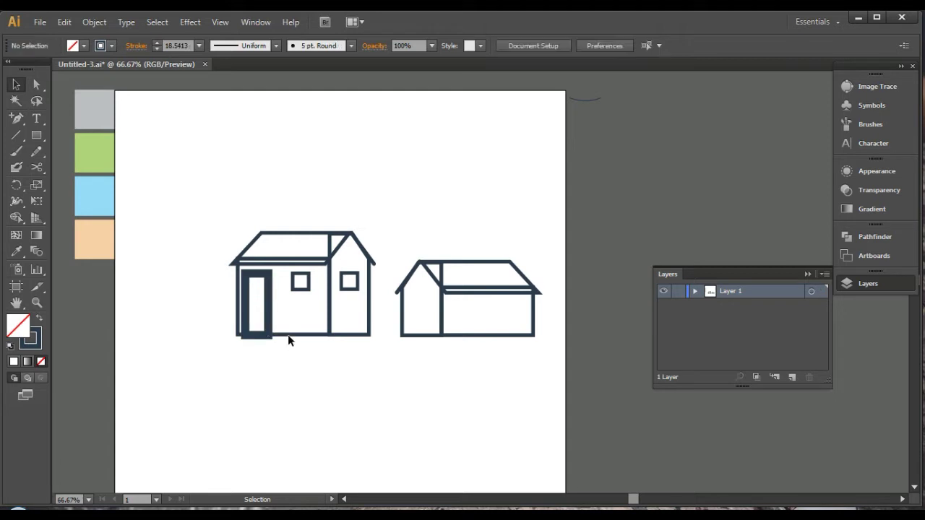
{"action": "left_click", "coordinate": [296, 290]}
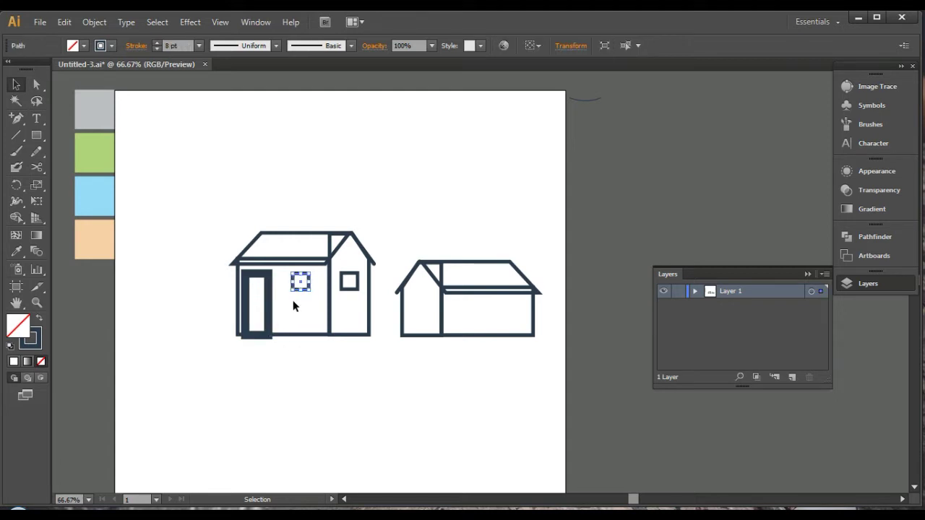
{"action": "left_click", "coordinate": [271, 310]}
Give the door an 8 pt stroke, then compare it selected and deselected
{"action": "double_click", "coordinate": [176, 45]}
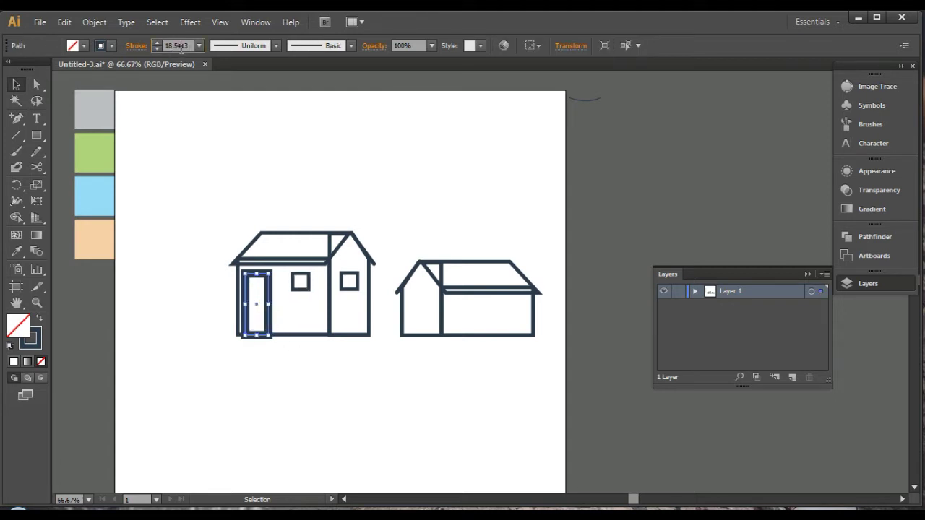
{"action": "type", "text": "8"}
{"action": "key", "text": "Return"}
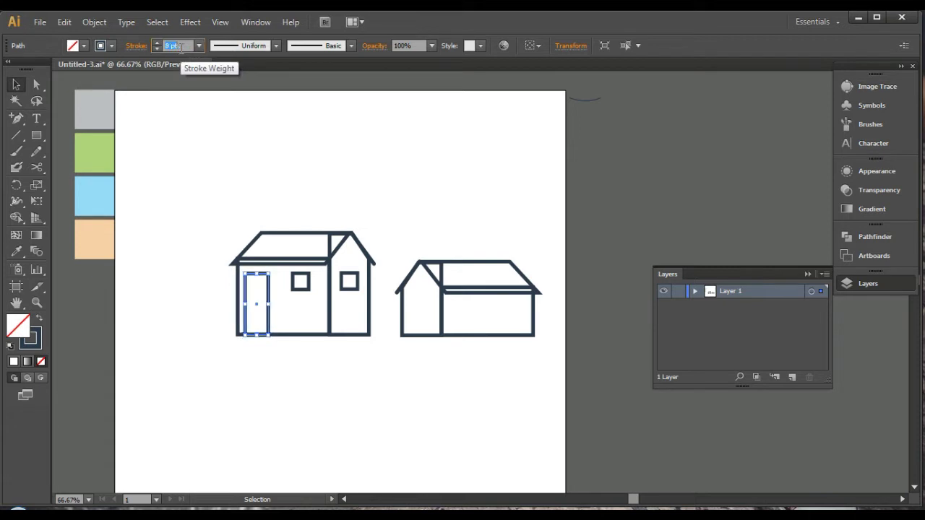
{"action": "left_click", "coordinate": [211, 123]}
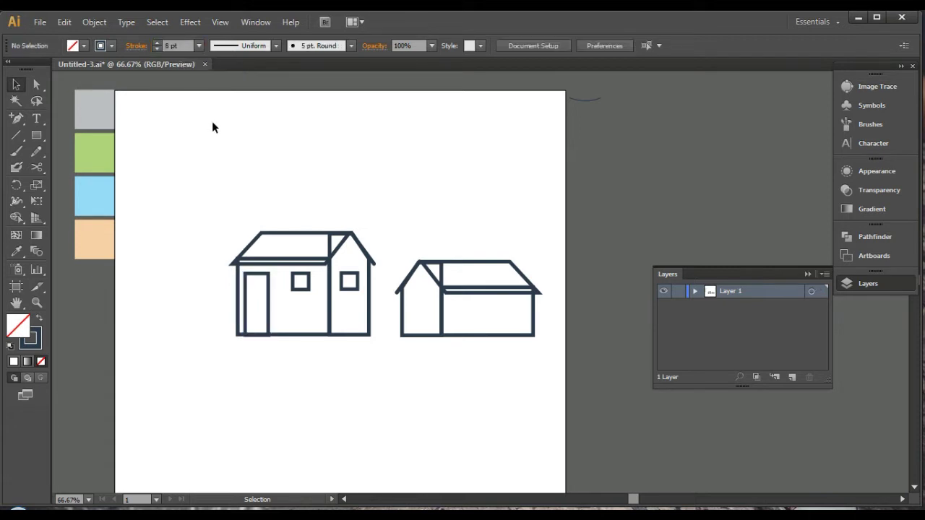
{"action": "left_click", "coordinate": [267, 305]}
{"action": "left_click", "coordinate": [306, 366]}
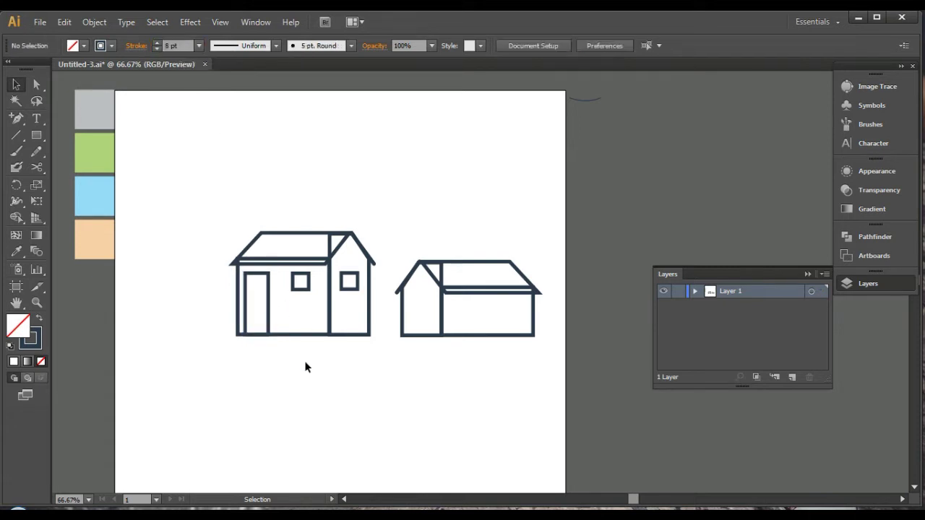
{"action": "left_click", "coordinate": [269, 318]}
{"action": "left_click", "coordinate": [262, 387]}
Copy the gable window onto the smaller house and lower its bottom edge into a door
{"action": "left_click", "coordinate": [346, 294]}
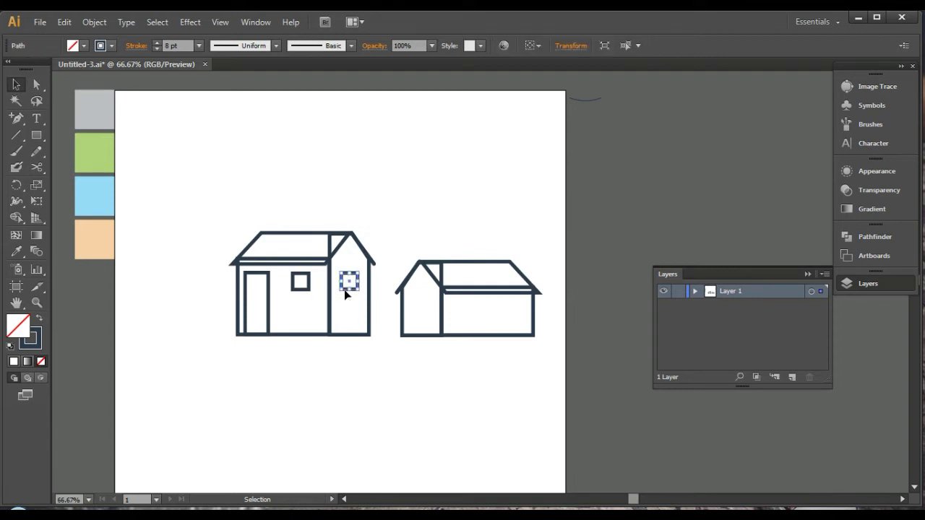
{"action": "left_click_drag", "start_coordinate": [349, 284], "coordinate": [425, 308]}
{"action": "left_click", "coordinate": [43, 92]}
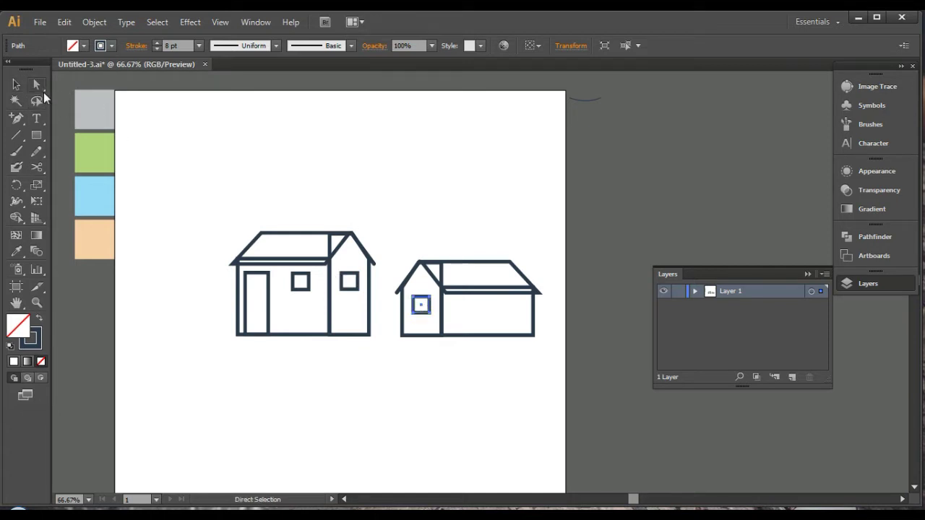
{"action": "left_click", "coordinate": [422, 313]}
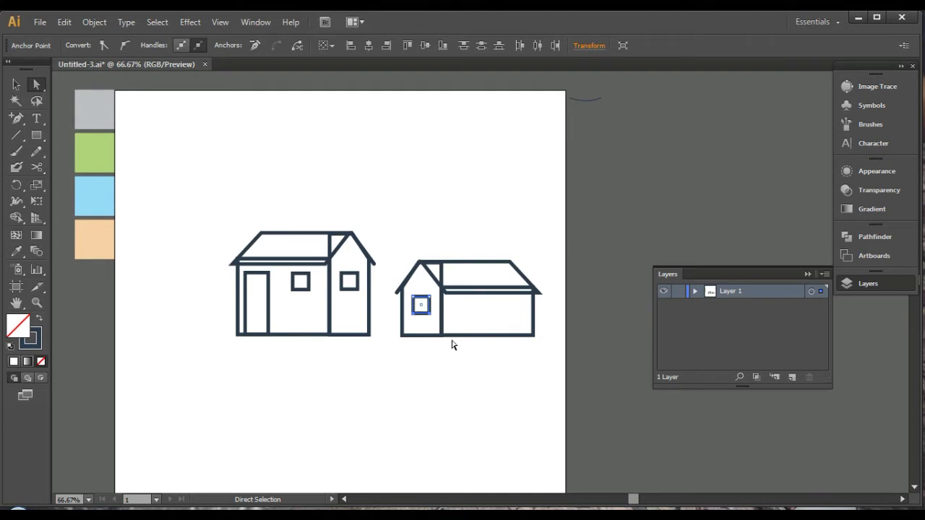
{"action": "key", "text": "Down"}
{"action": "key", "text": "Down"}
{"action": "key", "text": "Down"}
{"action": "key", "text": "Down"}
{"action": "key", "text": "Down"}
{"action": "key", "text": "Down"}
{"action": "key", "text": "Down"}
{"action": "key", "text": "Down"}
{"action": "key", "text": "Down"}
{"action": "key", "text": "Down"}
{"action": "key", "text": "Down"}
{"action": "key", "text": "Down"}
{"action": "key", "text": "Down"}
{"action": "key", "text": "Down"}
{"action": "key", "text": "Down"}
{"action": "key", "text": "Down"}
{"action": "key", "text": "Down"}
{"action": "key", "text": "Down"}
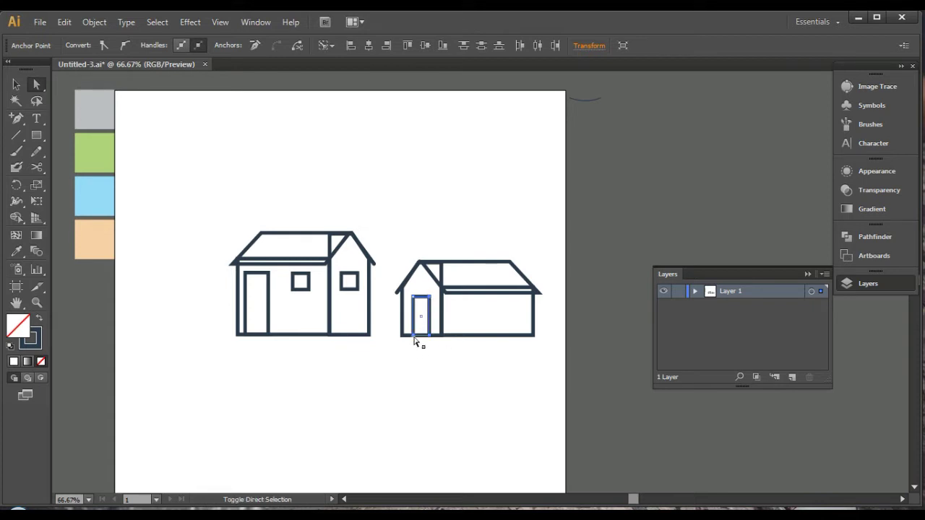
Widen the door slightly to the right, then nudge it a little left
{"action": "key", "text": "Right"}
{"action": "key", "text": "Right"}
{"action": "key", "text": "Right"}
{"action": "key", "text": "Right"}
{"action": "key", "text": "Right"}
{"action": "key", "text": "Right"}
{"action": "key", "text": "Right"}
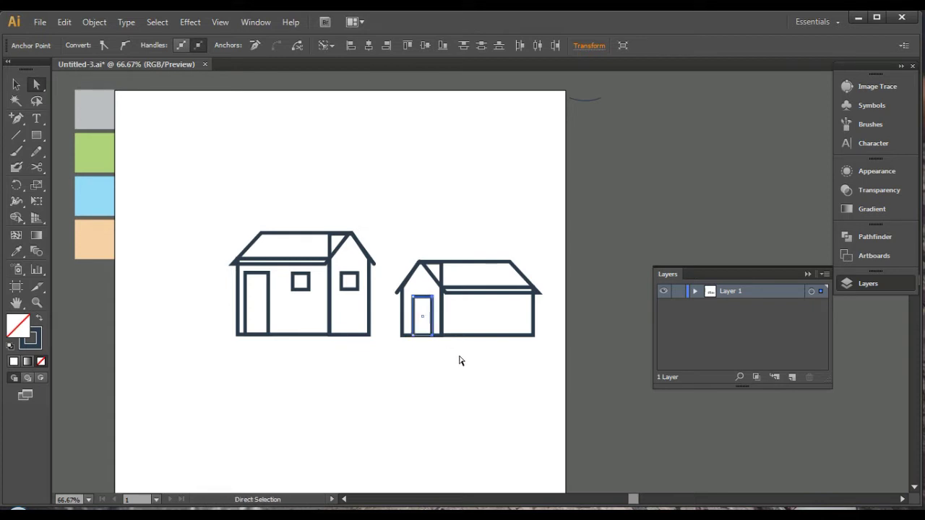
{"action": "key", "text": "v"}
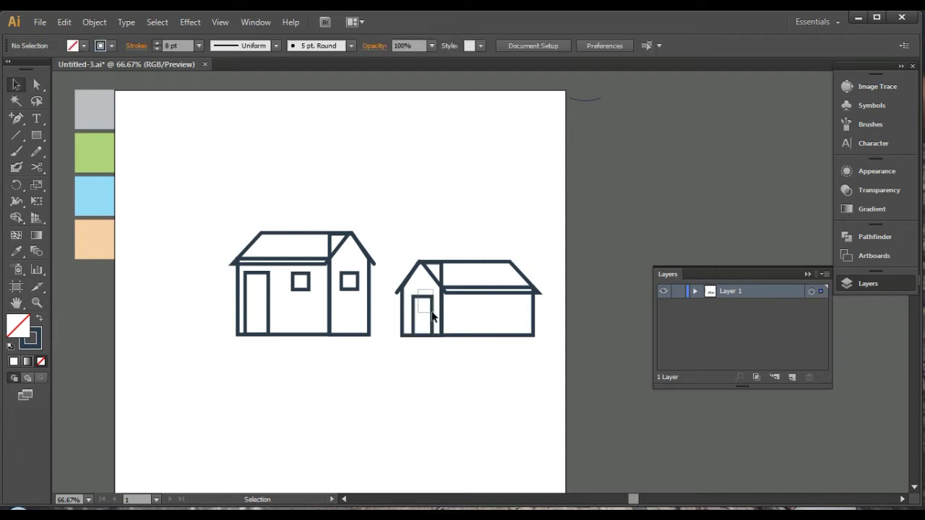
{"action": "left_click", "coordinate": [434, 316]}
{"action": "key", "text": "Left"}
{"action": "key", "text": "Left"}
{"action": "key", "text": "Left"}
{"action": "key", "text": "Left"}
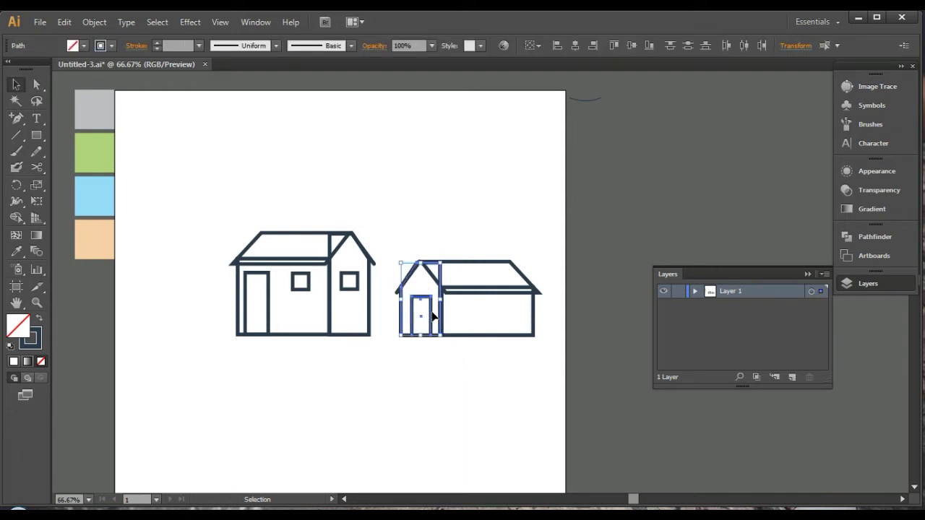
{"action": "left_click", "coordinate": [437, 357]}
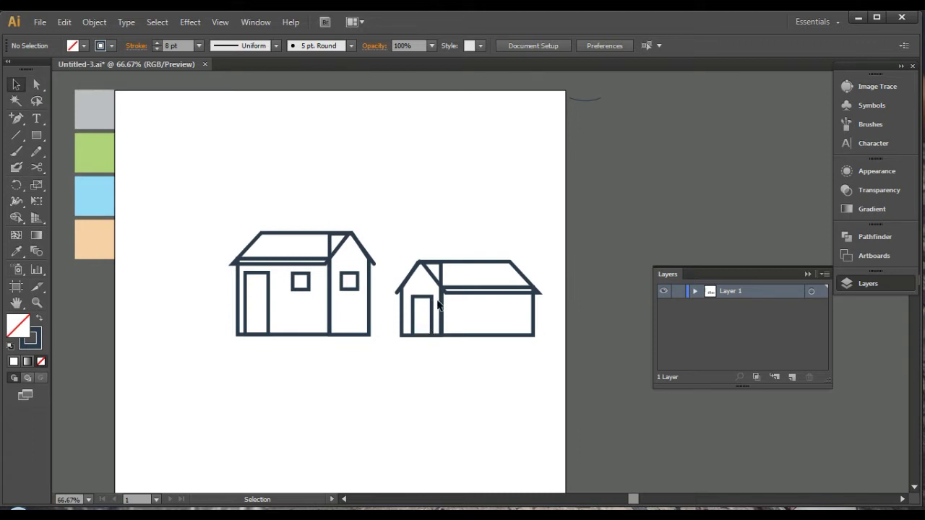
Copy the left house's gable window onto the smaller house's long wing
{"action": "left_click", "coordinate": [429, 307]}
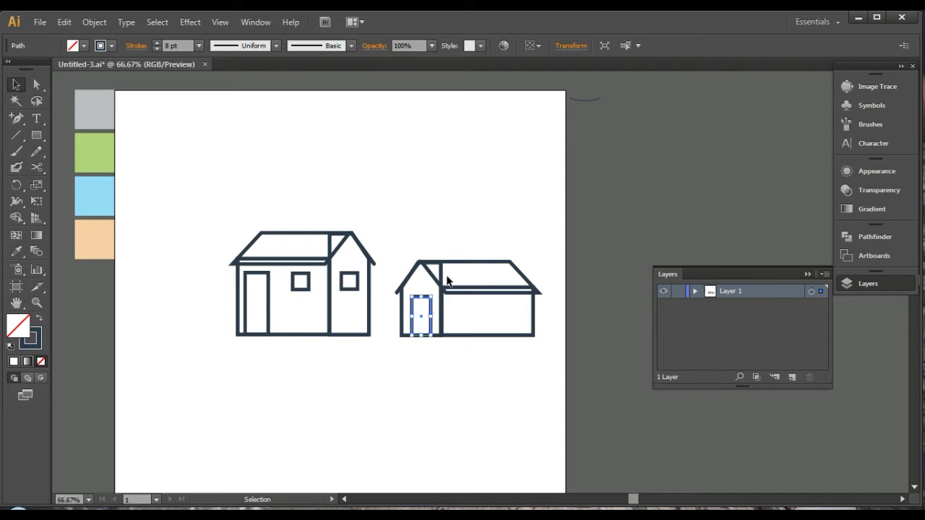
{"action": "left_click", "coordinate": [409, 238]}
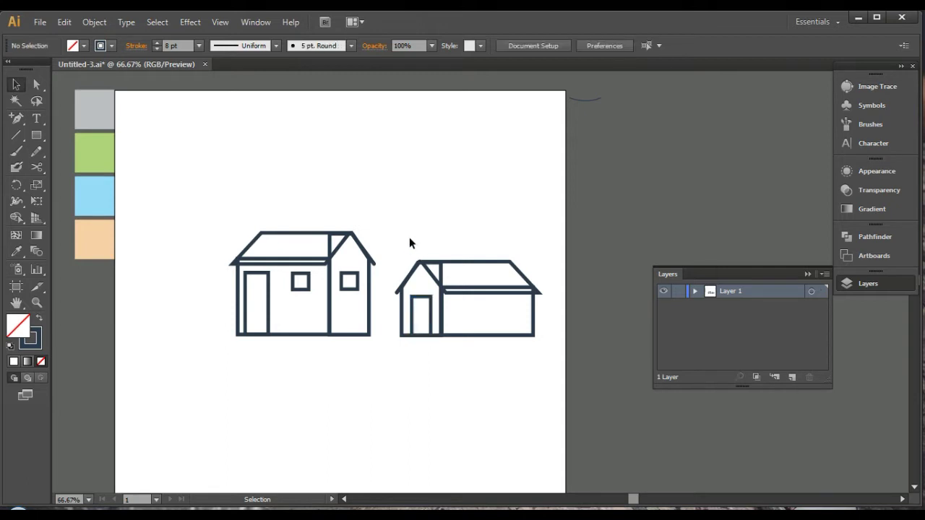
{"action": "left_click", "coordinate": [430, 296]}
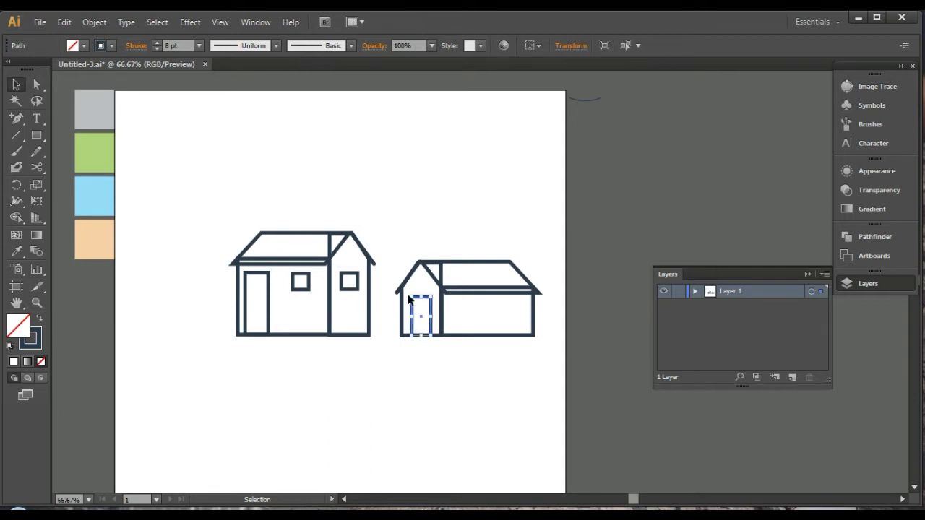
{"action": "left_click", "coordinate": [362, 283]}
{"action": "left_click", "coordinate": [358, 284]}
{"action": "left_click_drag", "start_coordinate": [356, 281], "coordinate": [492, 316]}
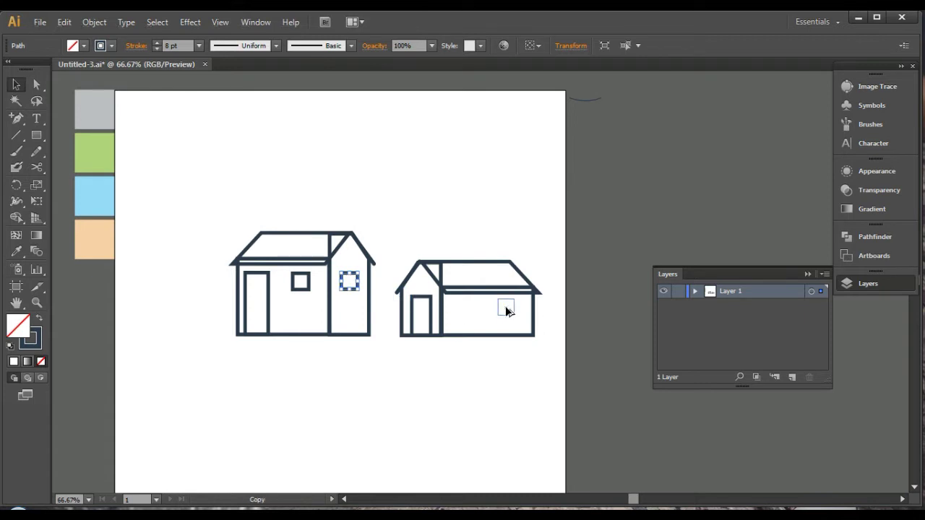
{"action": "mouse_move", "coordinate": [493, 316]}
{"action": "left_mouse_down"}
{"action": "mouse_move", "coordinate": [519, 320]}
{"action": "mouse_move", "coordinate": [510, 313]}
{"action": "left_mouse_up"}
Give the new window an 8 pt outline, then select both houses and raise their stroke weight
{"action": "left_click", "coordinate": [514, 318], "text": "shift"}
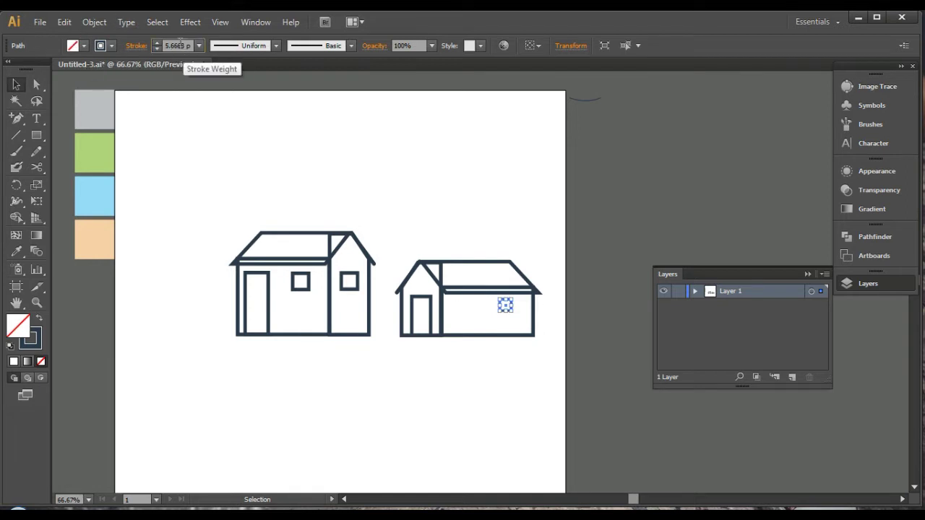
{"action": "type", "text": "8"}
{"action": "key", "text": "Return"}
{"action": "left_click", "coordinate": [233, 100]}
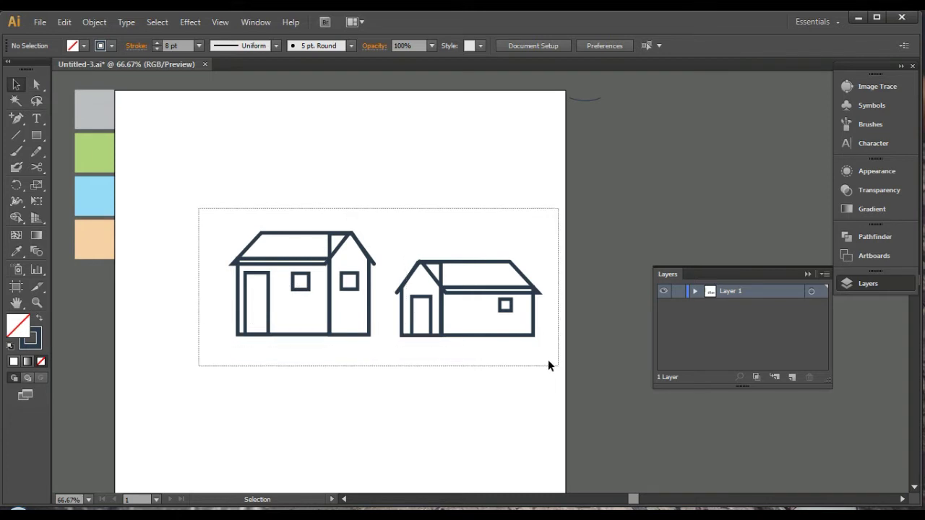
{"action": "mouse_move", "coordinate": [376, 310]}
{"action": "left_mouse_down"}
{"action": "mouse_move", "coordinate": [530, 336]}
{"action": "mouse_move", "coordinate": [505, 324]}
{"action": "left_mouse_up"}
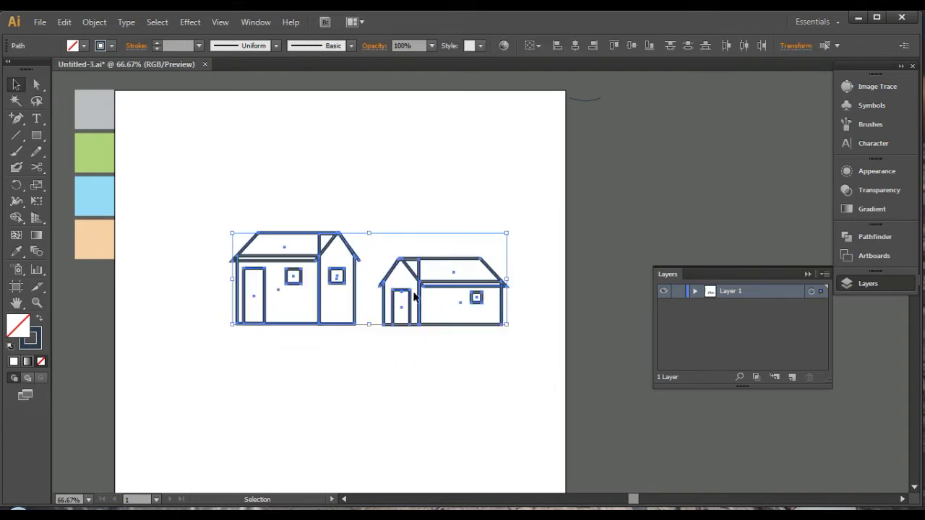
{"action": "left_click", "coordinate": [170, 46]}
{"action": "key", "text": "Up"}
Step up both houses' stroke weight and nudge both houses three steps left
{"action": "key", "text": "Up"}
{"action": "key", "text": "Up"}
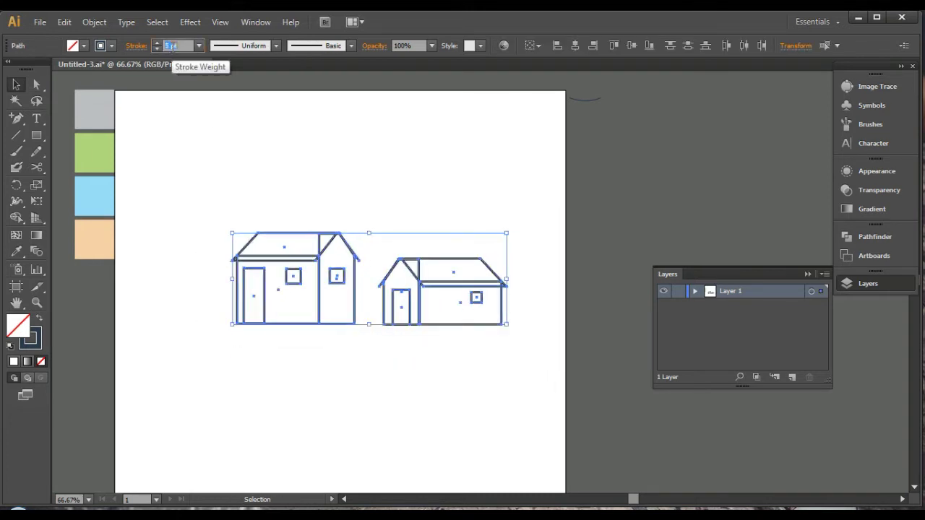
{"action": "key", "text": "Up"}
{"action": "key", "text": "Up"}
{"action": "key", "text": "Up"}
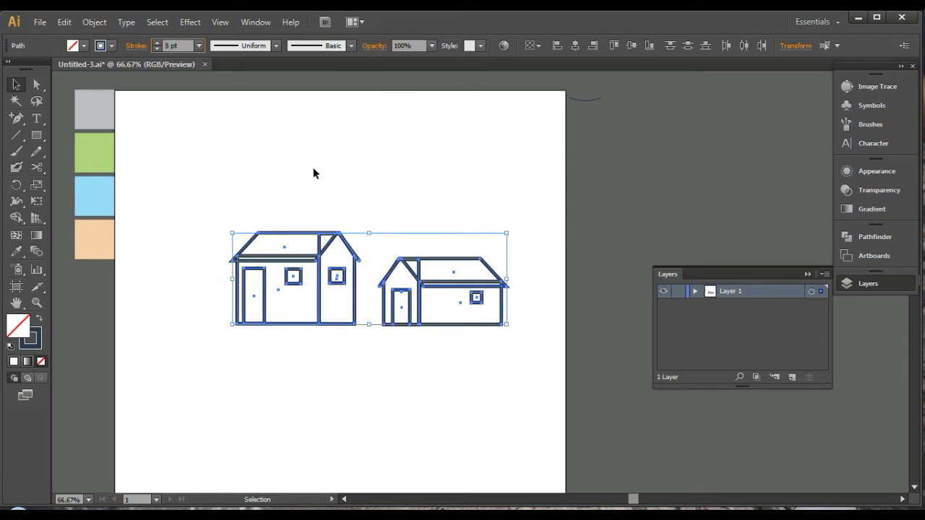
{"action": "left_click_drag", "start_coordinate": [200, 198], "coordinate": [533, 381]}
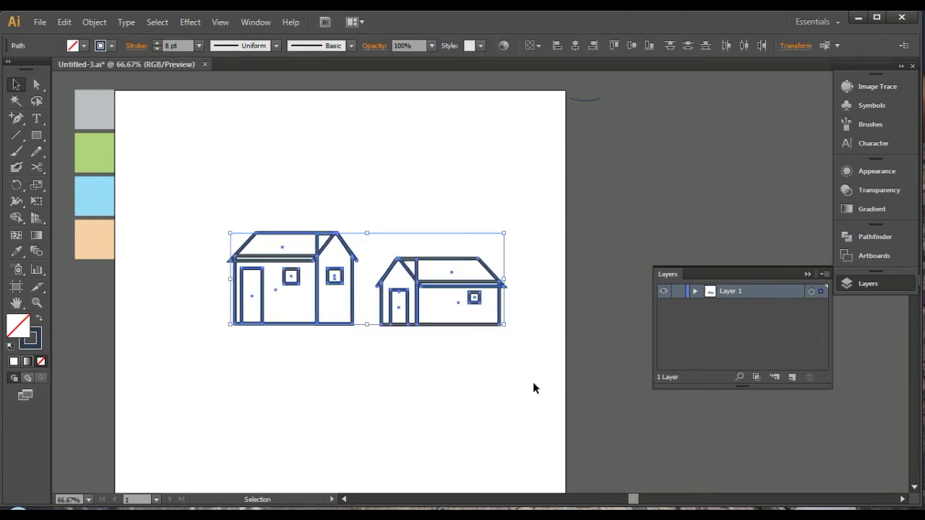
{"action": "key", "text": "Left"}
{"action": "key", "text": "Left"}
{"action": "key", "text": "Left"}
{"action": "key", "text": "Left"}
{"action": "key", "text": "Left"}
{"action": "key", "text": "Left"}
{"action": "key", "text": "Left"}
{"action": "key", "text": "Left"}
{"action": "key", "text": "Left"}
{"action": "key", "text": "Left"}
{"action": "key", "text": "Left"}
{"action": "key", "text": "Left"}
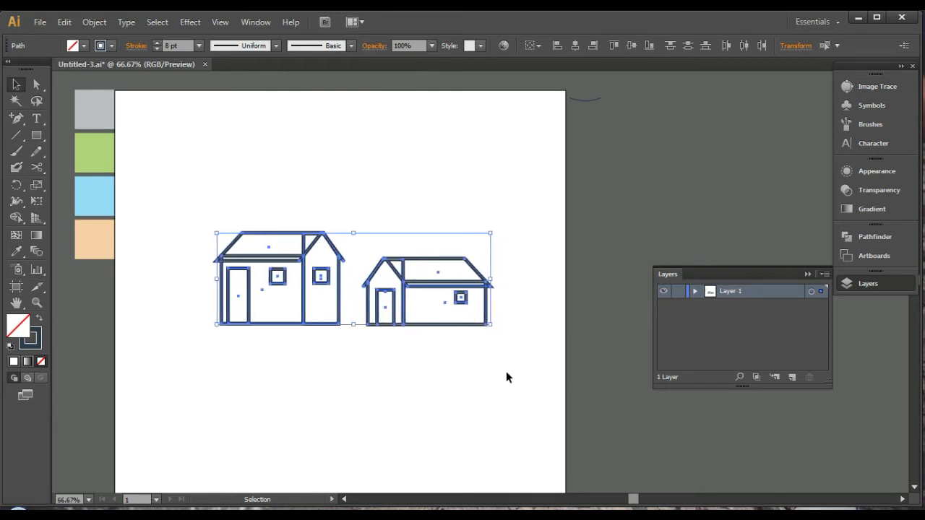
{"action": "key", "text": "Left"}
{"action": "key", "text": "Left"}
{"action": "key", "text": "Left"}
{"action": "key", "text": "Left"}
{"action": "key", "text": "Left"}
{"action": "key", "text": "Left"}
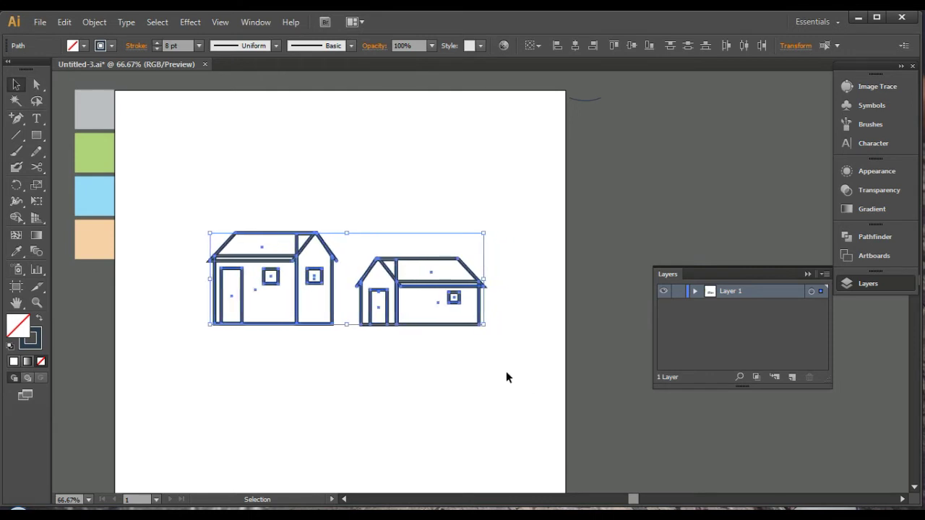
{"action": "key", "text": "Left"}
{"action": "key", "text": "Left"}
{"action": "key", "text": "Left"}
{"action": "key", "text": "Left"}
{"action": "left_click", "coordinate": [505, 372]}
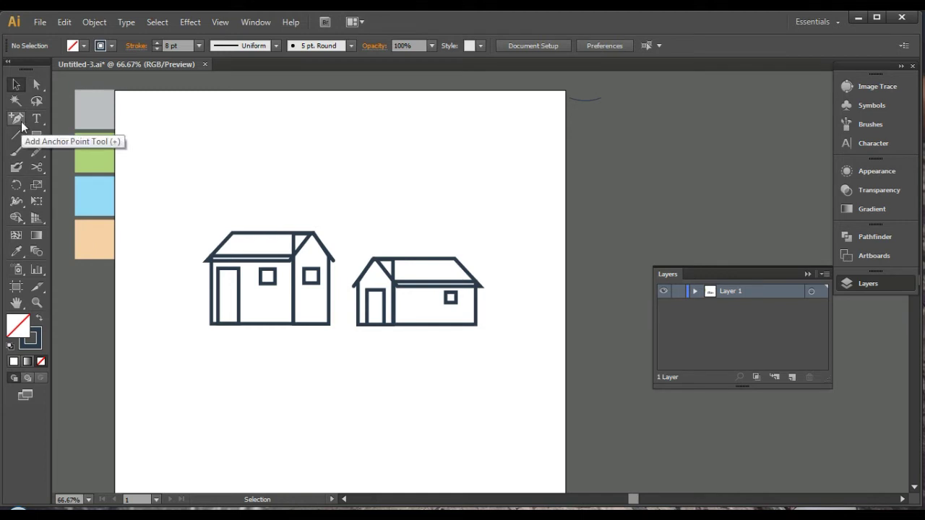
Draw a vertical trunk line with the Pen tool just right of the smaller house
{"action": "key", "text": "p"}
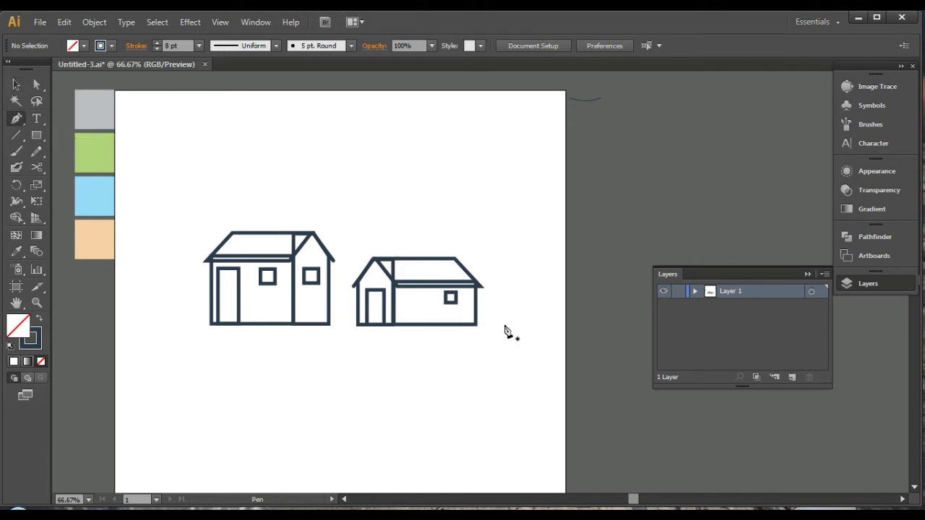
{"action": "left_click", "coordinate": [504, 326]}
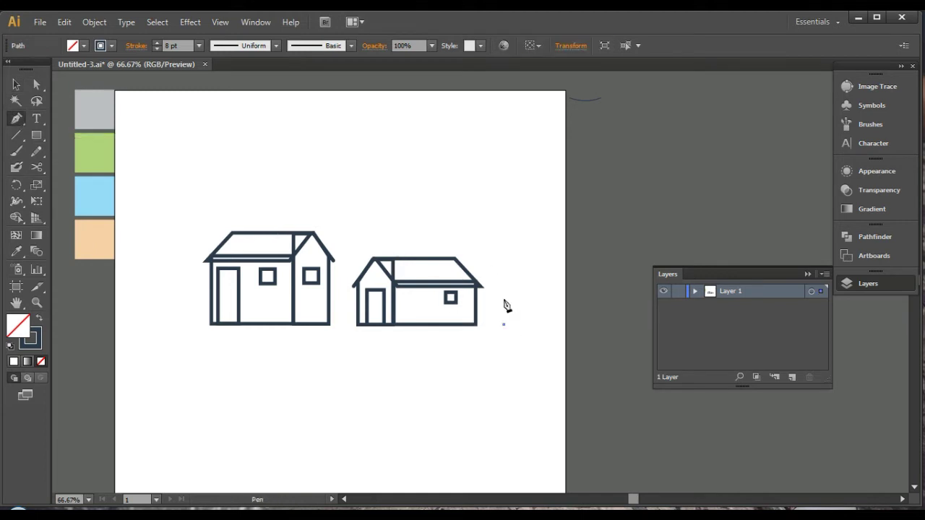
{"action": "left_click", "coordinate": [503, 253]}
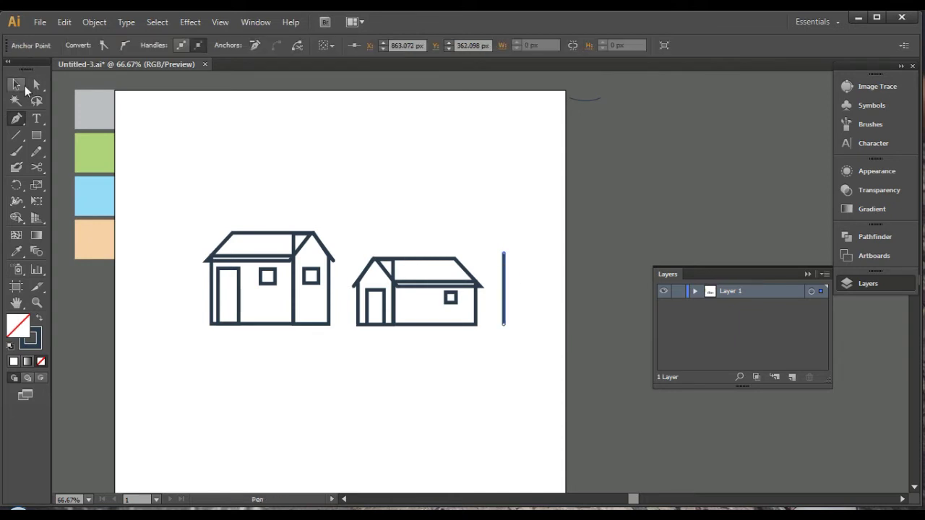
{"action": "left_click", "coordinate": [16, 84]}
{"action": "left_click", "coordinate": [491, 154]}
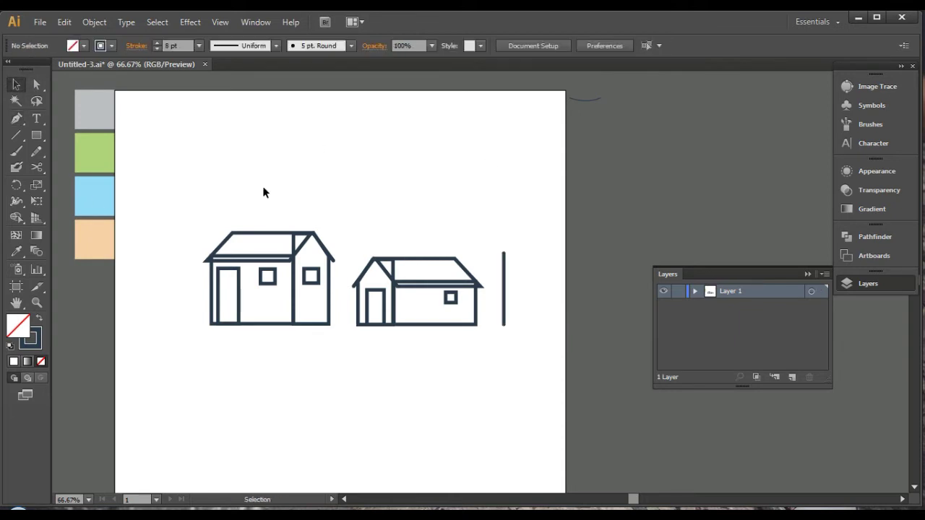
Add a right and a left diagonal branch near the top of the trunk
{"action": "left_click", "coordinate": [16, 119]}
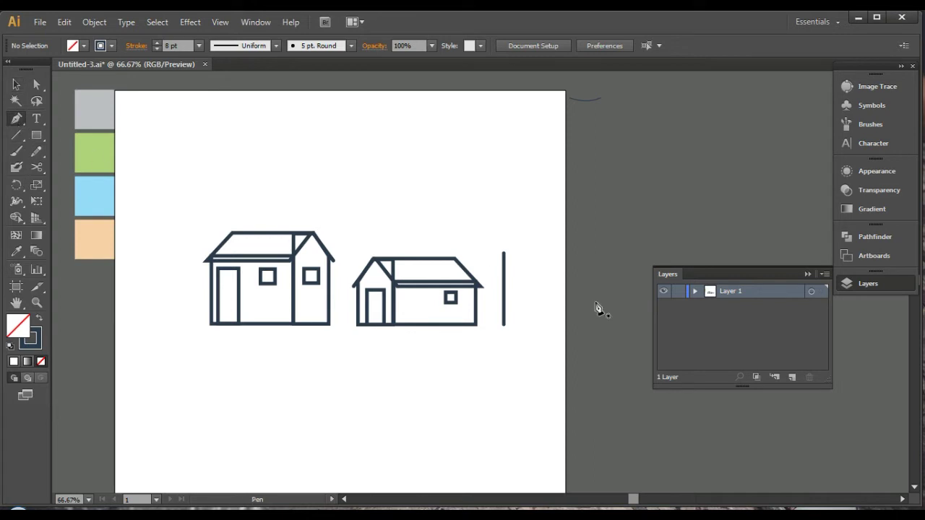
{"action": "left_click", "coordinate": [506, 253]}
{"action": "left_click", "coordinate": [513, 253]}
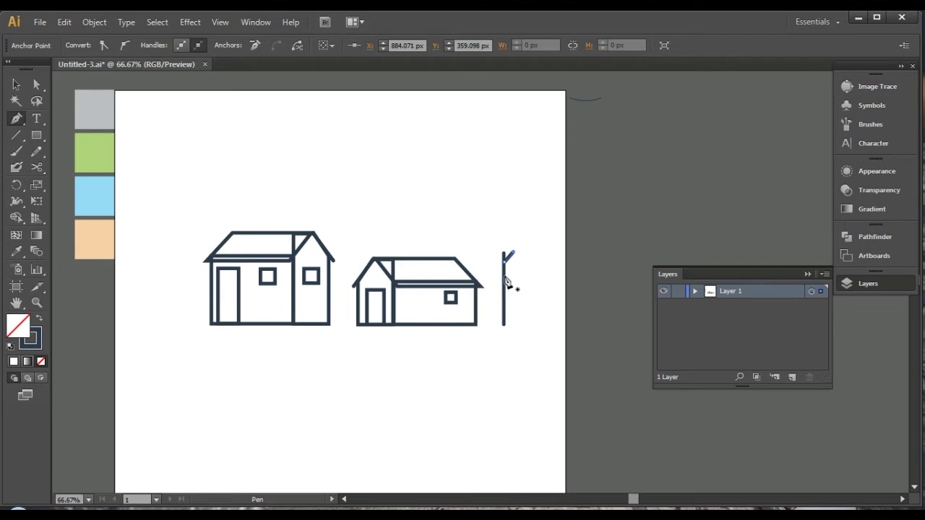
{"action": "left_click", "coordinate": [503, 271]}
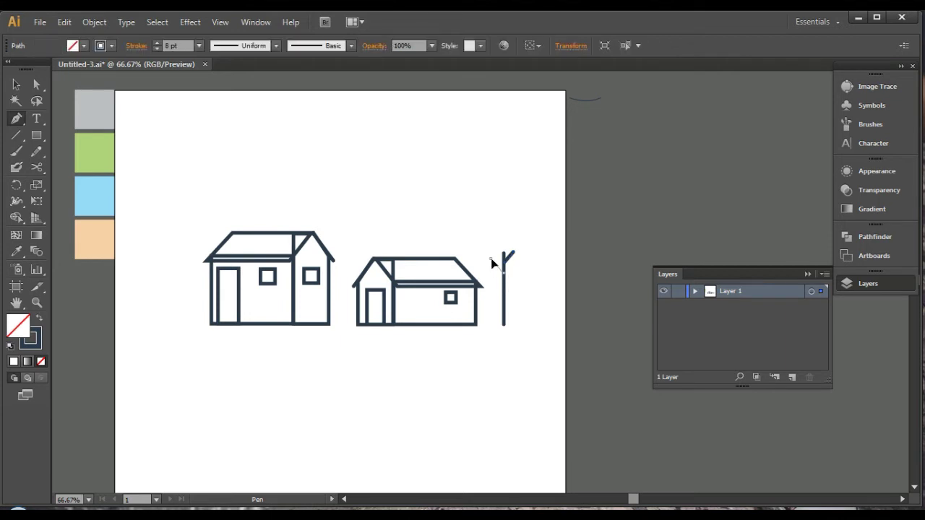
{"action": "left_click", "coordinate": [491, 258]}
Inspect the trunk and the left branch with Direct Selection
{"action": "key", "text": "a"}
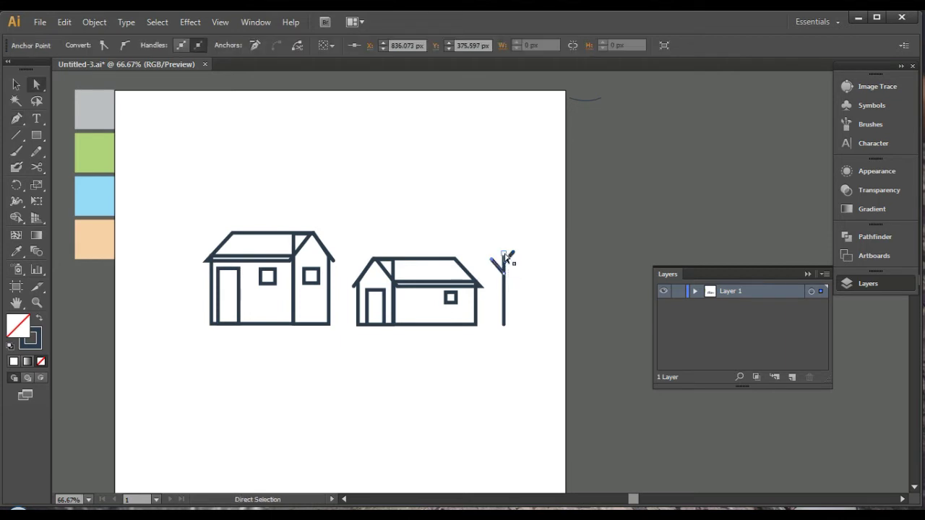
{"action": "left_click", "coordinate": [504, 262]}
{"action": "left_click", "coordinate": [546, 287]}
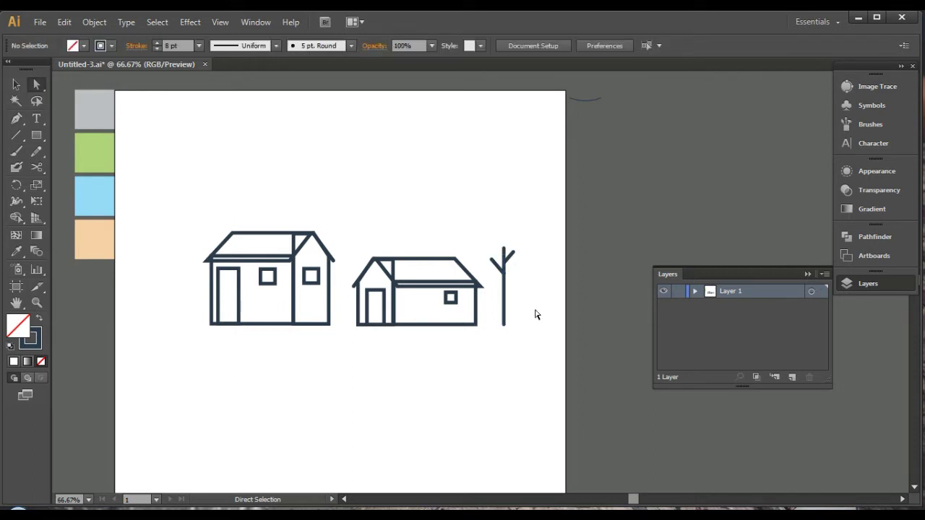
{"action": "left_click", "coordinate": [503, 272]}
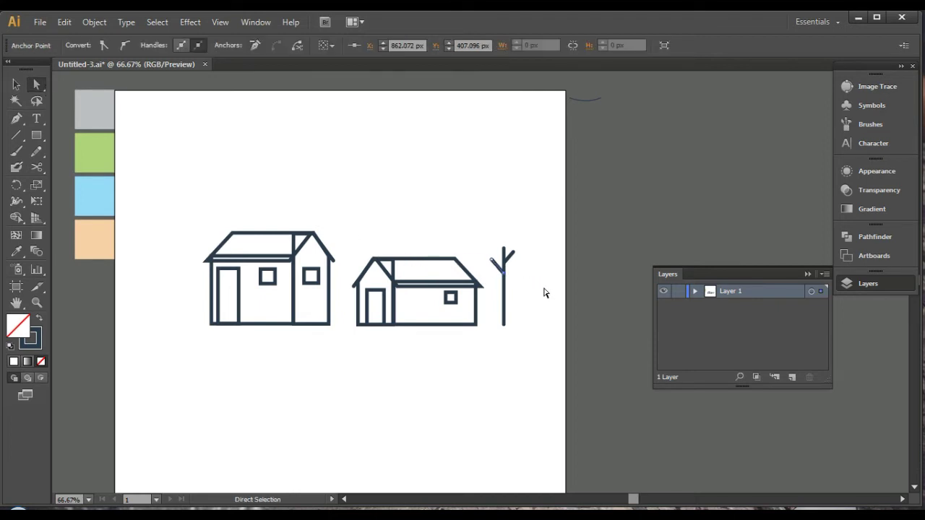
{"action": "left_click", "coordinate": [545, 292]}
{"action": "left_click_drag", "start_coordinate": [36, 135], "coordinate": [98, 164]}
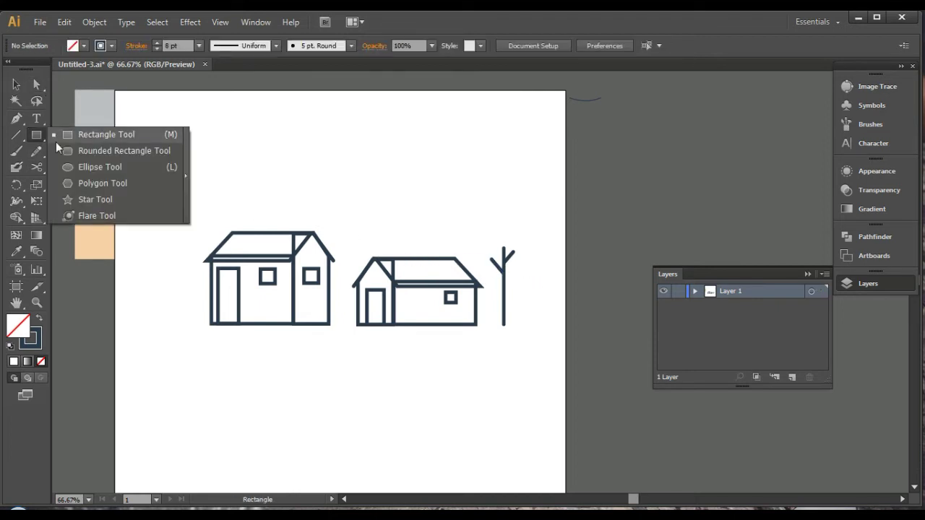
Draw a circular crown around the branches, nudge it up and left, and select it with the trunk
{"action": "left_click", "coordinate": [97, 167]}
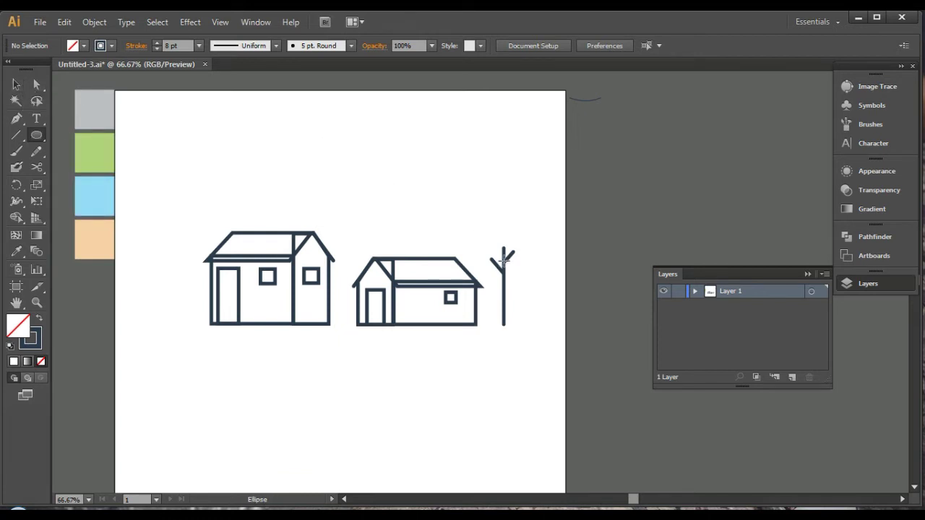
{"action": "left_click_drag", "start_coordinate": [504, 260], "coordinate": [532, 284]}
{"action": "key", "text": "Up"}
{"action": "key", "text": "Up"}
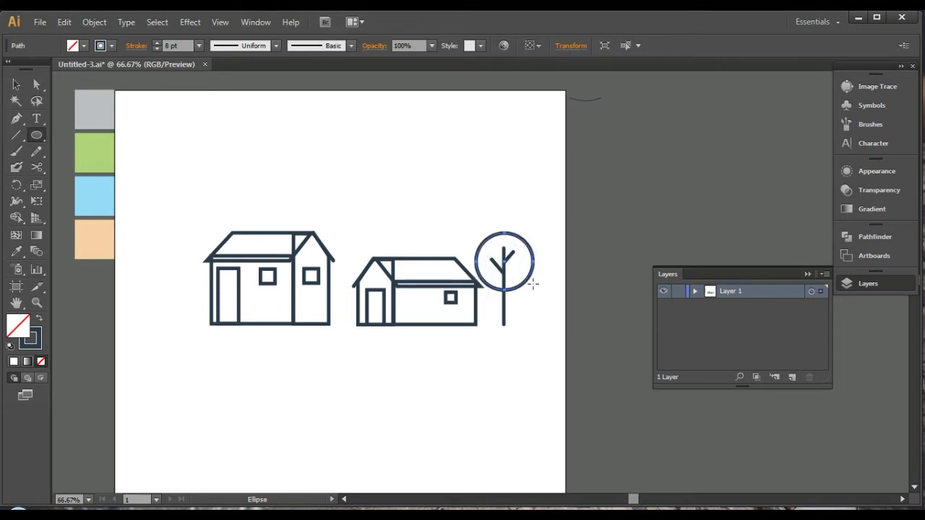
{"action": "key", "text": "Up"}
{"action": "key", "text": "Up"}
{"action": "key", "text": "Up"}
{"action": "key", "text": "Up"}
{"action": "key", "text": "Up"}
{"action": "key", "text": "Left"}
{"action": "key", "text": "Left"}
{"action": "key", "text": "Left"}
{"action": "key", "text": "Left"}
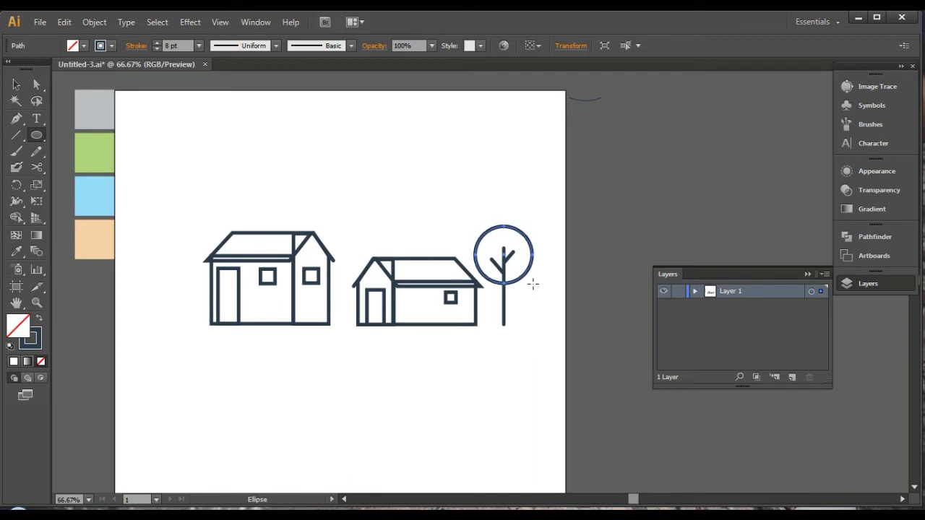
{"action": "key", "text": "Left"}
{"action": "left_click", "coordinate": [16, 84]}
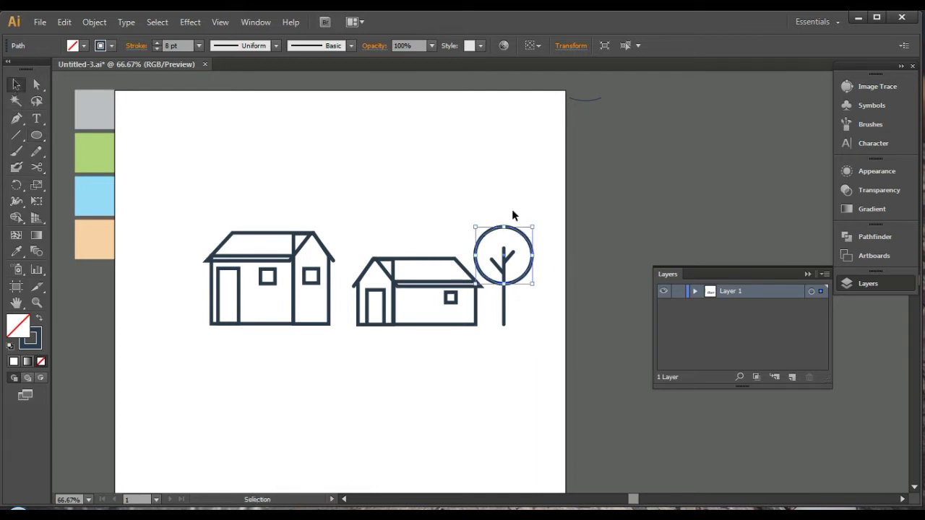
{"action": "mouse_move", "coordinate": [508, 235]}
{"action": "left_mouse_down"}
{"action": "mouse_move", "coordinate": [529, 280]}
{"action": "mouse_move", "coordinate": [545, 277]}
{"action": "mouse_move", "coordinate": [538, 272]}
{"action": "left_mouse_up"}
Send the copied tree to the back, shrink it, and move it down onto the base line
{"action": "right_click", "coordinate": [539, 271]}
{"action": "mouse_move", "coordinate": [577, 451]}
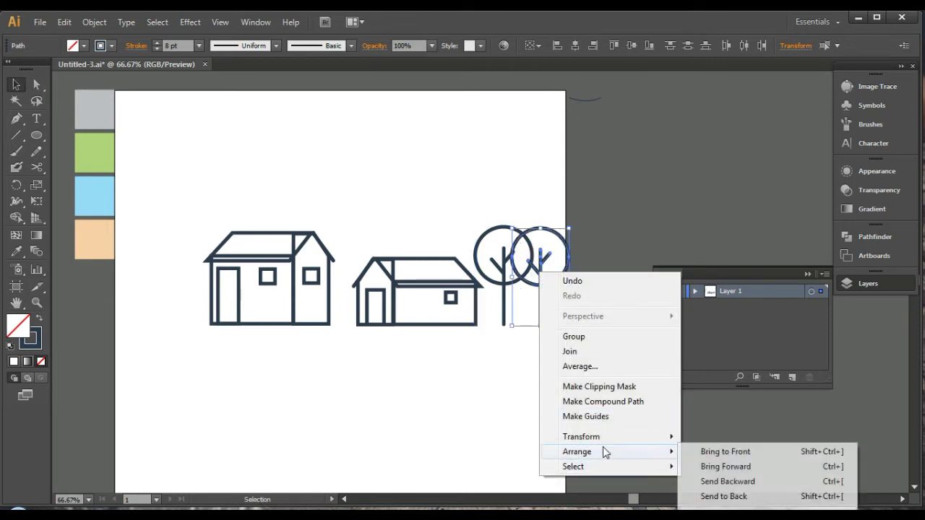
{"action": "left_click", "coordinate": [760, 497]}
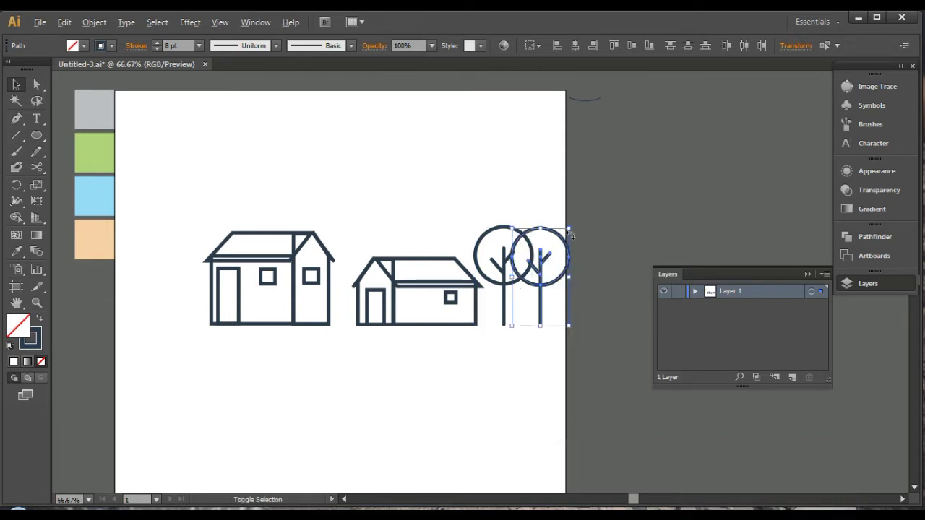
{"action": "left_click_drag", "start_coordinate": [571, 227], "coordinate": [556, 242]}
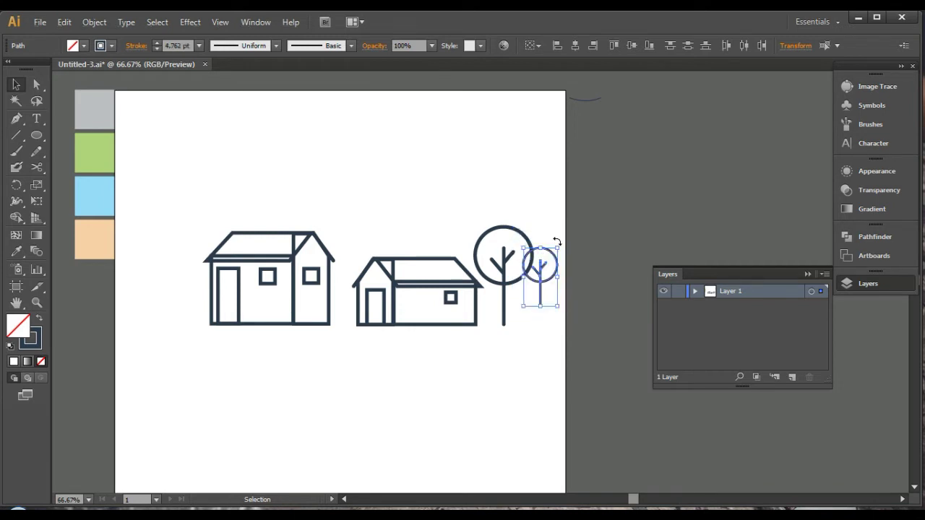
{"action": "key", "text": "Left"}
{"action": "key", "text": "Left"}
{"action": "key", "text": "Left"}
{"action": "key", "text": "Down"}
{"action": "key", "text": "Down"}
{"action": "key", "text": "Down"}
{"action": "key", "text": "Down"}
{"action": "key", "text": "Down"}
{"action": "key", "text": "Down"}
{"action": "key", "text": "Down"}
{"action": "key", "text": "Down"}
{"action": "key", "text": "Down"}
{"action": "key", "text": "Down"}
{"action": "key", "text": "Down"}
{"action": "key", "text": "Down"}
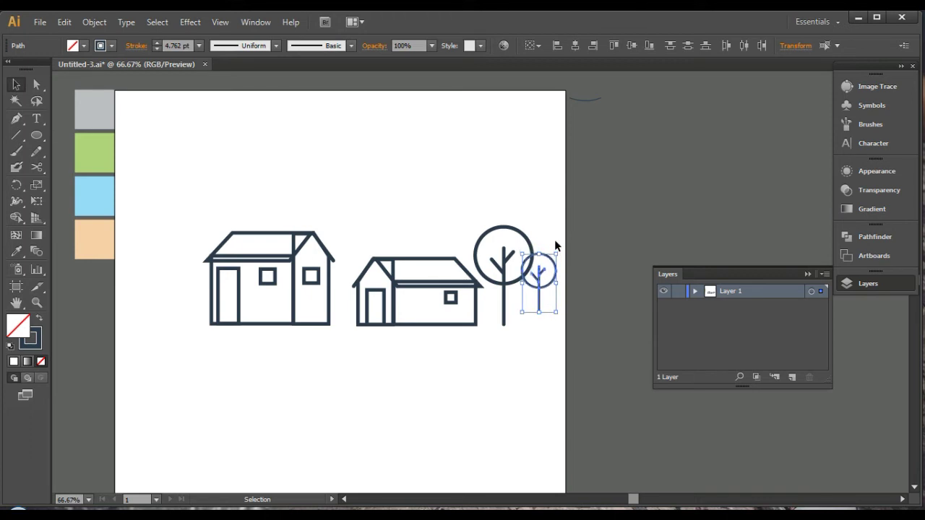
{"action": "key", "text": "Down"}
{"action": "key", "text": "Down"}
{"action": "key", "text": "Down"}
{"action": "key", "text": "Down"}
{"action": "key", "text": "Down"}
{"action": "key", "text": "Down"}
{"action": "key", "text": "Down"}
{"action": "key", "text": "Down"}
{"action": "key", "text": "Down"}
{"action": "key", "text": "Down"}
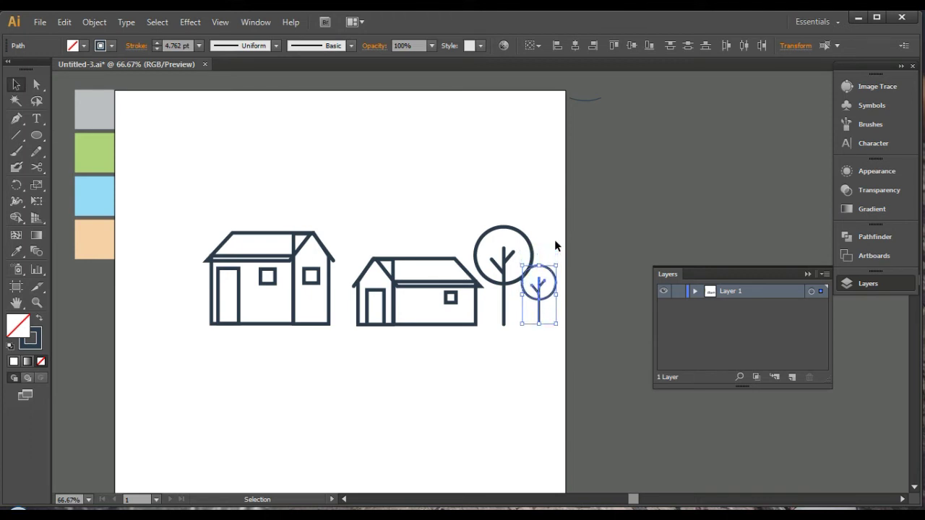
{"action": "key", "text": "Down"}
{"action": "key", "text": "Down"}
{"action": "key", "text": "Down"}
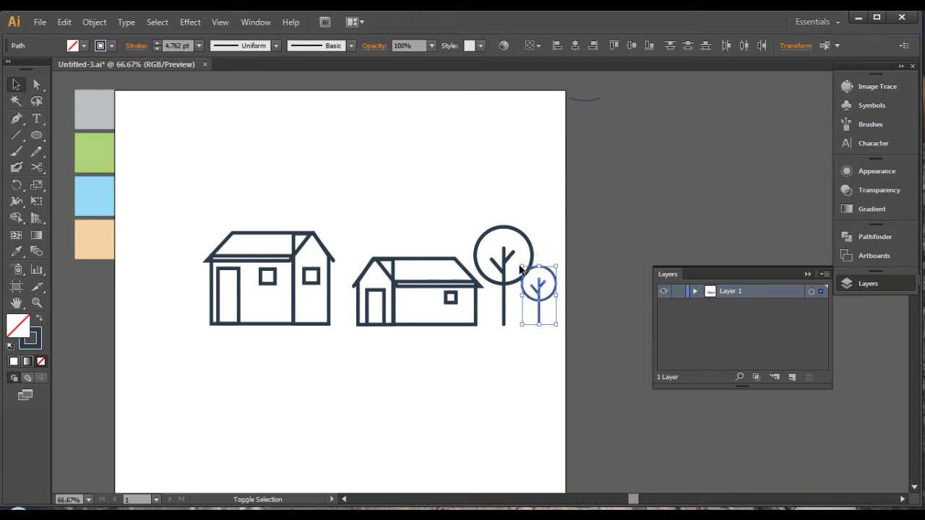
{"action": "left_click_drag", "start_coordinate": [517, 263], "coordinate": [514, 259]}
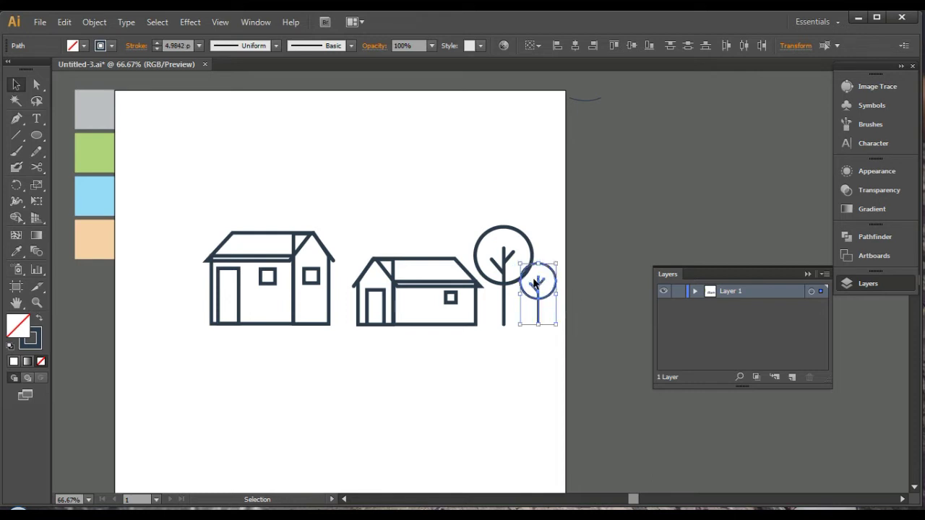
{"action": "key", "text": "Left"}
{"action": "key", "text": "Left"}
{"action": "key", "text": "Left"}
{"action": "key", "text": "Left"}
{"action": "key", "text": "Left"}
{"action": "key", "text": "Left"}
{"action": "key", "text": "Left"}
{"action": "key", "text": "Left"}
{"action": "key", "text": "Left"}
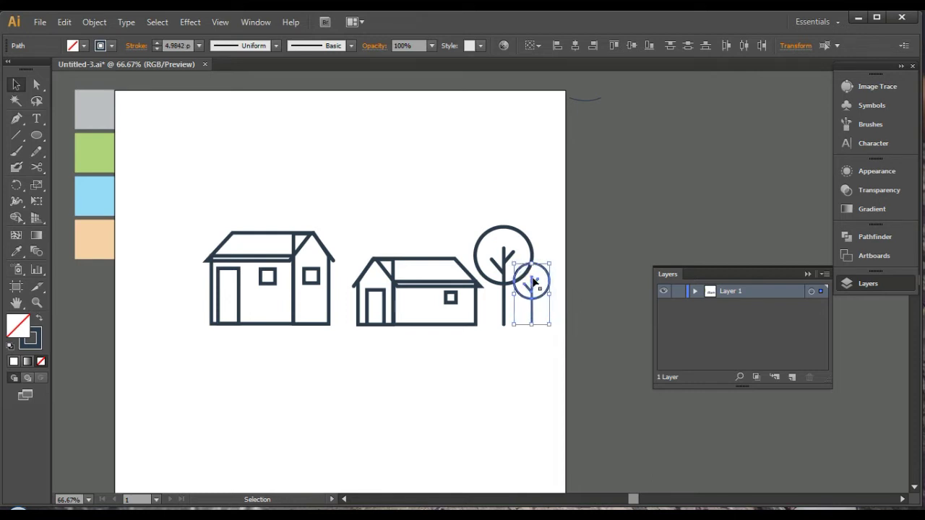
Give the small tree an 8 pt outline, then select both trees together
{"action": "left_click", "coordinate": [173, 46]}
{"action": "type", "text": "8"}
{"action": "key", "text": "Return"}
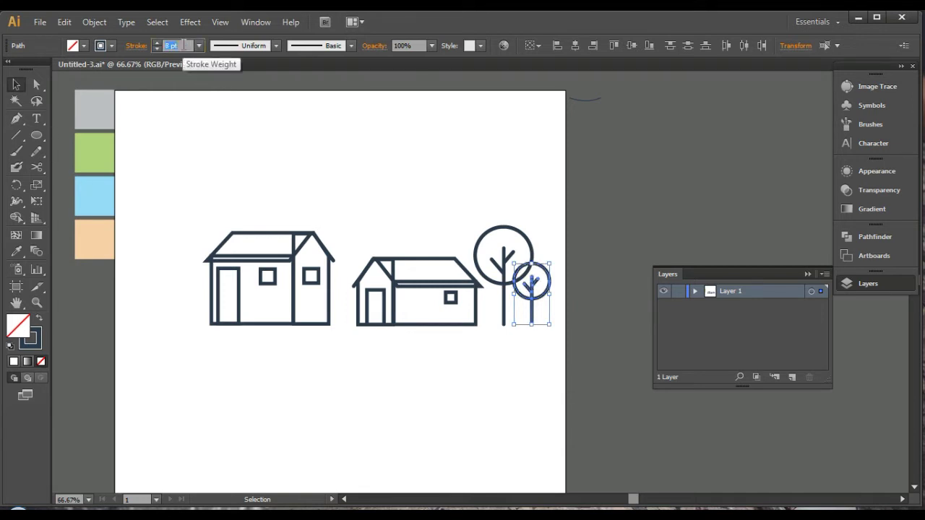
{"action": "left_click", "coordinate": [368, 154]}
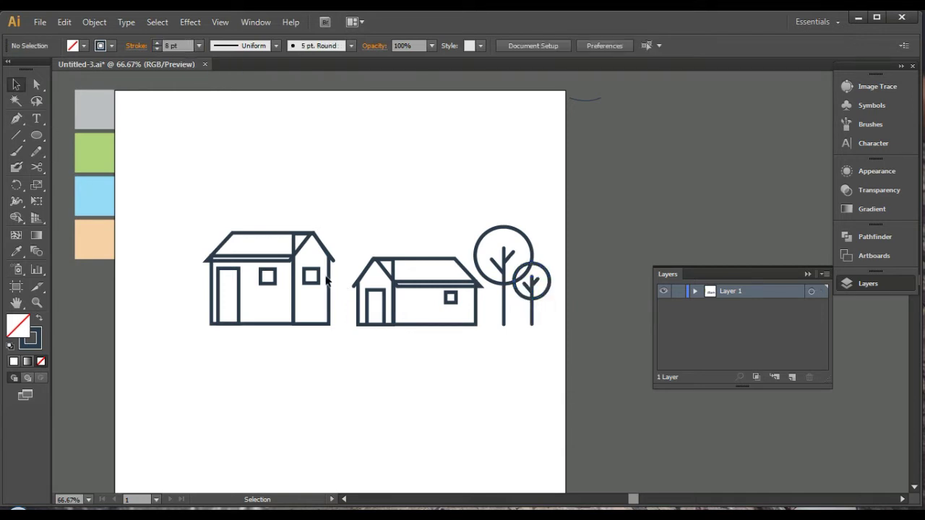
{"action": "left_click_drag", "start_coordinate": [476, 222], "coordinate": [551, 306]}
{"action": "left_click", "coordinate": [559, 310]}
{"action": "left_click", "coordinate": [506, 283]}
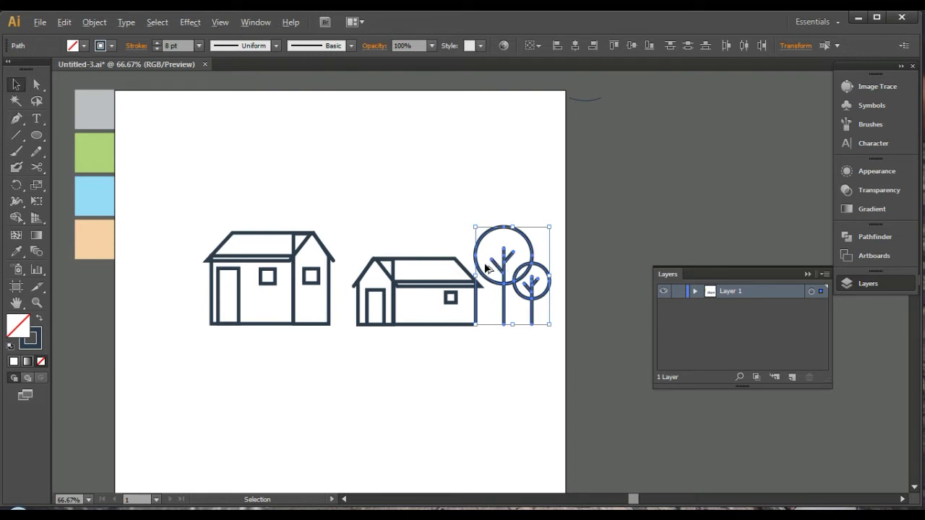
Copy both trees left of the first house, mirror the copy vertically, and nudge it up
{"action": "left_click_drag", "start_coordinate": [501, 266], "coordinate": [166, 269]}
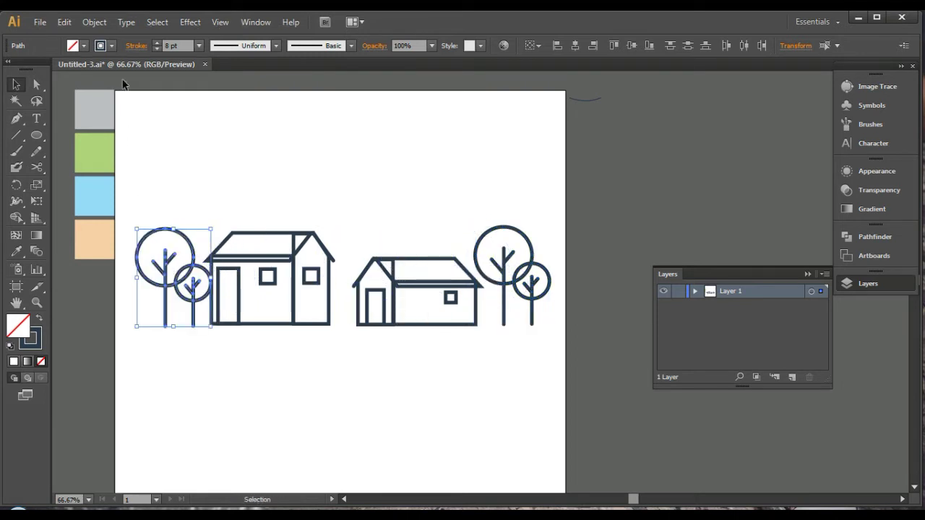
{"action": "left_click", "coordinate": [93, 21]}
{"action": "left_click", "coordinate": [285, 87]}
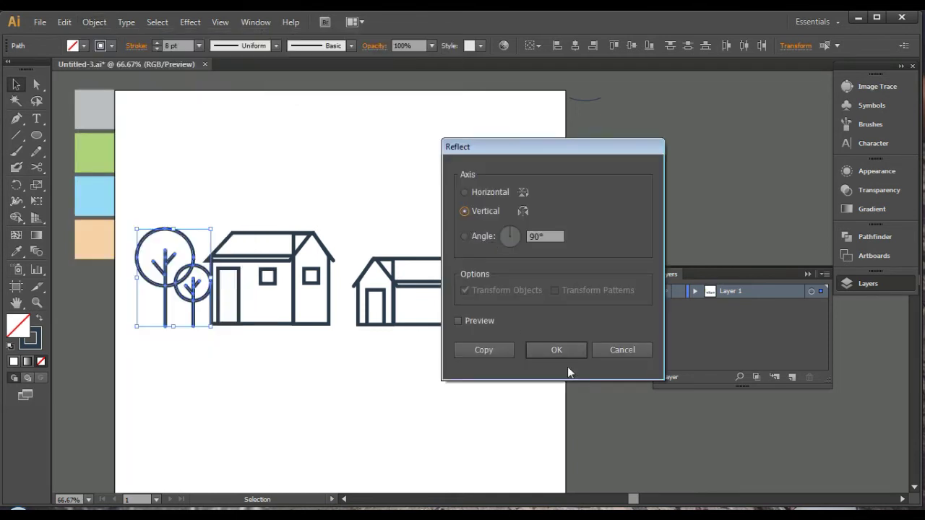
{"action": "left_click", "coordinate": [561, 351]}
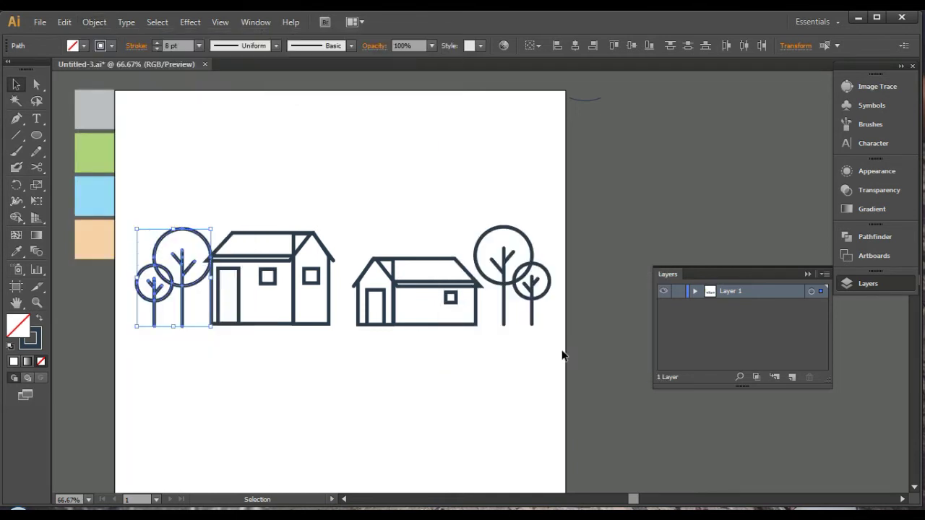
{"action": "key", "text": "Up"}
{"action": "key", "text": "Up"}
{"action": "key", "text": "Up"}
{"action": "key", "text": "Up"}
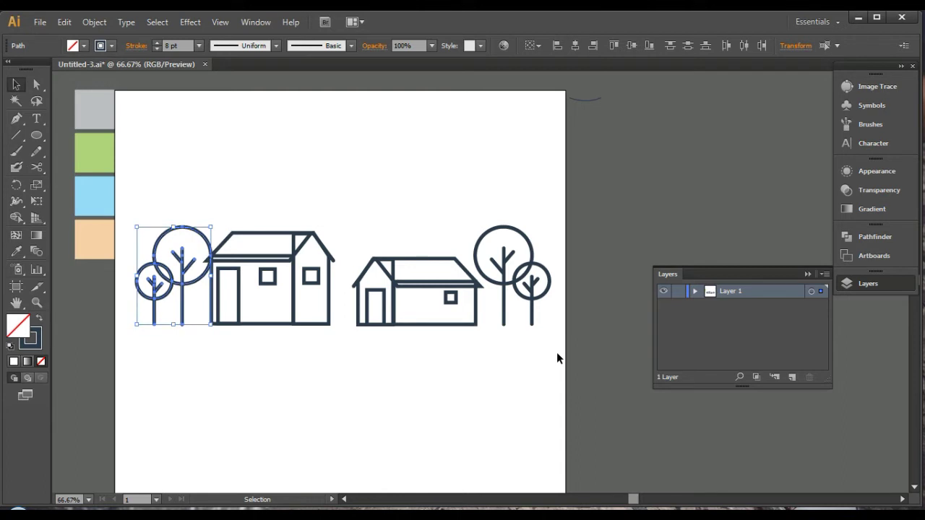
Select and deselect the right and left tree pairs to check them
{"action": "left_click", "coordinate": [489, 230]}
{"action": "left_click", "coordinate": [598, 405]}
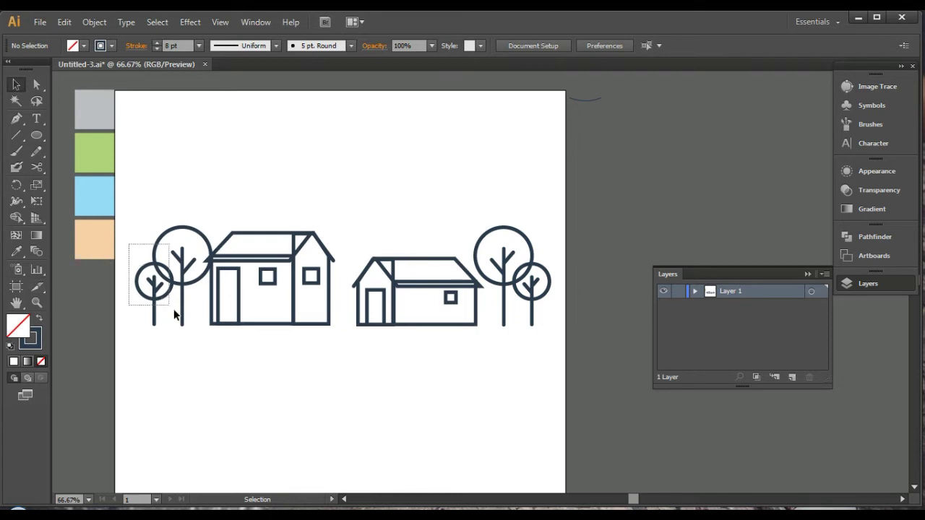
{"action": "left_click_drag", "start_coordinate": [123, 256], "coordinate": [177, 318]}
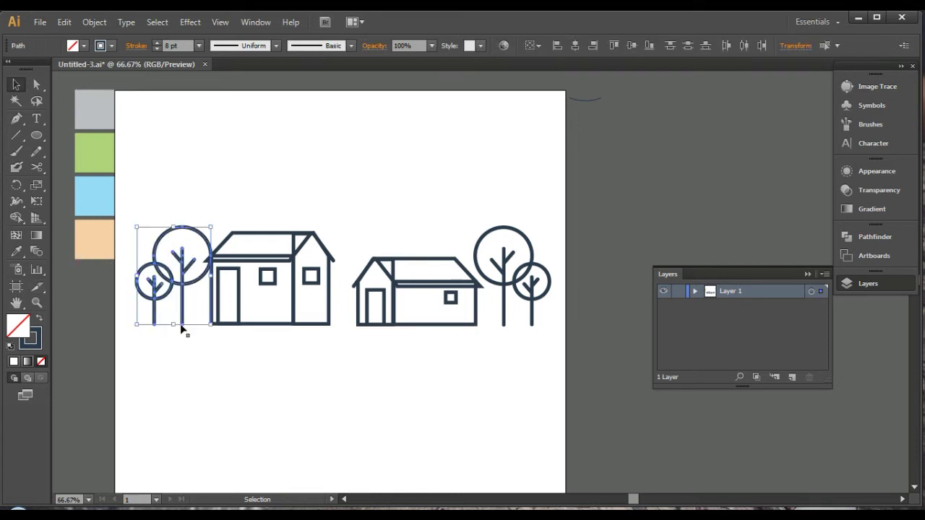
{"action": "left_click", "coordinate": [205, 355]}
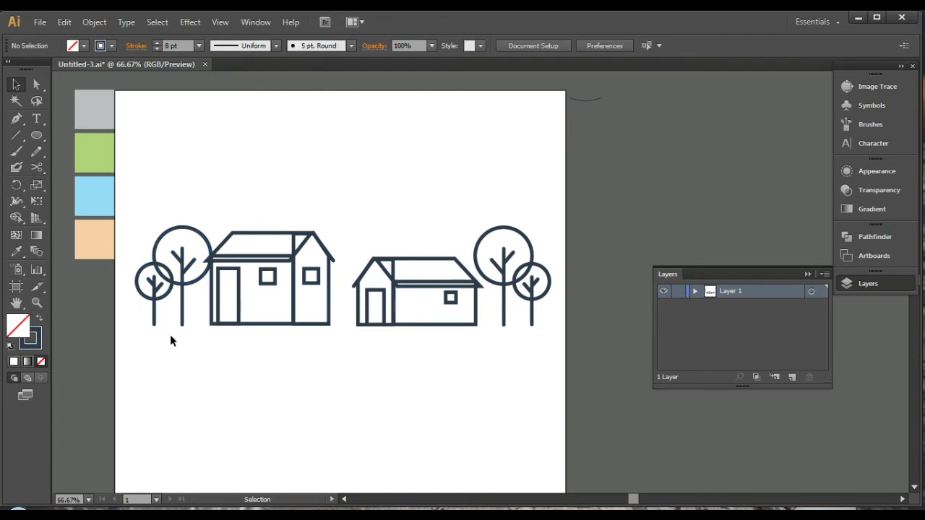
Draw a Pen ground line from left of the trees to past the right trees
{"action": "left_click", "coordinate": [16, 122]}
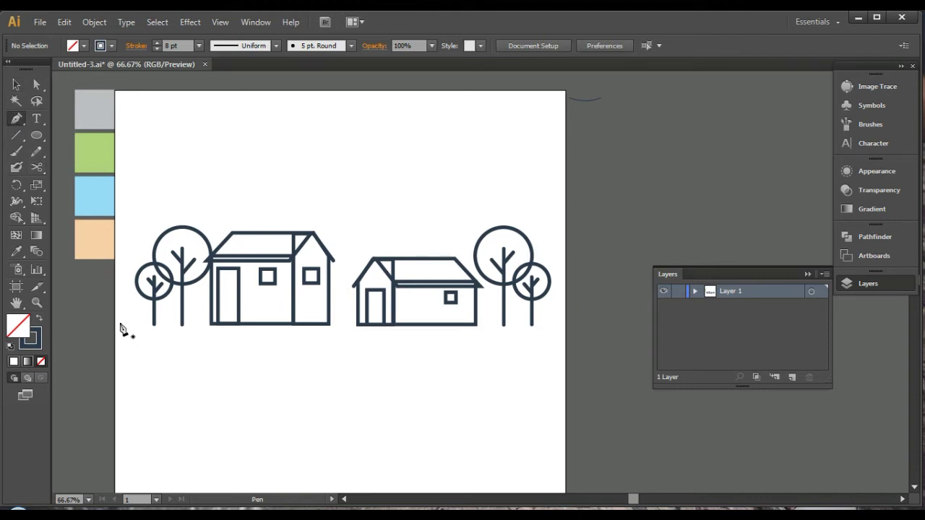
{"action": "left_click", "coordinate": [119, 323]}
{"action": "left_click", "coordinate": [558, 323]}
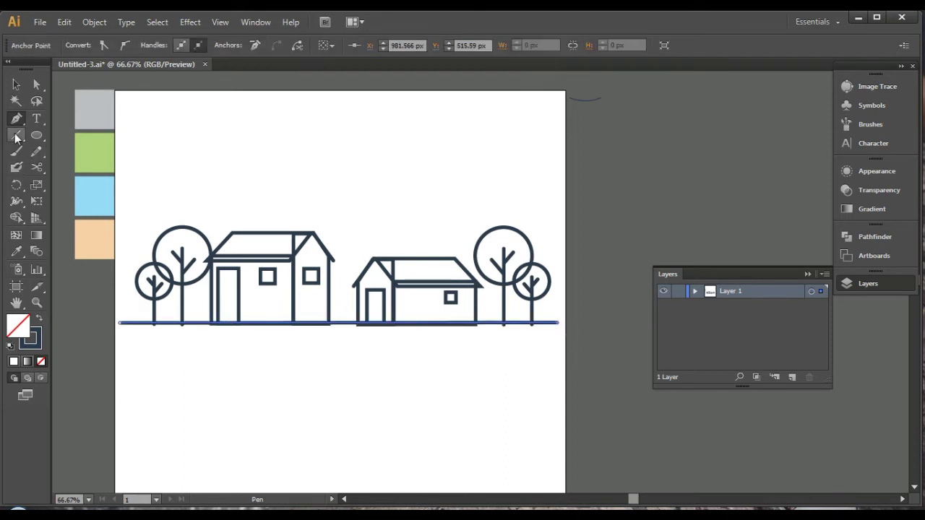
{"action": "left_click", "coordinate": [16, 85]}
{"action": "left_click", "coordinate": [334, 340]}
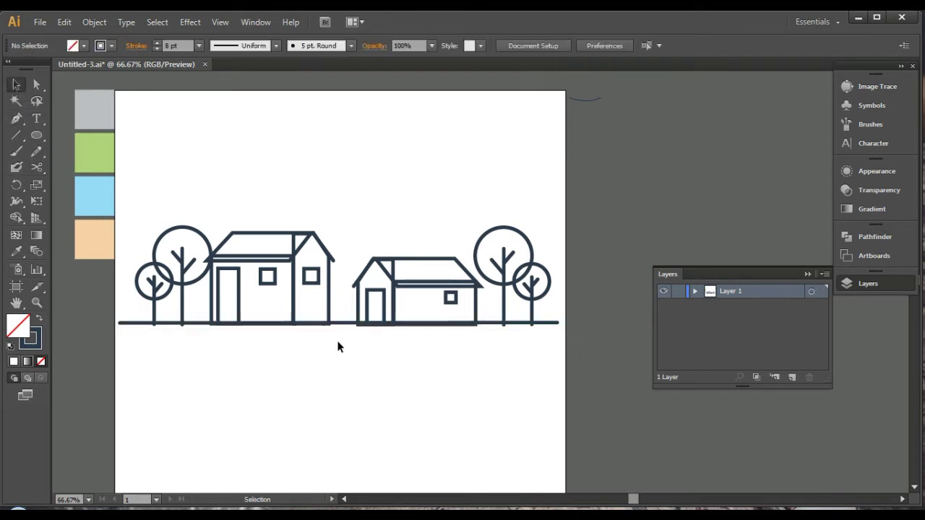
Nudge the ground line down slightly, then select the left house and big tree
{"action": "left_click", "coordinate": [346, 324]}
{"action": "key", "text": "Down"}
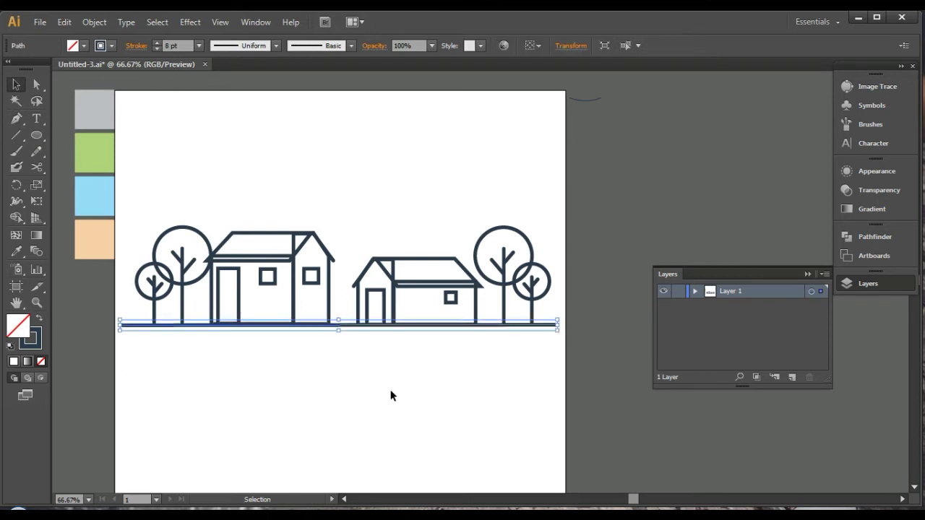
{"action": "left_click", "coordinate": [390, 396]}
{"action": "left_click", "coordinate": [347, 324]}
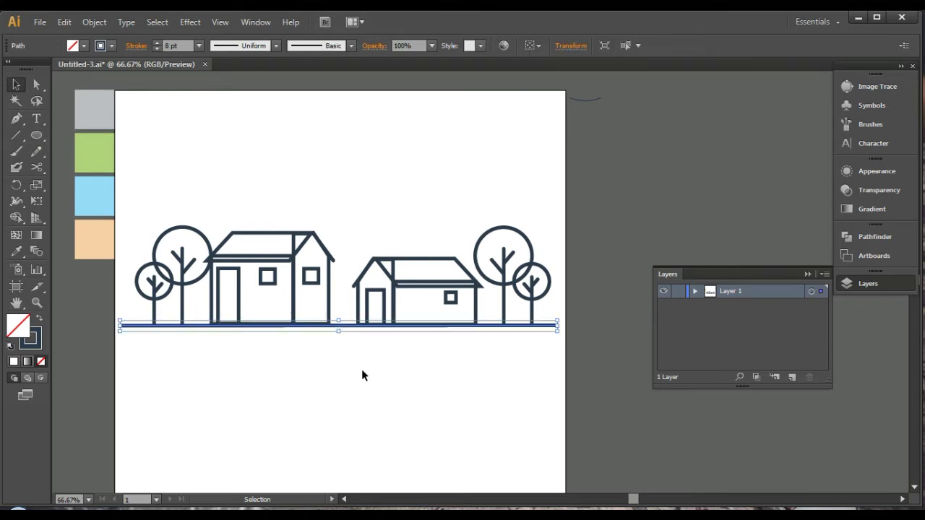
{"action": "left_click", "coordinate": [361, 368]}
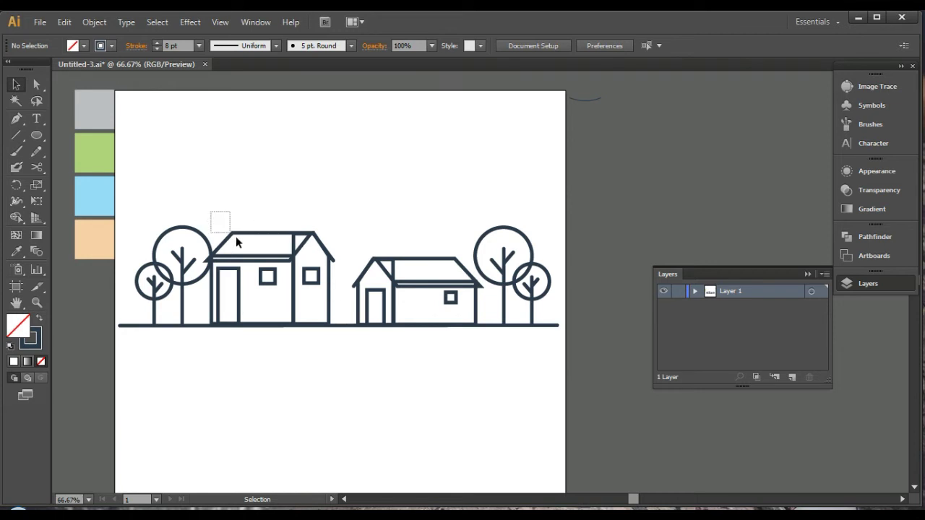
{"action": "left_click_drag", "start_coordinate": [236, 237], "coordinate": [333, 290]}
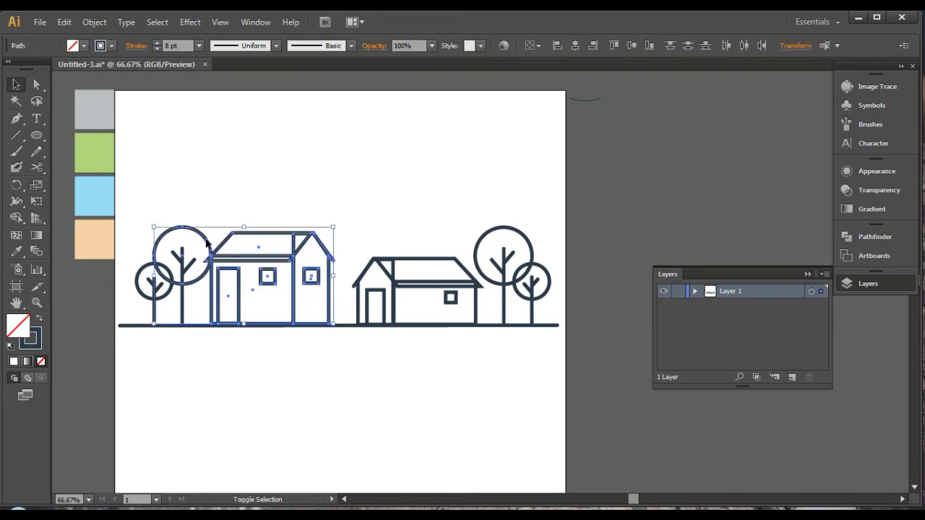
Clear the selection, then zoom in and pan to frame both houses
{"action": "left_click", "coordinate": [206, 244], "text": "shift"}
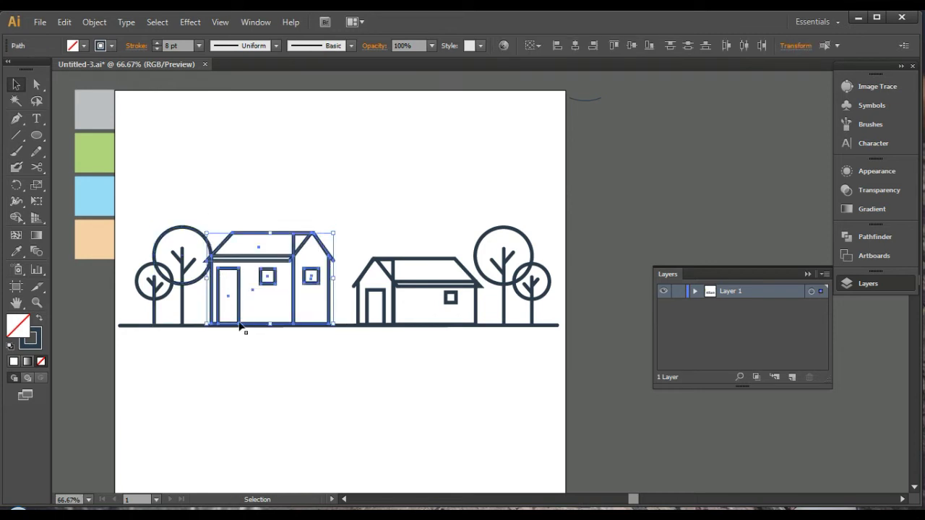
{"action": "left_click", "coordinate": [299, 368]}
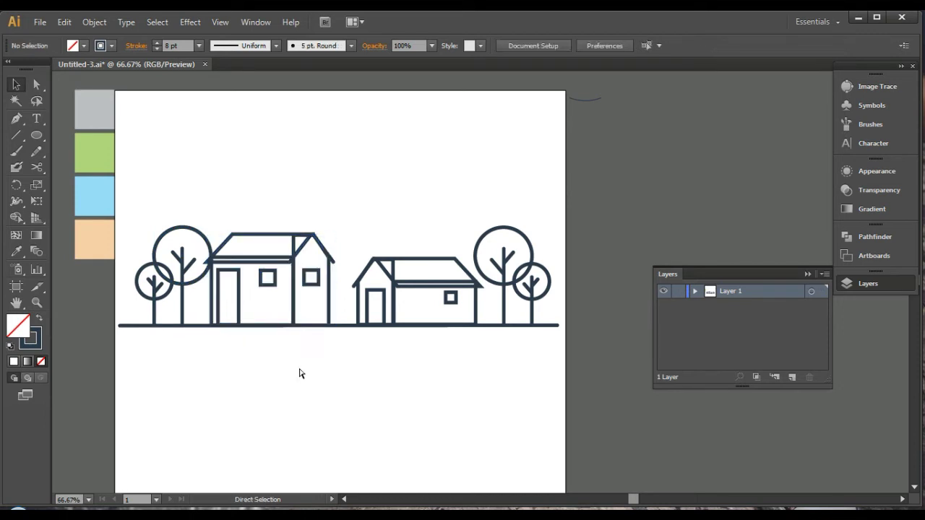
{"action": "key", "text": "ctrl+equal"}
{"action": "key", "text": "ctrl+equal"}
{"action": "left_click_drag", "start_coordinate": [113, 332], "coordinate": [337, 331]}
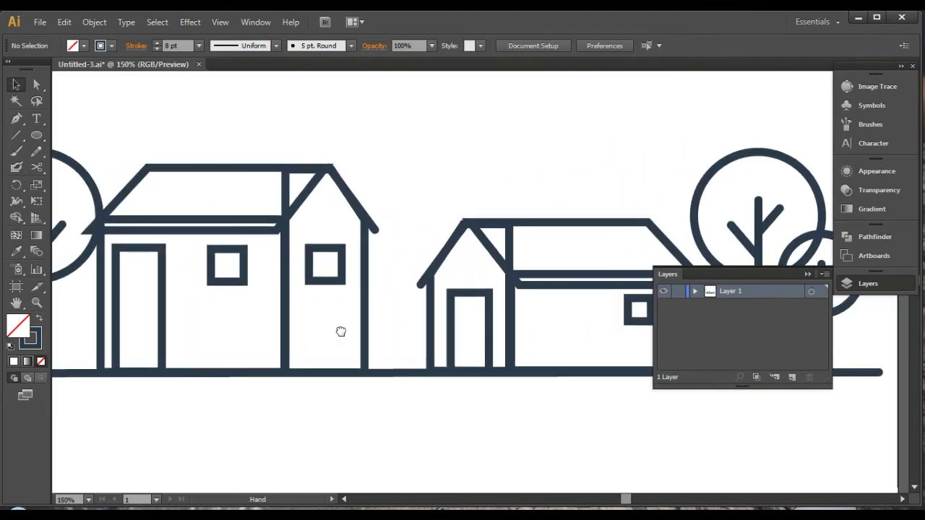
{"action": "mouse_move", "coordinate": [343, 330]}
{"action": "left_mouse_down"}
{"action": "mouse_move", "coordinate": [351, 332]}
{"action": "mouse_move", "coordinate": [311, 334]}
{"action": "mouse_move", "coordinate": [378, 325]}
{"action": "mouse_move", "coordinate": [347, 314]}
{"action": "left_mouse_up"}
{"action": "key", "text": "l"}
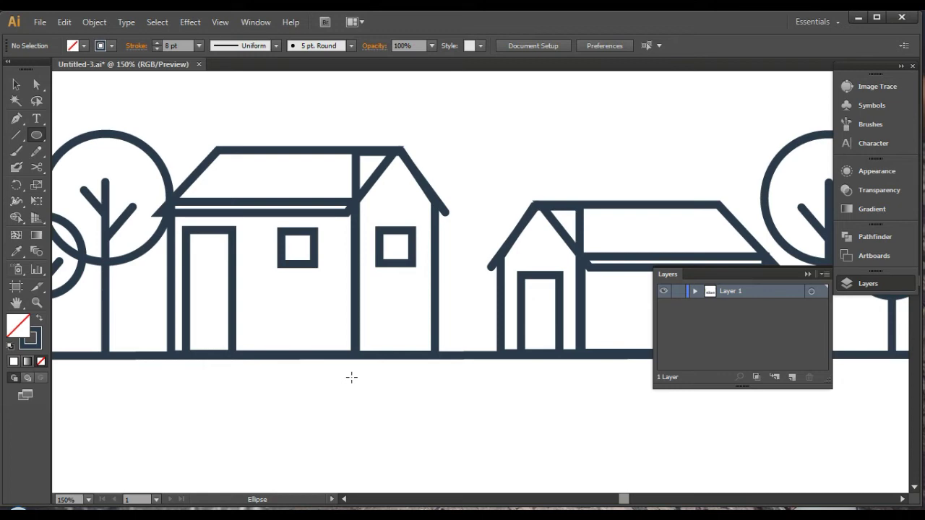
Draw a circle on the ground line and add an overlapping copy nudged down-left
{"action": "left_click_drag", "start_coordinate": [352, 377], "coordinate": [398, 405]}
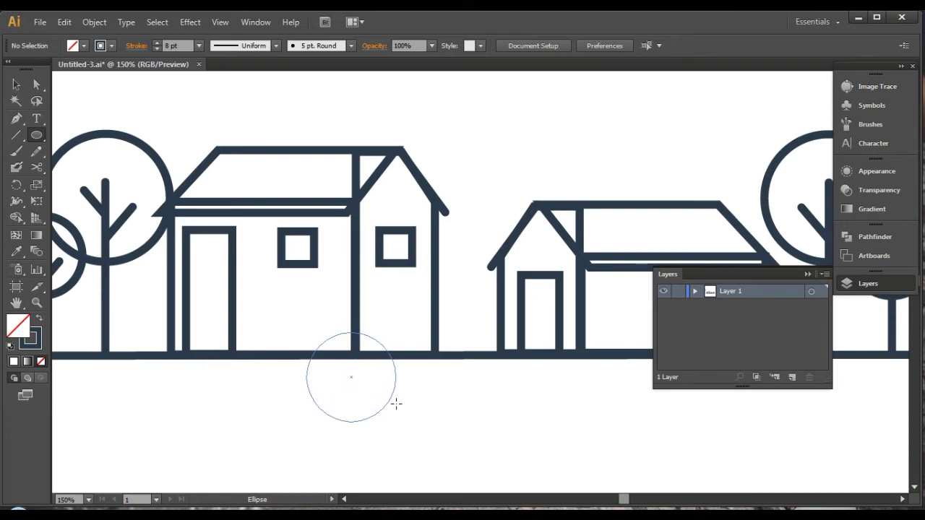
{"action": "left_click_drag", "start_coordinate": [399, 405], "coordinate": [386, 397]}
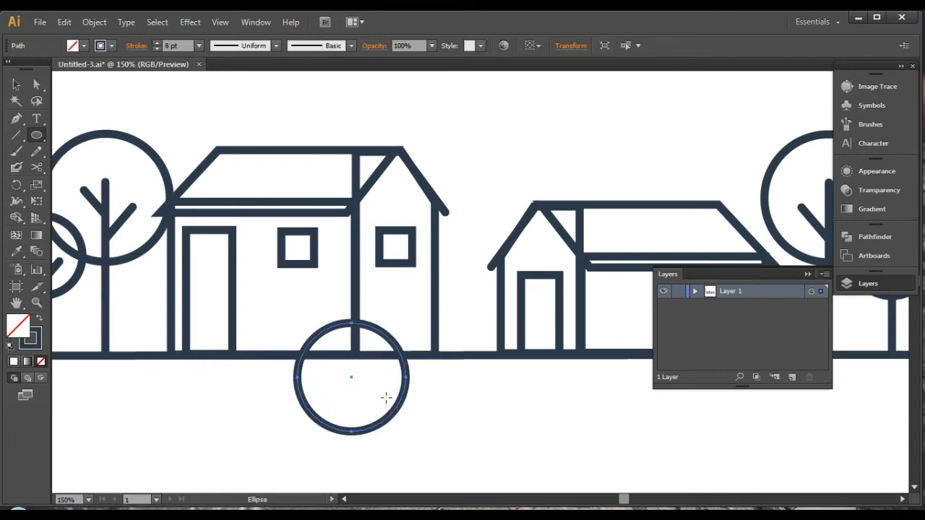
{"action": "left_click", "coordinate": [16, 85]}
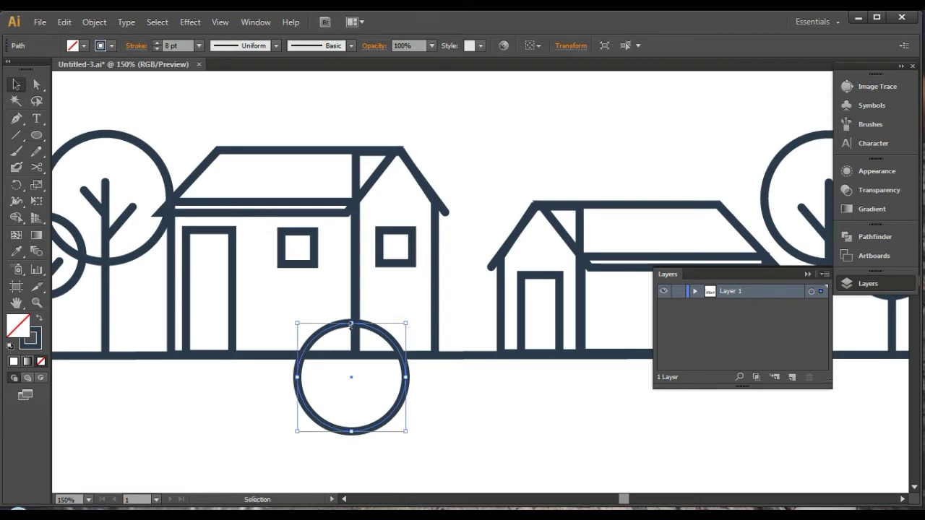
{"action": "left_click_drag", "start_coordinate": [363, 350], "coordinate": [442, 368]}
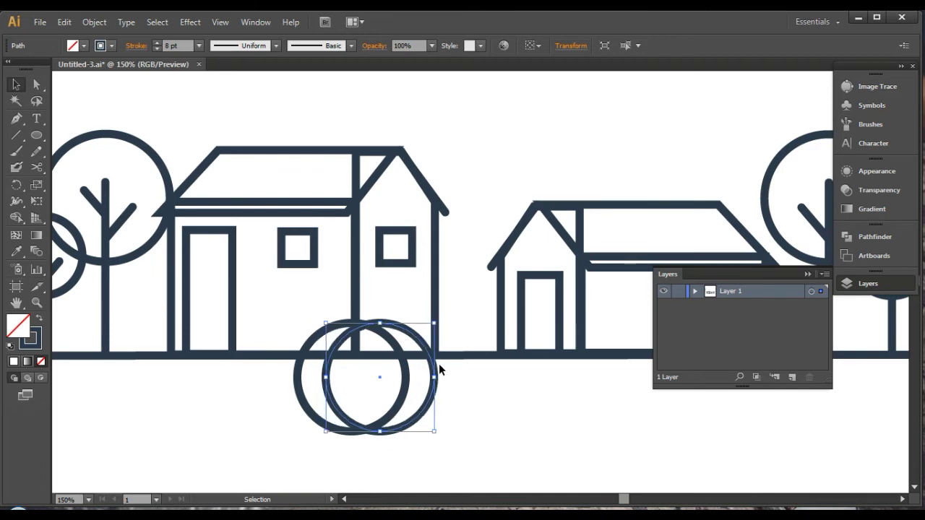
{"action": "key", "text": "Down"}
{"action": "key", "text": "Down"}
{"action": "key", "text": "Down"}
{"action": "key", "text": "Down"}
{"action": "key", "text": "Down"}
{"action": "key", "text": "Down"}
{"action": "key", "text": "Down"}
{"action": "key", "text": "Down"}
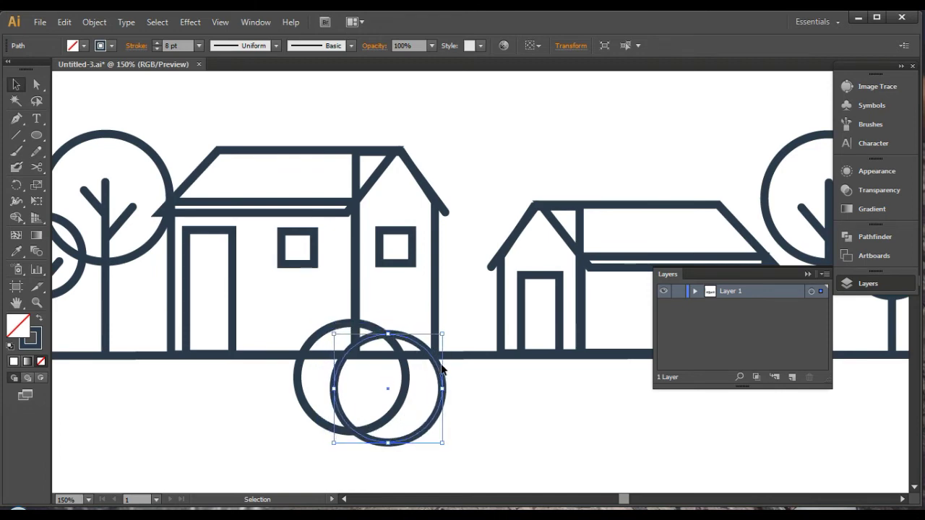
{"action": "key", "text": "Down"}
{"action": "key", "text": "Down"}
{"action": "key", "text": "Left"}
{"action": "key", "text": "Left"}
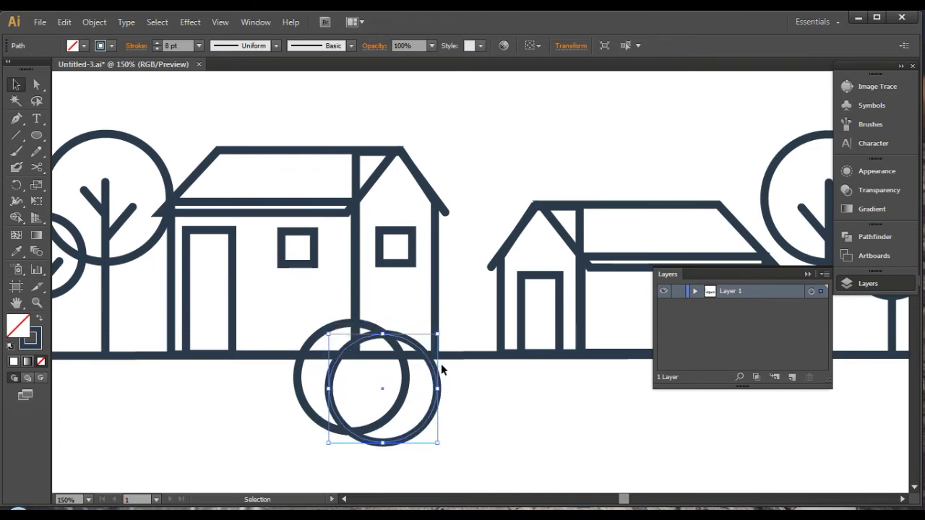
{"action": "key", "text": "Left"}
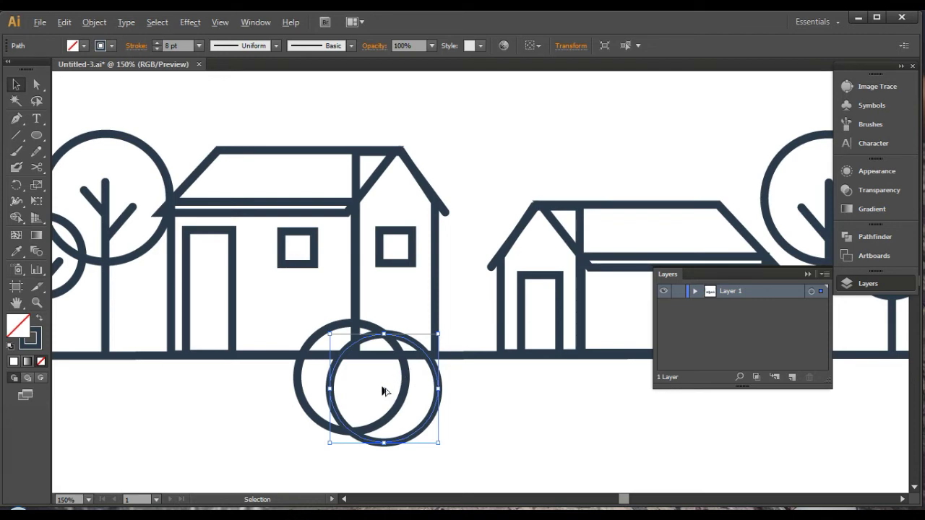
Add a third overlapping circle to the left and select all three circles
{"action": "left_click_drag", "start_coordinate": [382, 391], "coordinate": [302, 391]}
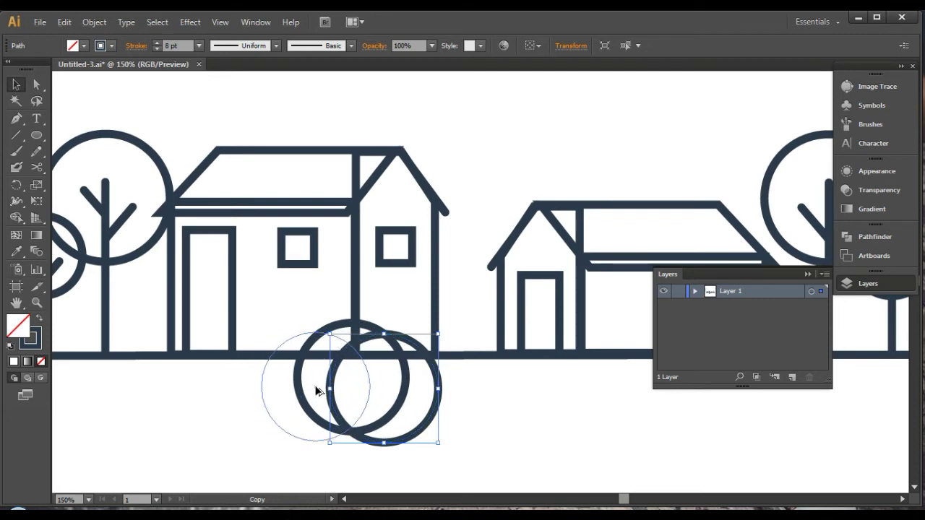
{"action": "left_click_drag", "start_coordinate": [302, 391], "coordinate": [313, 389]}
{"action": "left_click", "coordinate": [246, 411]}
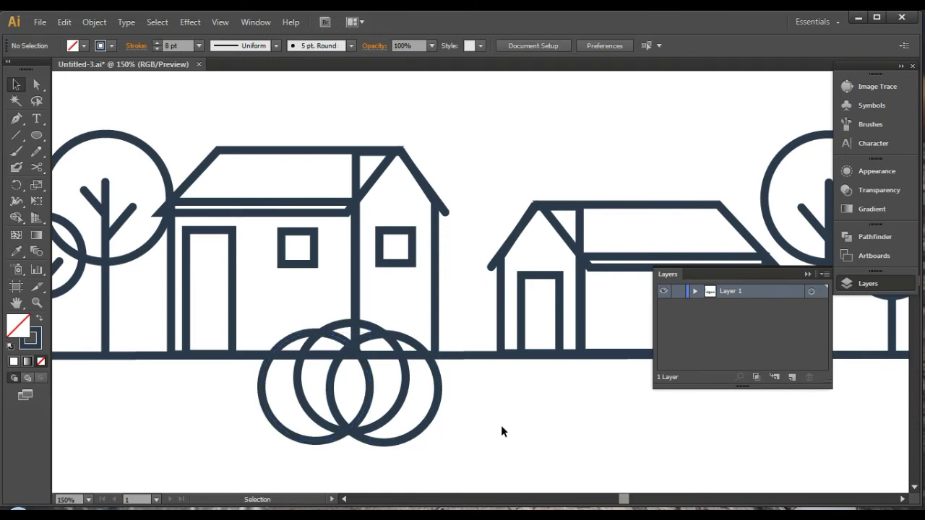
{"action": "left_click_drag", "start_coordinate": [488, 431], "coordinate": [333, 405]}
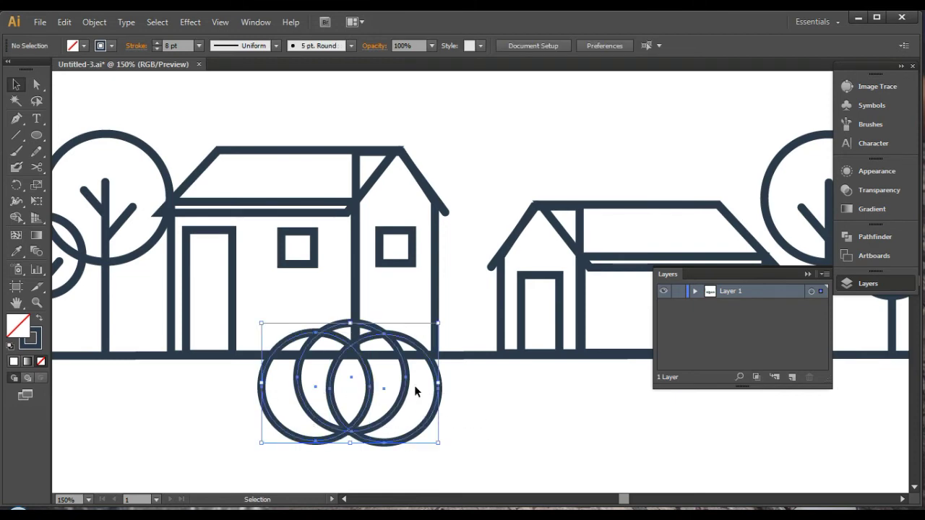
Unite the three circles into a single bush outline with Pathfinder
{"action": "left_click", "coordinate": [872, 212]}
{"action": "left_click", "coordinate": [873, 237]}
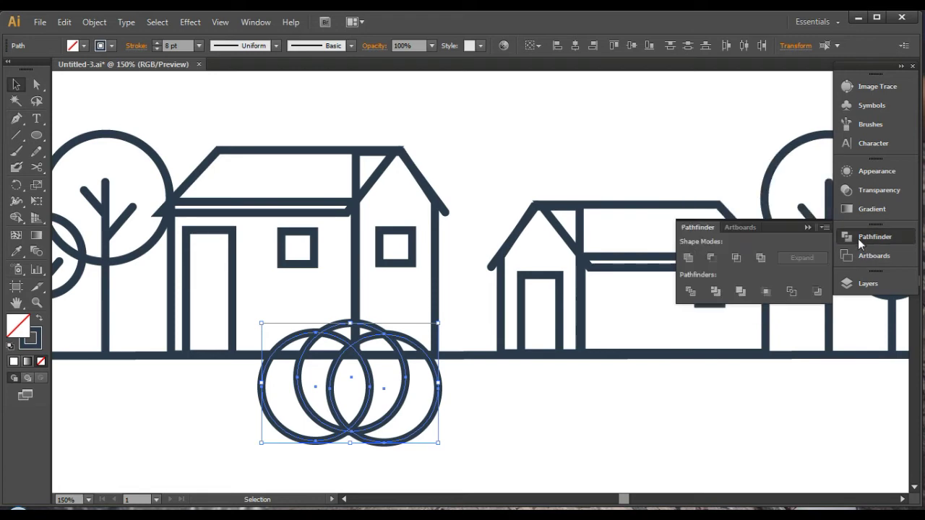
{"action": "left_click", "coordinate": [688, 258]}
{"action": "left_click", "coordinate": [252, 399]}
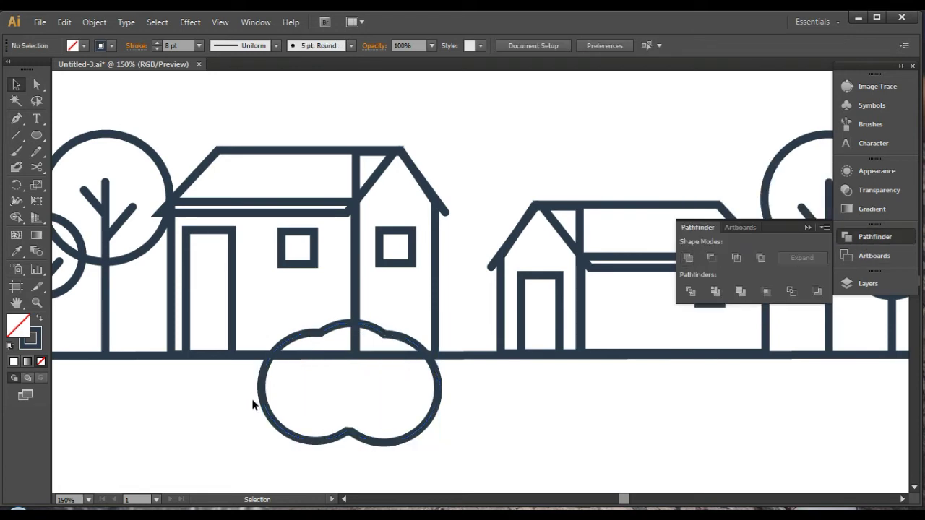
{"action": "scroll", "coordinate": [285, 405], "scroll_direction": "left", "scroll_amount": 4}
Pull the bush's right-side anchor inward to even out its right curve
{"action": "left_click", "coordinate": [36, 84]}
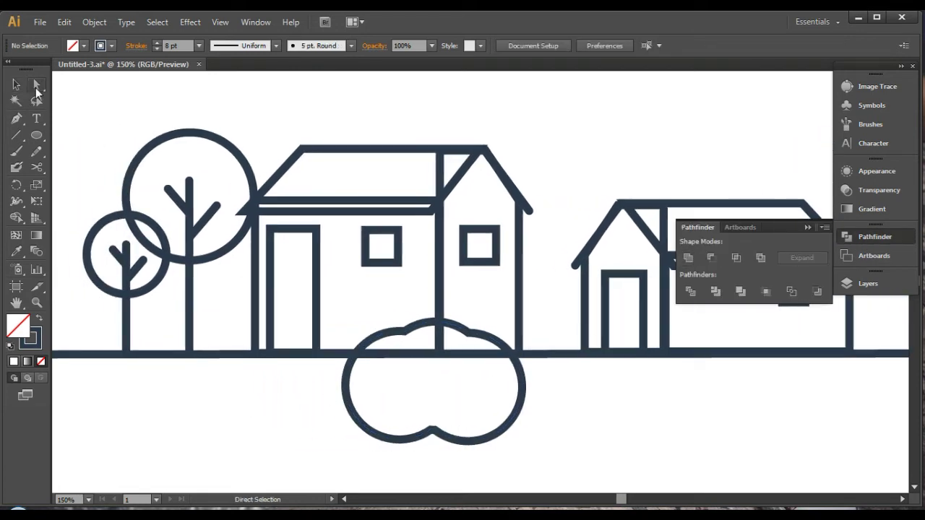
{"action": "left_click", "coordinate": [528, 396]}
{"action": "left_click", "coordinate": [549, 398]}
{"action": "left_click_drag", "start_coordinate": [548, 378], "coordinate": [495, 398]}
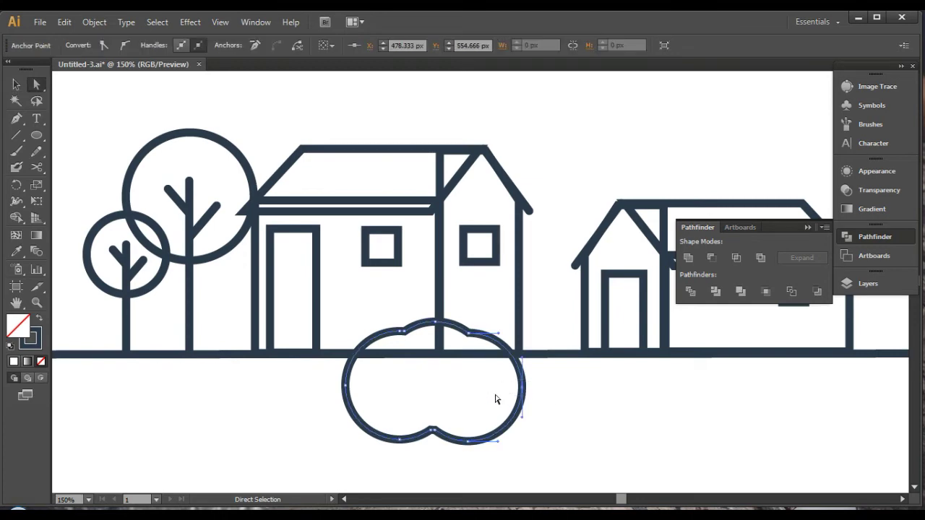
{"action": "key", "text": "Left"}
{"action": "key", "text": "Left"}
{"action": "key", "text": "Left"}
{"action": "key", "text": "Left"}
{"action": "key", "text": "Left"}
{"action": "key", "text": "Left"}
{"action": "key", "text": "Left"}
{"action": "key", "text": "Left"}
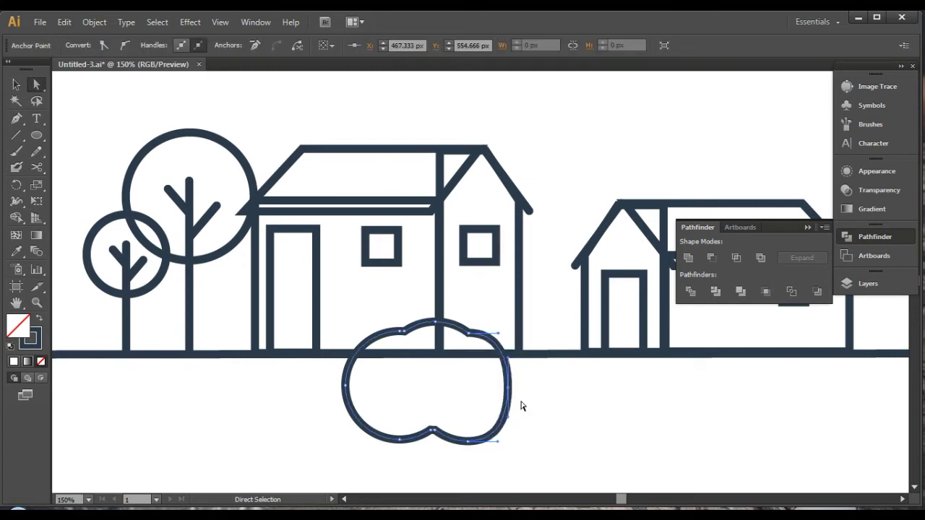
{"action": "key", "text": "Left"}
{"action": "key", "text": "Left"}
{"action": "key", "text": "Left"}
{"action": "key", "text": "Right"}
{"action": "key", "text": "Right"}
{"action": "key", "text": "Right"}
{"action": "key", "text": "Right"}
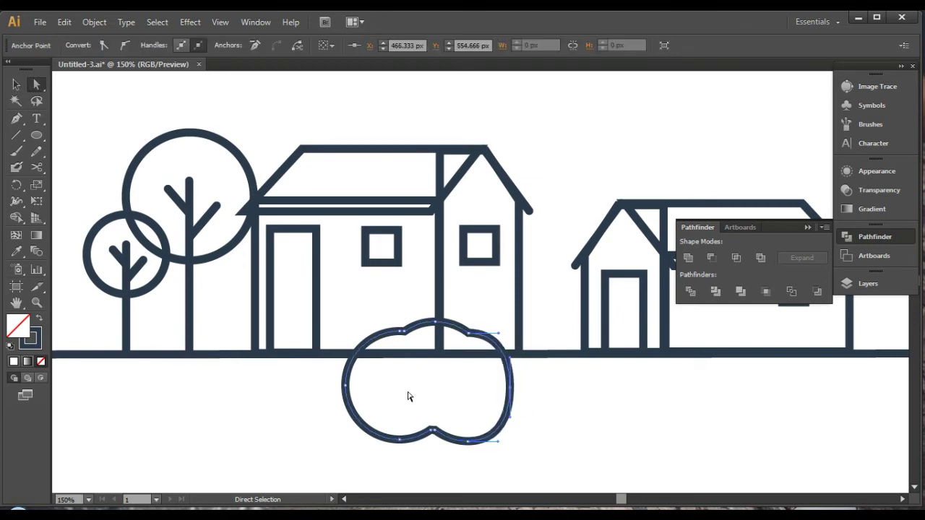
Nudge the bush's upper-left anchor rightward to smooth that curve
{"action": "left_click", "coordinate": [368, 396]}
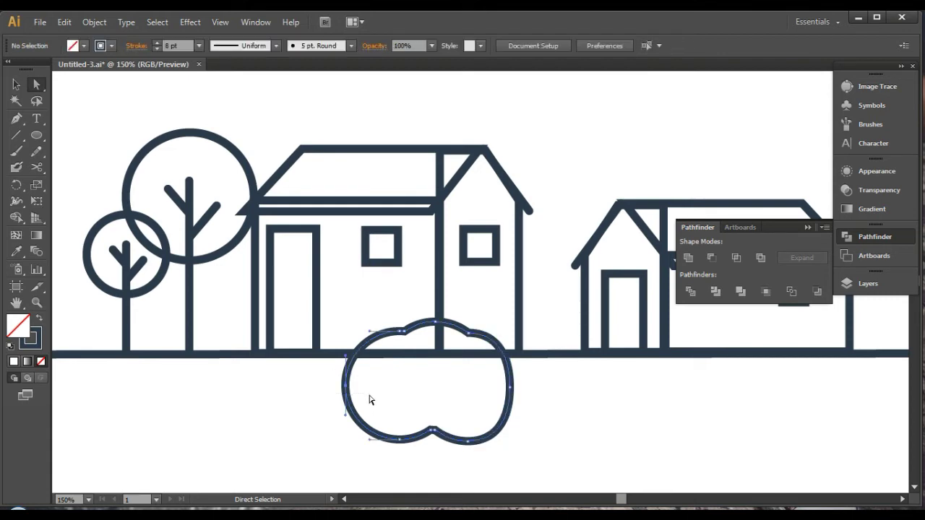
{"action": "left_click", "coordinate": [371, 398]}
{"action": "left_click", "coordinate": [409, 394]}
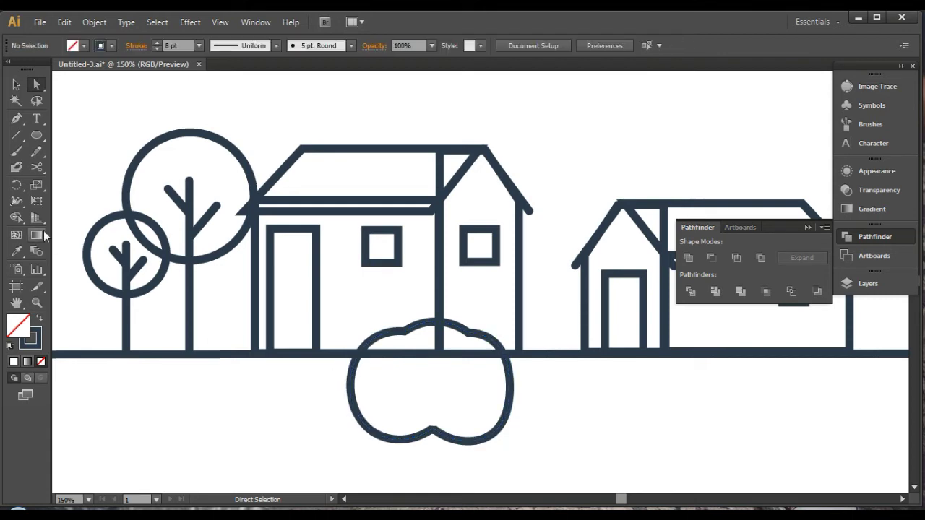
{"action": "left_click", "coordinate": [404, 331]}
{"action": "key", "text": "Right"}
{"action": "key", "text": "Right"}
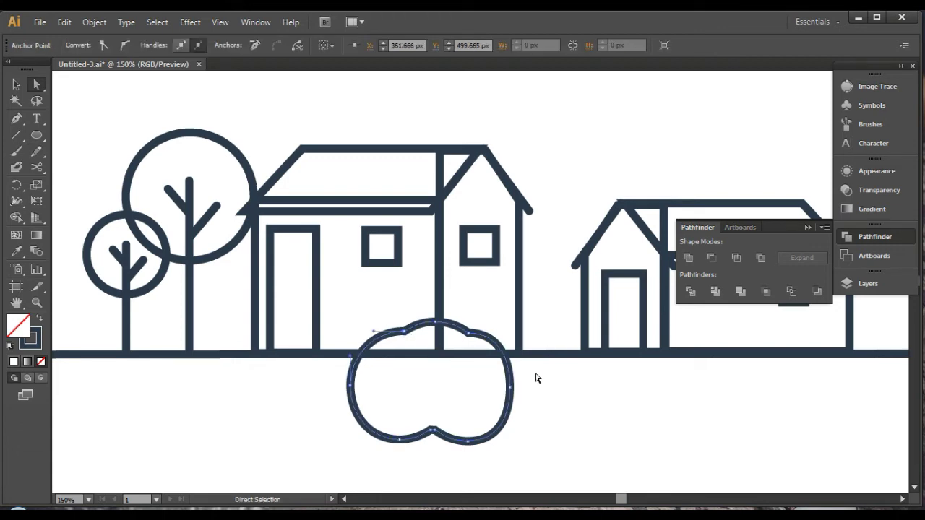
{"action": "key", "text": "Right"}
{"action": "key", "text": "Right"}
{"action": "key", "text": "Right"}
{"action": "left_click", "coordinate": [597, 394]}
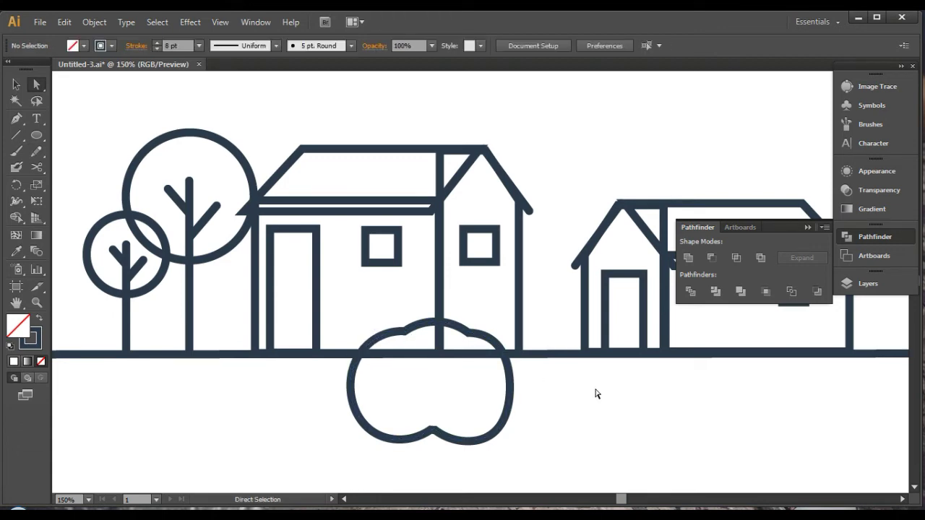
Copy the bush to the left of the first house
{"action": "key", "text": "v"}
{"action": "left_click_drag", "start_coordinate": [332, 394], "coordinate": [406, 405]}
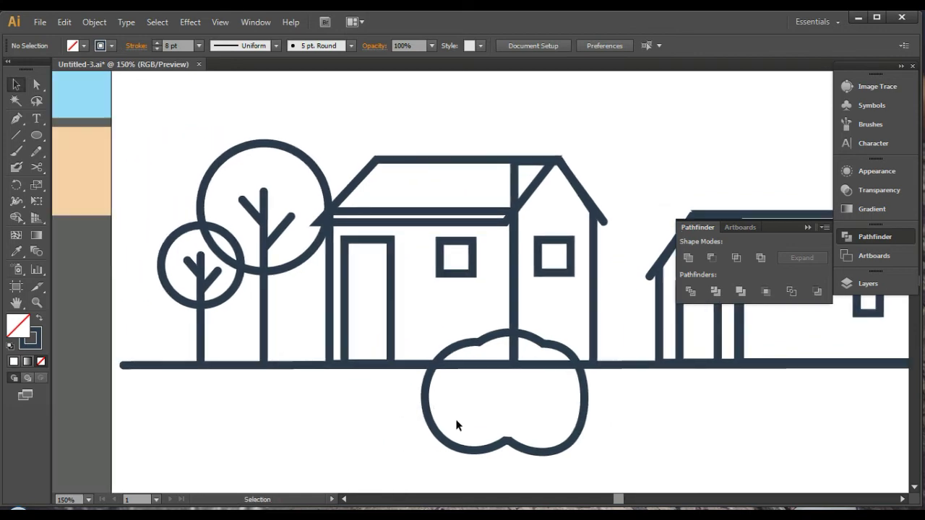
{"action": "left_click", "coordinate": [427, 410]}
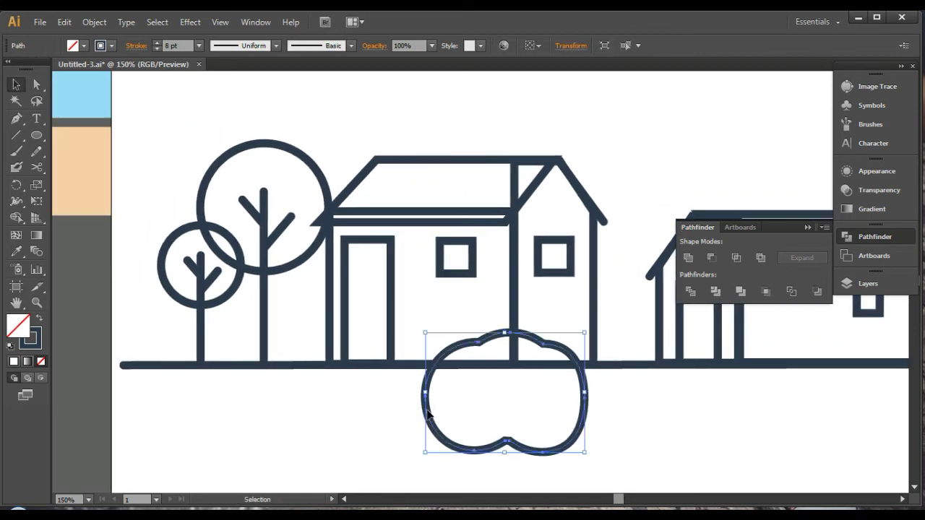
{"action": "left_click_drag", "start_coordinate": [428, 414], "coordinate": [257, 423]}
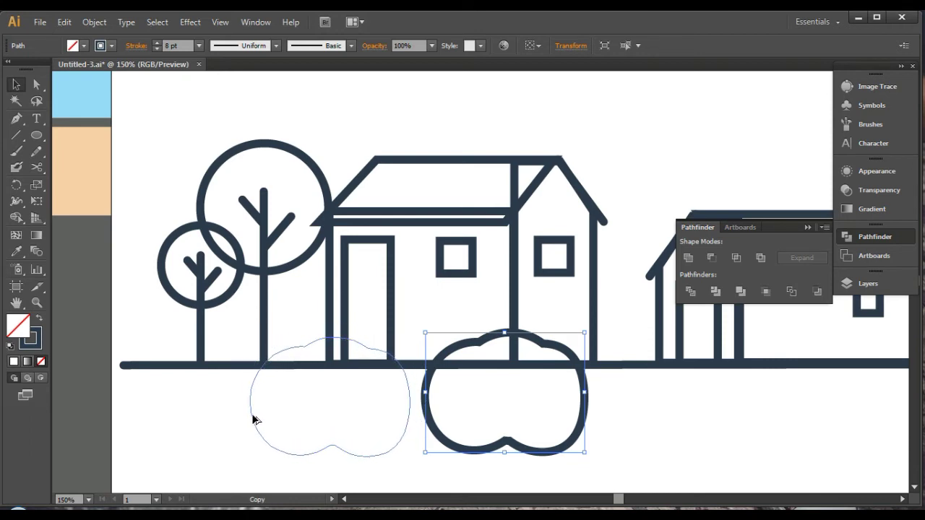
{"action": "left_click_drag", "start_coordinate": [256, 424], "coordinate": [254, 420]}
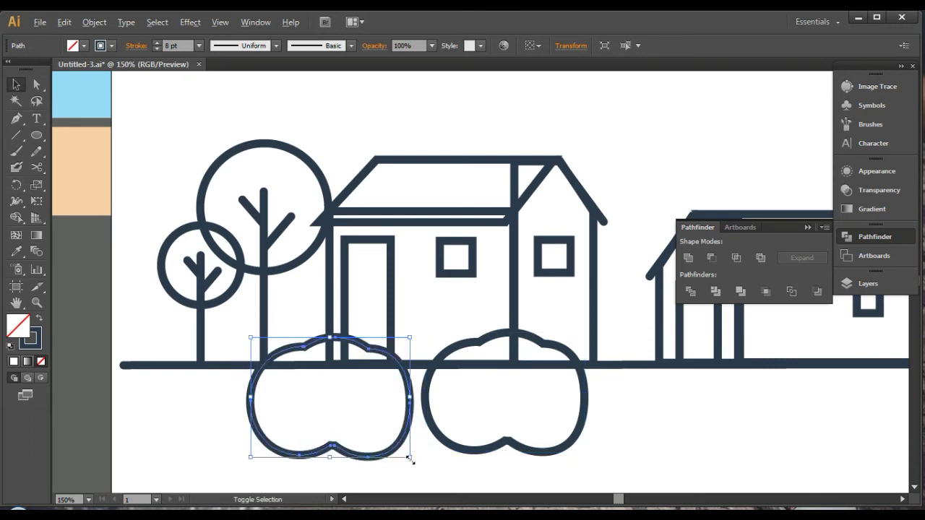
Shrink the copied bush, nudge it onto the ground line and give it an 8 pt stroke
{"action": "left_click_drag", "start_coordinate": [411, 457], "coordinate": [385, 448]}
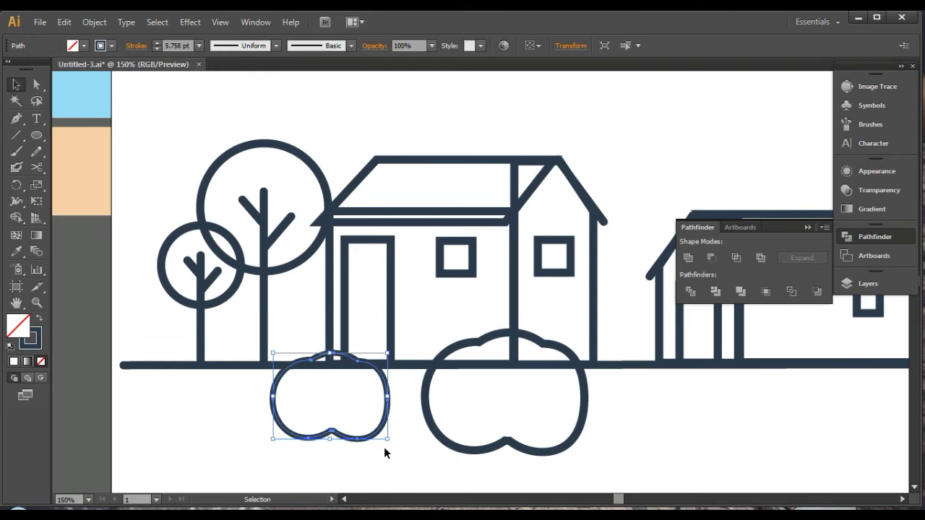
{"action": "key", "text": "Up"}
{"action": "key", "text": "Up"}
{"action": "key", "text": "Up"}
{"action": "key", "text": "Up"}
{"action": "key", "text": "Up"}
{"action": "key", "text": "Up"}
{"action": "key", "text": "Up"}
{"action": "key", "text": "Left"}
{"action": "key", "text": "Left"}
{"action": "key", "text": "Left"}
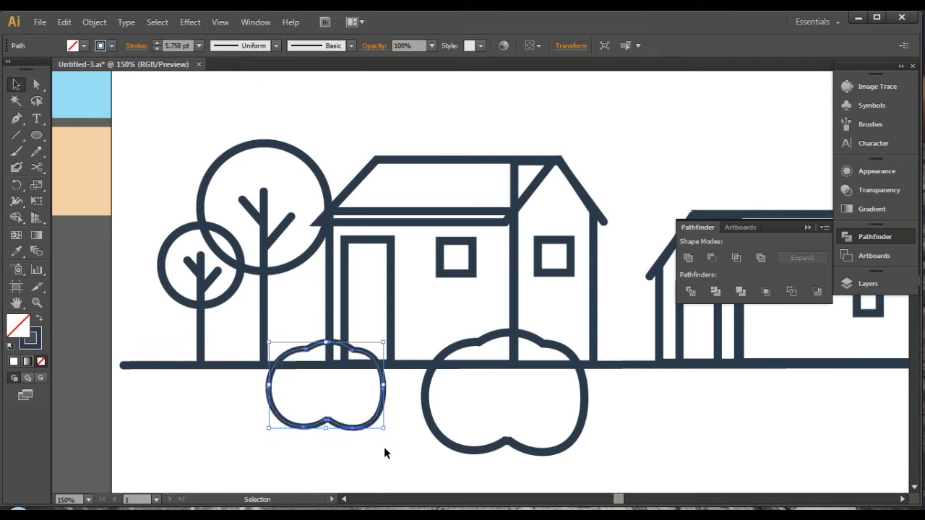
{"action": "key", "text": "Left"}
{"action": "key", "text": "Left"}
{"action": "key", "text": "Left"}
{"action": "key", "text": "Up"}
{"action": "key", "text": "Up"}
{"action": "key", "text": "Up"}
{"action": "key", "text": "Down"}
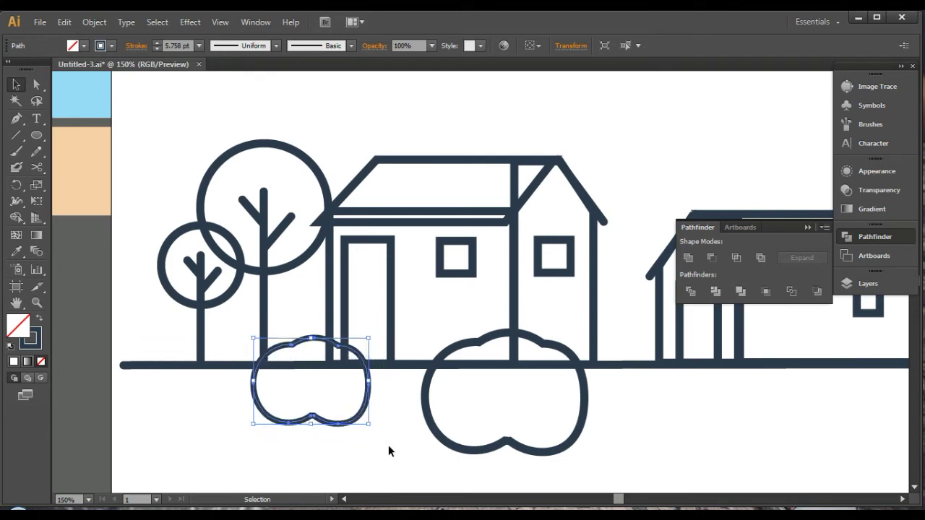
{"action": "key", "text": "Down"}
{"action": "key", "text": "Down"}
{"action": "key", "text": "space"}
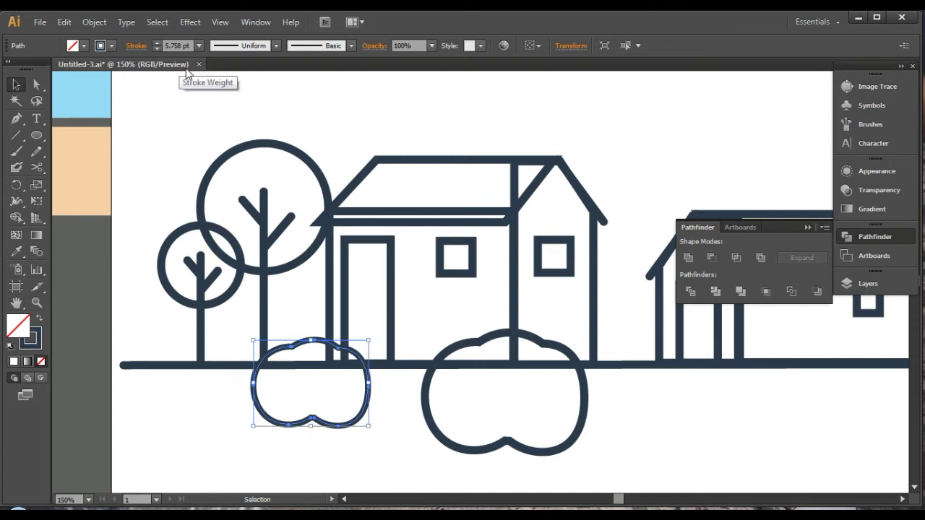
{"action": "left_click", "coordinate": [173, 45]}
{"action": "key", "text": "Up"}
{"action": "key", "text": "Up"}
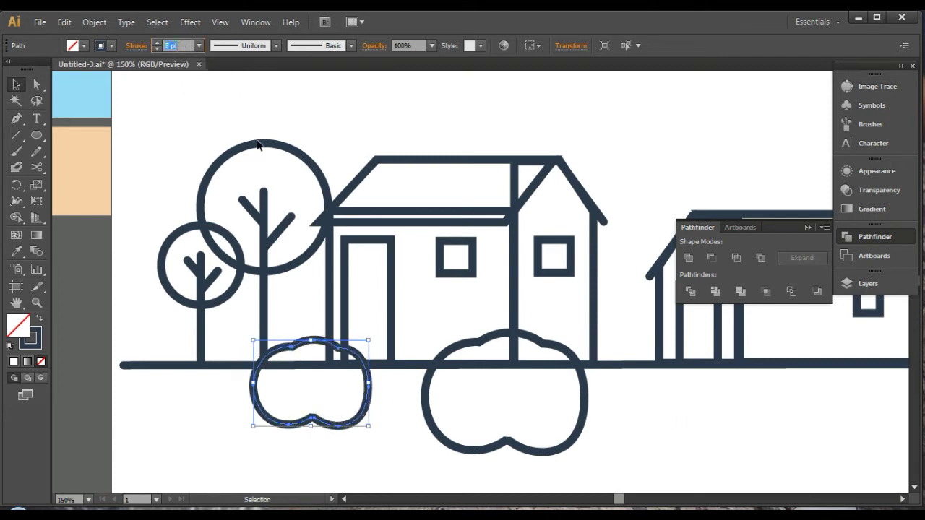
Place a full-size bush copy under the right-hand trees, then fit the artboard in view
{"action": "left_click_drag", "start_coordinate": [500, 415], "coordinate": [321, 390]}
{"action": "left_click", "coordinate": [633, 422]}
{"action": "key", "text": "space"}
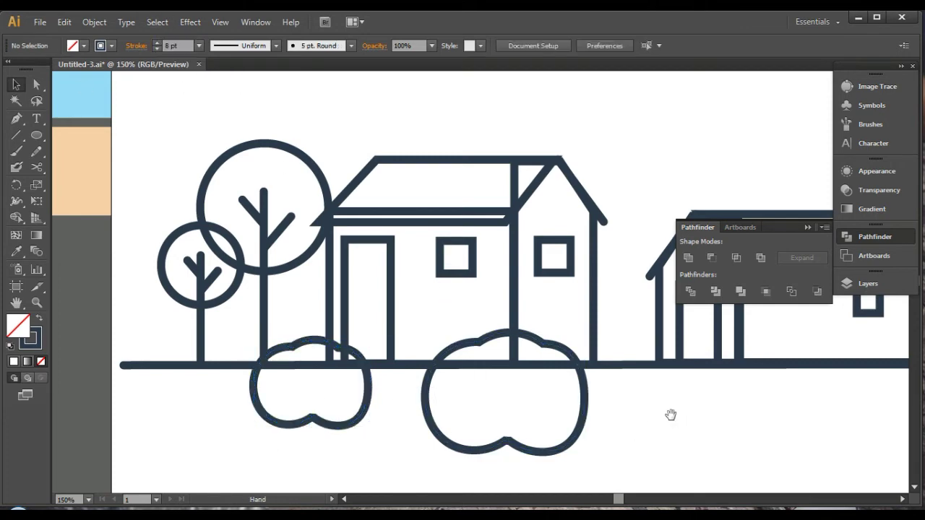
{"action": "left_click_drag", "start_coordinate": [669, 412], "coordinate": [588, 398]}
{"action": "left_click_drag", "start_coordinate": [646, 396], "coordinate": [436, 392]}
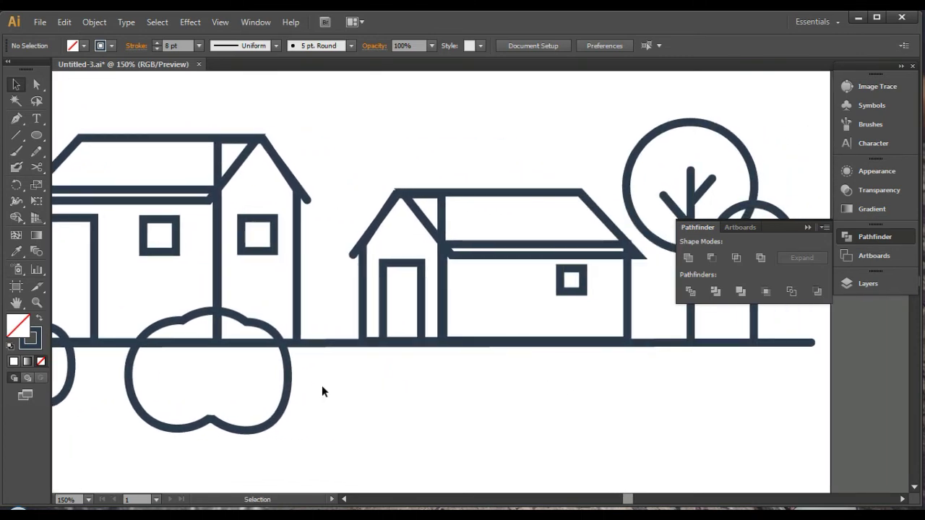
{"action": "mouse_move", "coordinate": [330, 401]}
{"action": "left_mouse_down"}
{"action": "mouse_move", "coordinate": [252, 381]}
{"action": "mouse_move", "coordinate": [707, 411]}
{"action": "left_mouse_up"}
{"action": "left_click", "coordinate": [747, 434]}
{"action": "key", "text": "ctrl+0"}
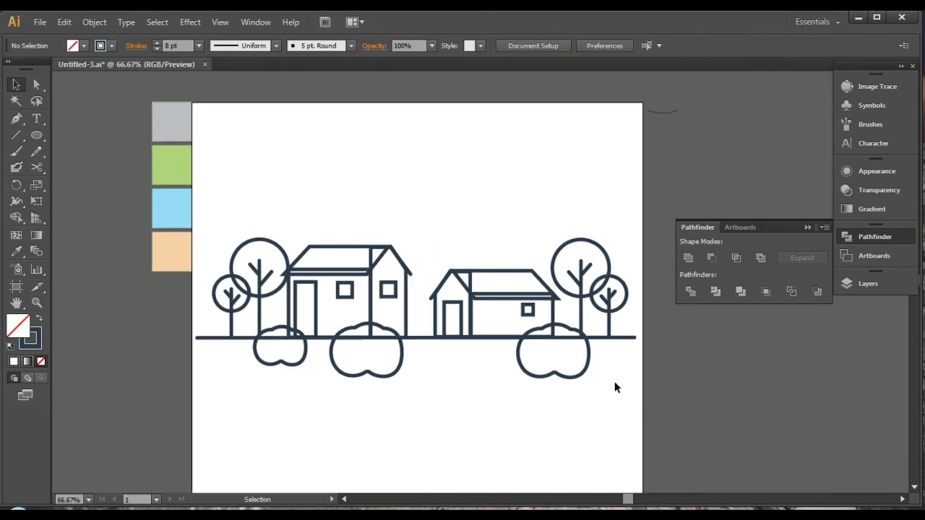
Divide the three bushes along the ground line with Shape Builder
{"action": "left_click_drag", "start_coordinate": [614, 382], "coordinate": [182, 358]}
{"action": "left_click", "coordinate": [205, 337], "text": "shift"}
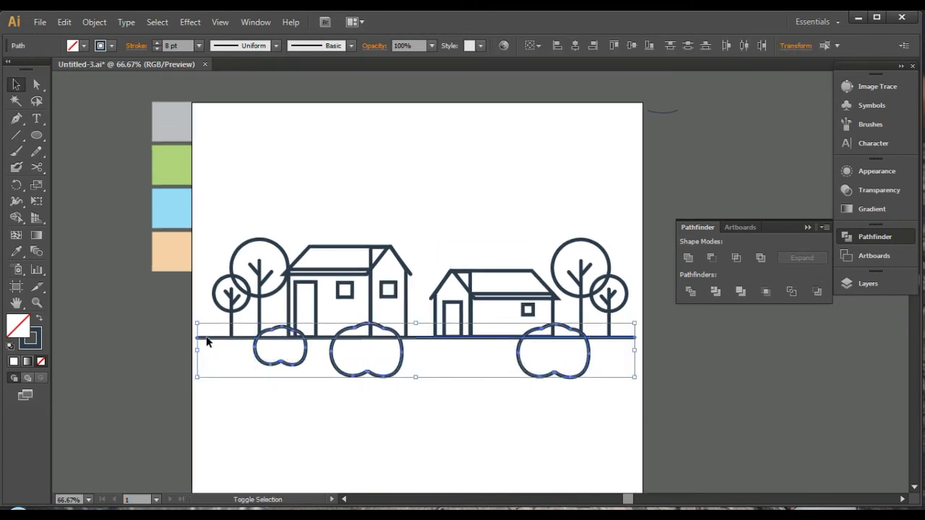
{"action": "left_click", "coordinate": [16, 217]}
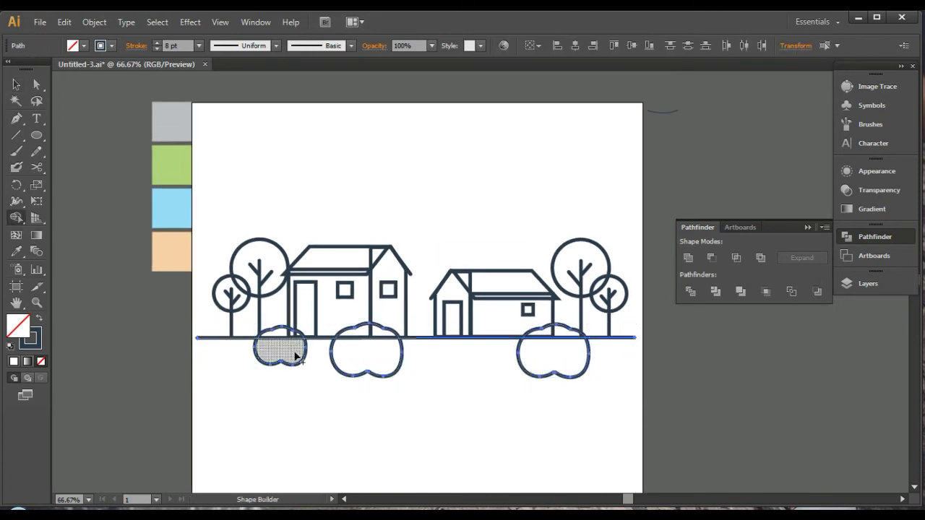
{"action": "left_click", "coordinate": [566, 363]}
Delete the bush pieces lying below the ground line
{"action": "key", "text": "v"}
{"action": "left_click", "coordinate": [631, 395]}
{"action": "left_click_drag", "start_coordinate": [615, 392], "coordinate": [314, 359]}
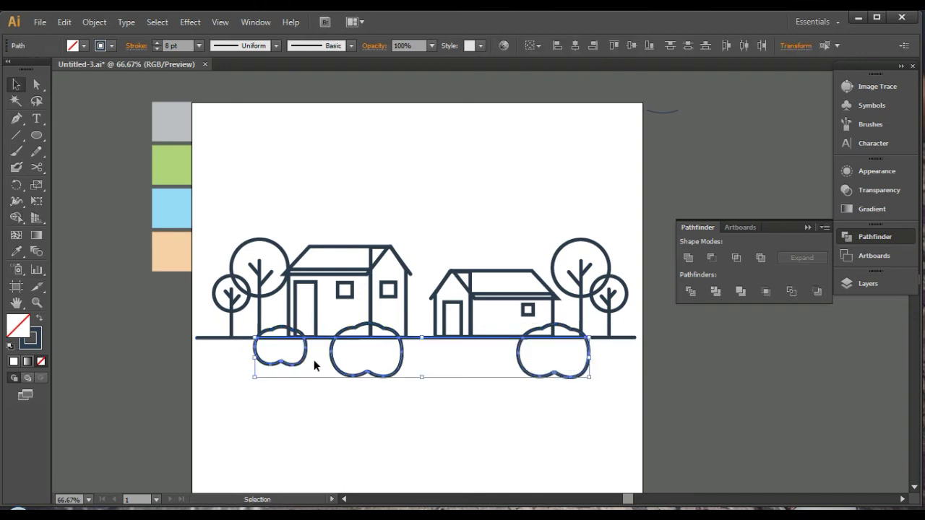
{"action": "key", "text": "Delete"}
{"action": "scroll", "coordinate": [412, 388], "scroll_direction": "up", "scroll_amount": 1}
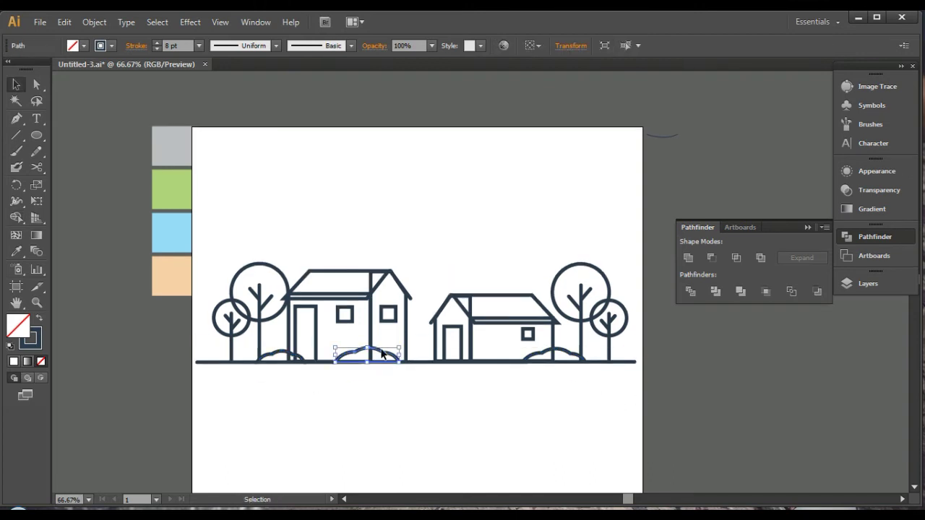
{"action": "scroll", "coordinate": [435, 408], "scroll_direction": "up", "scroll_amount": 1}
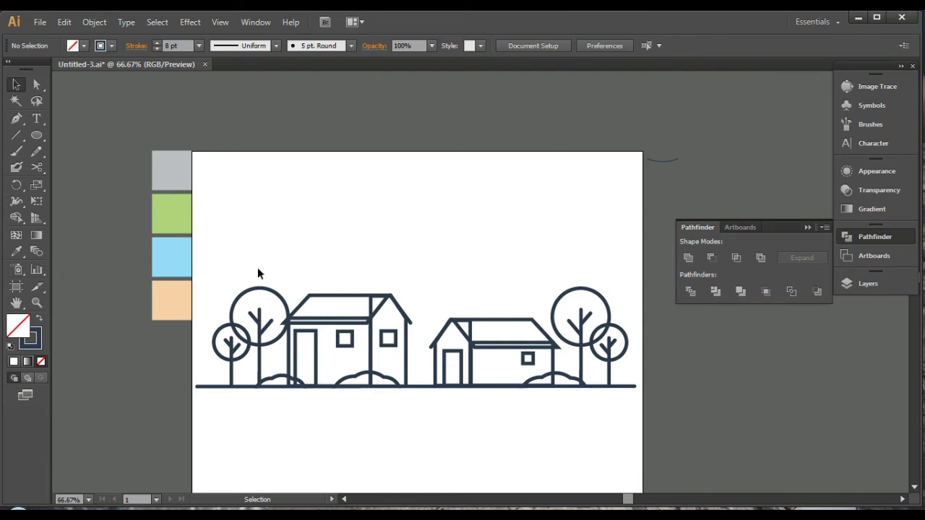
{"action": "scroll", "coordinate": [391, 259], "scroll_direction": "down", "scroll_amount": 1}
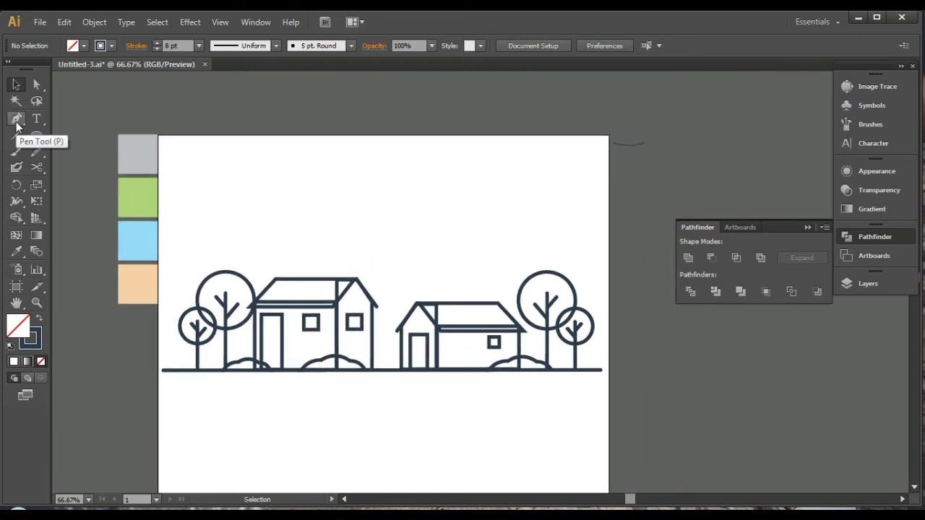
Draw a small circle in the upper-left sky and Alt-drag an overlapping copy of it
{"action": "left_click", "coordinate": [36, 135]}
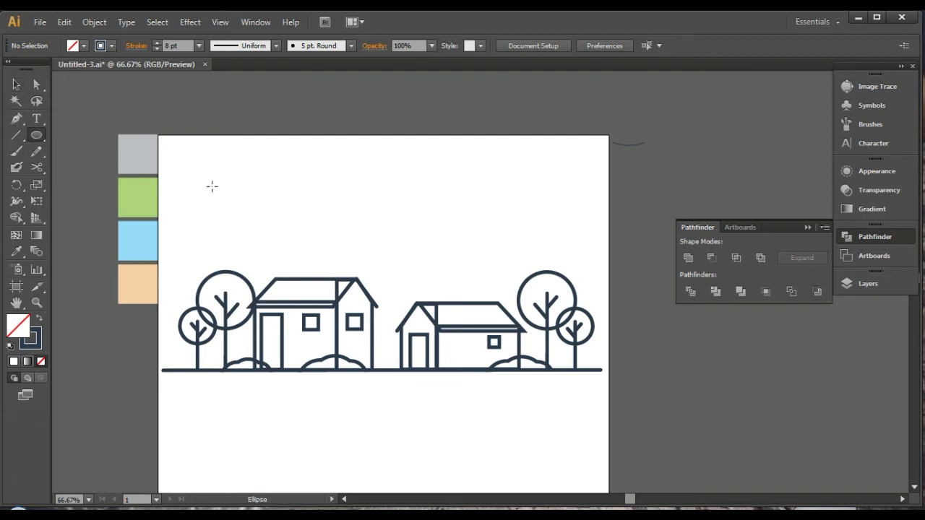
{"action": "left_click_drag", "start_coordinate": [260, 201], "coordinate": [277, 221]}
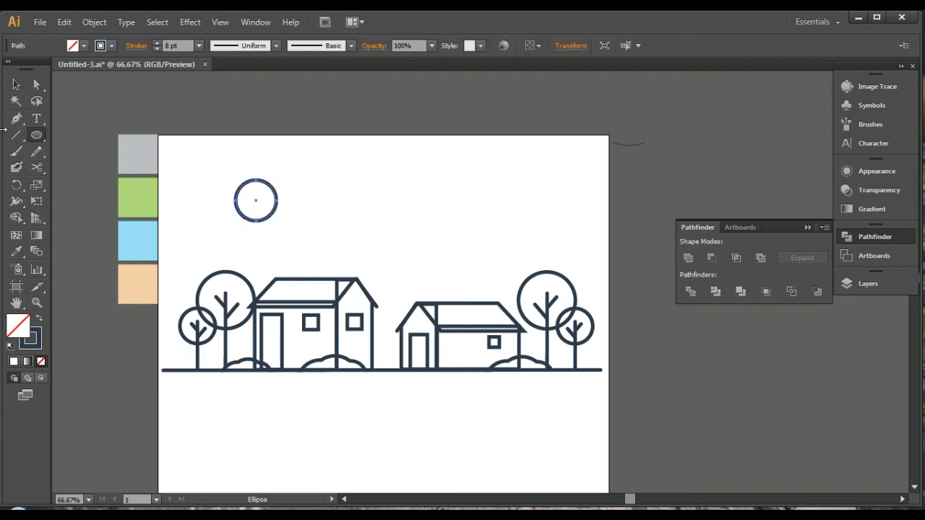
{"action": "left_click", "coordinate": [18, 86]}
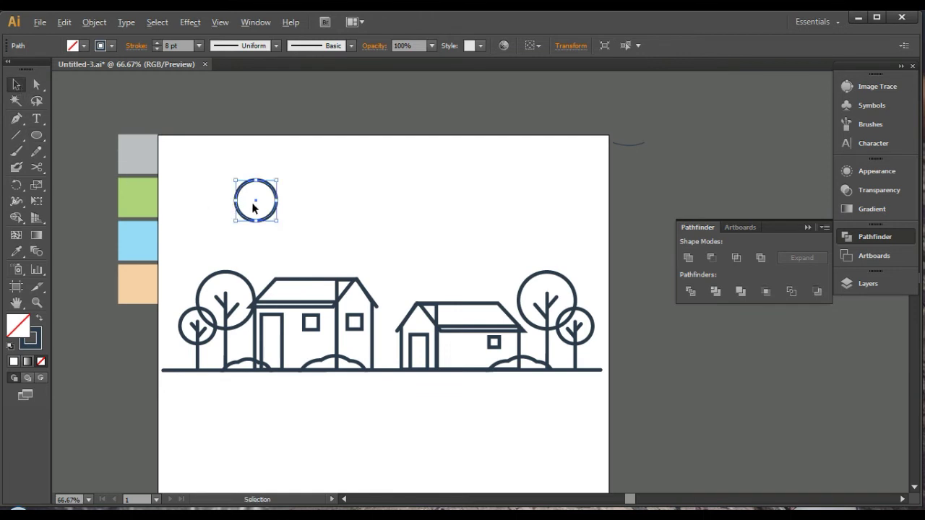
{"action": "mouse_move", "coordinate": [257, 206]}
{"action": "left_mouse_down"}
{"action": "mouse_move", "coordinate": [239, 221]}
{"action": "mouse_move", "coordinate": [281, 220]}
{"action": "left_mouse_up"}
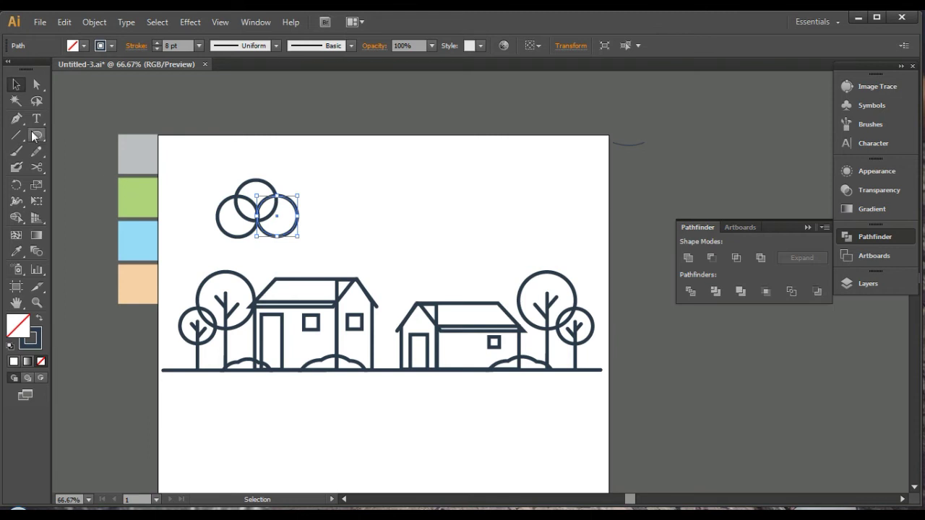
Cut the circles at their intersections and delete the left circle's lower arc
{"action": "left_click", "coordinate": [36, 167]}
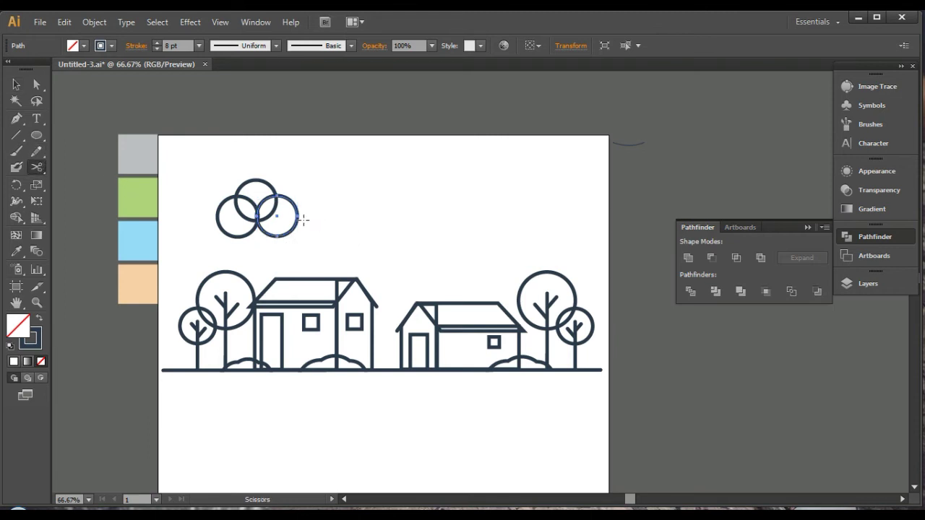
{"action": "left_click", "coordinate": [301, 220]}
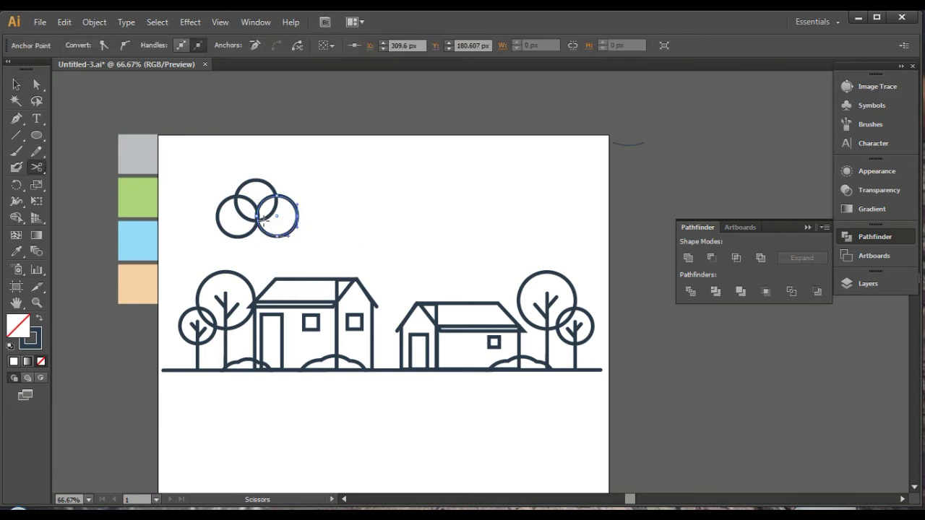
{"action": "left_click", "coordinate": [218, 217]}
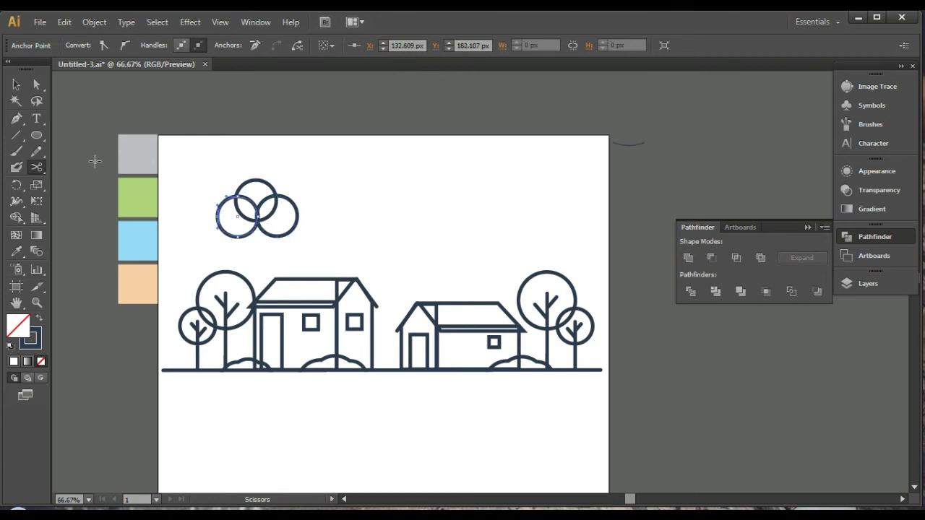
{"action": "left_click", "coordinate": [258, 214]}
{"action": "left_click", "coordinate": [260, 219]}
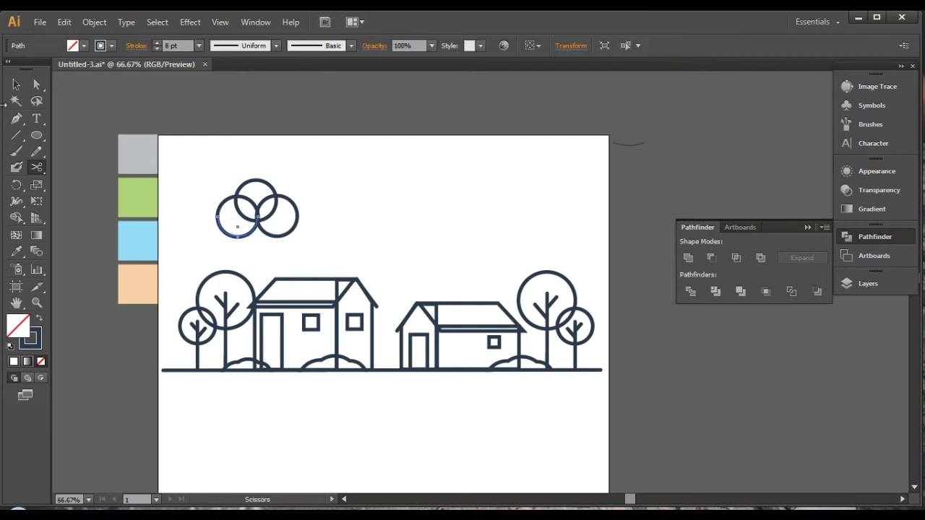
{"action": "left_click", "coordinate": [17, 84]}
{"action": "key", "text": "Delete"}
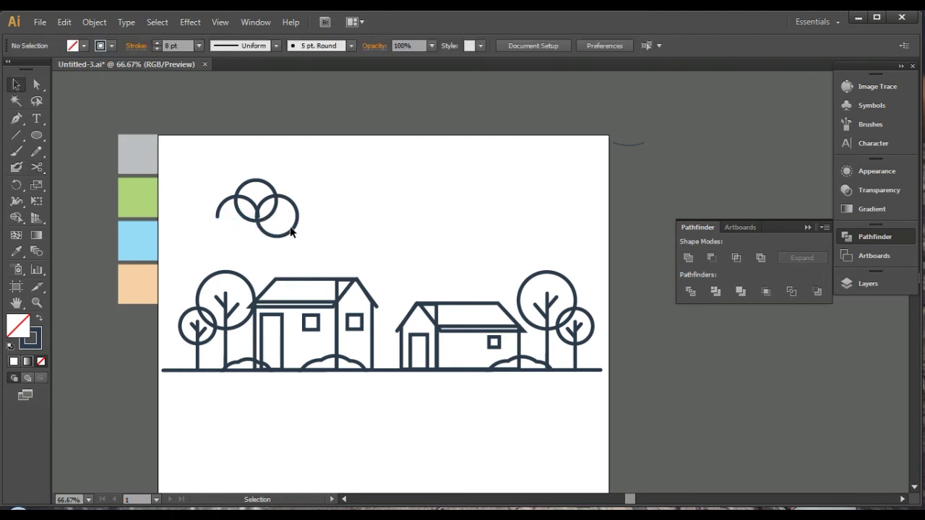
Cut the right circle at its left intersection and delete its lower arc
{"action": "left_click", "coordinate": [293, 233]}
{"action": "left_click", "coordinate": [36, 167]}
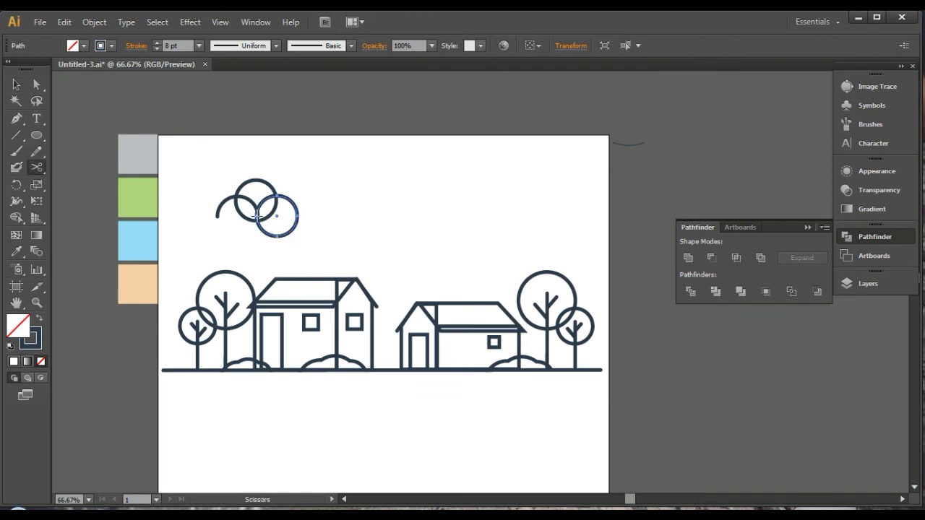
{"action": "left_click", "coordinate": [256, 214]}
{"action": "left_click", "coordinate": [16, 84]}
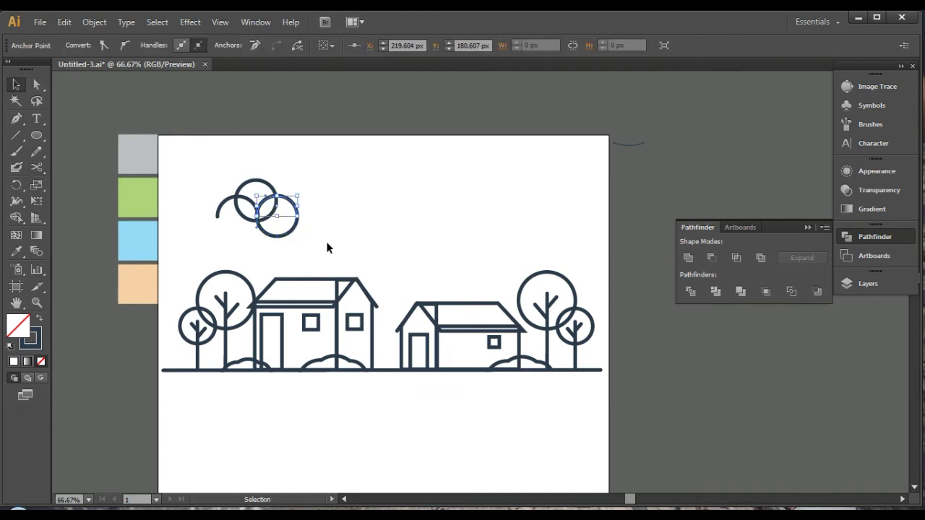
{"action": "left_click", "coordinate": [276, 236]}
{"action": "key", "text": "Delete"}
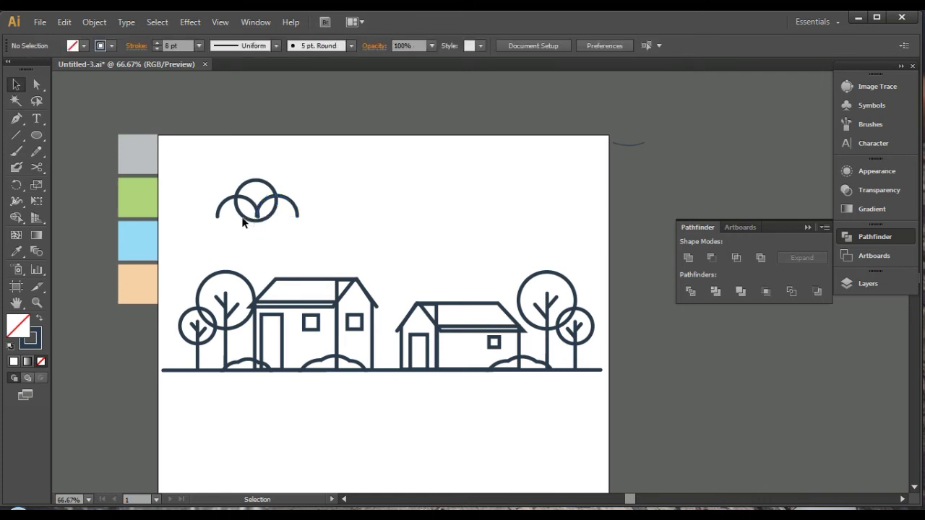
Cut the middle circle at both intersections and delete its lower arc
{"action": "left_click_drag", "start_coordinate": [248, 222], "coordinate": [250, 224]}
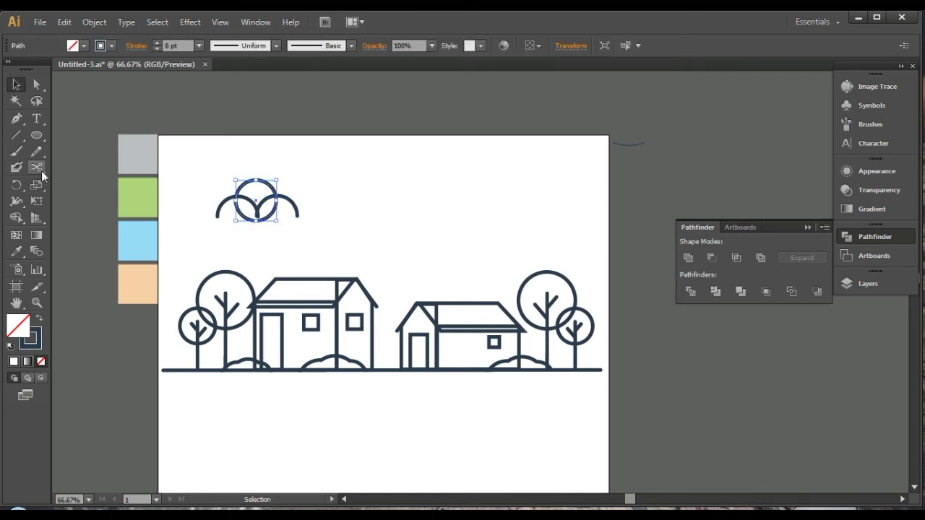
{"action": "left_click", "coordinate": [36, 167]}
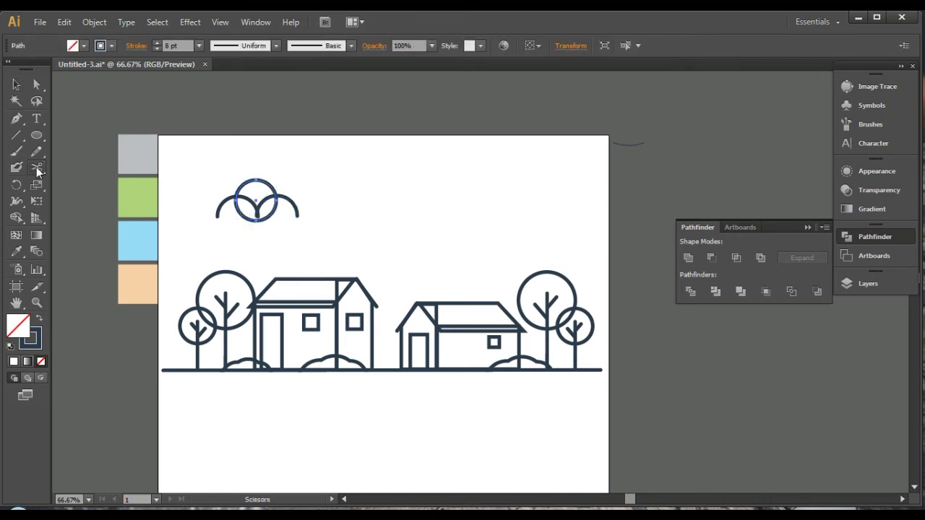
{"action": "left_click", "coordinate": [237, 196]}
{"action": "left_click", "coordinate": [276, 197]}
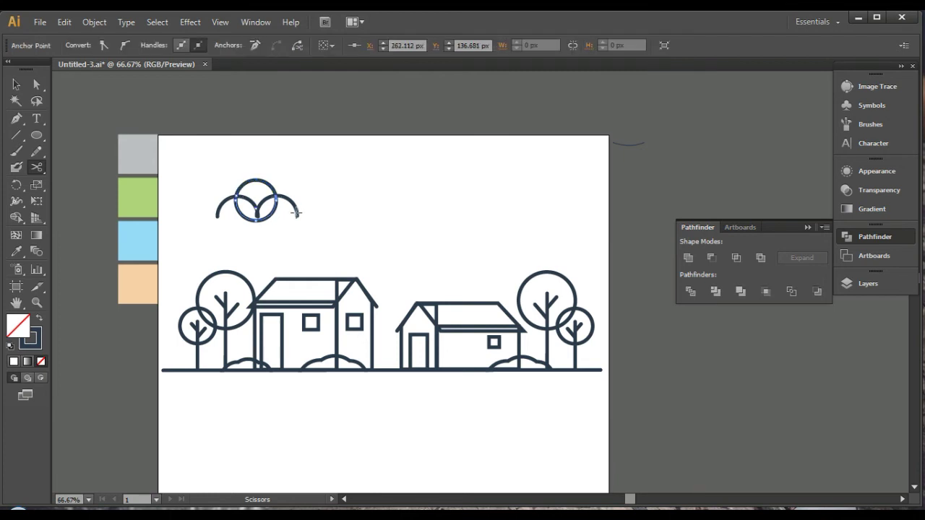
{"action": "key", "text": "Delete"}
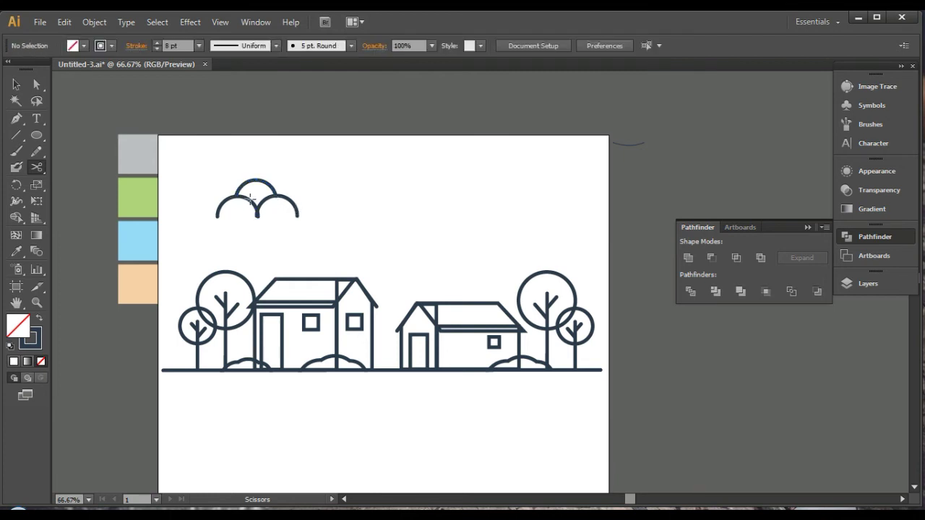
{"action": "left_click", "coordinate": [239, 195]}
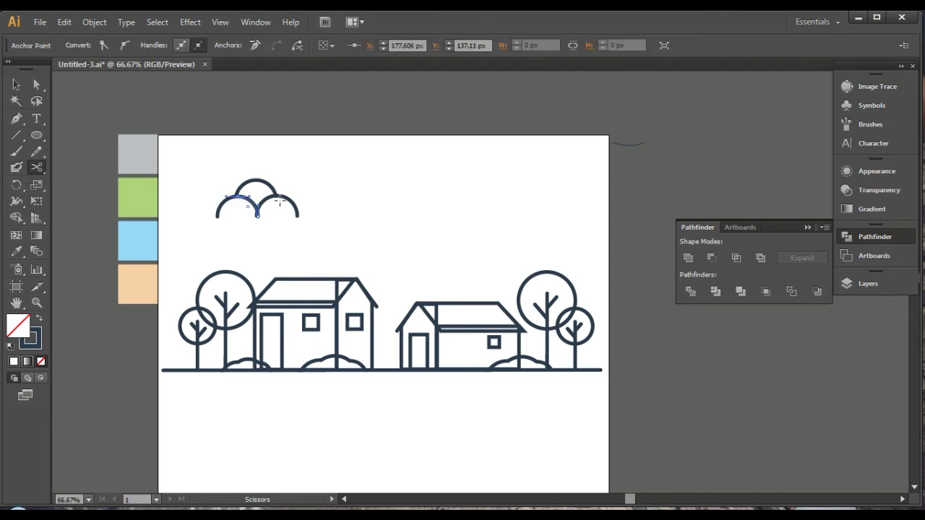
{"action": "left_click", "coordinate": [274, 195]}
Delete the small overlapping arc pieces inside the cloud
{"action": "key", "text": "v"}
{"action": "left_click", "coordinate": [246, 211]}
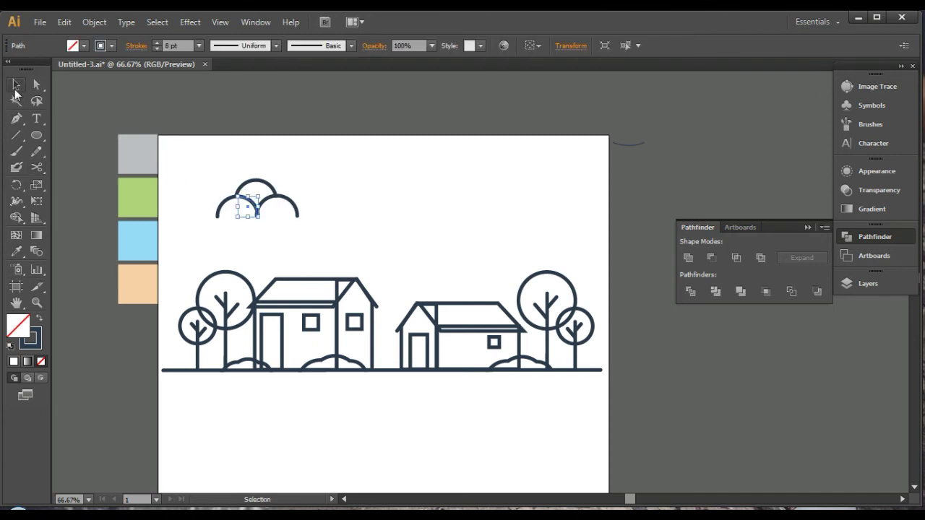
{"action": "key", "text": "Delete"}
{"action": "left_click", "coordinate": [248, 210]}
{"action": "key", "text": "Delete"}
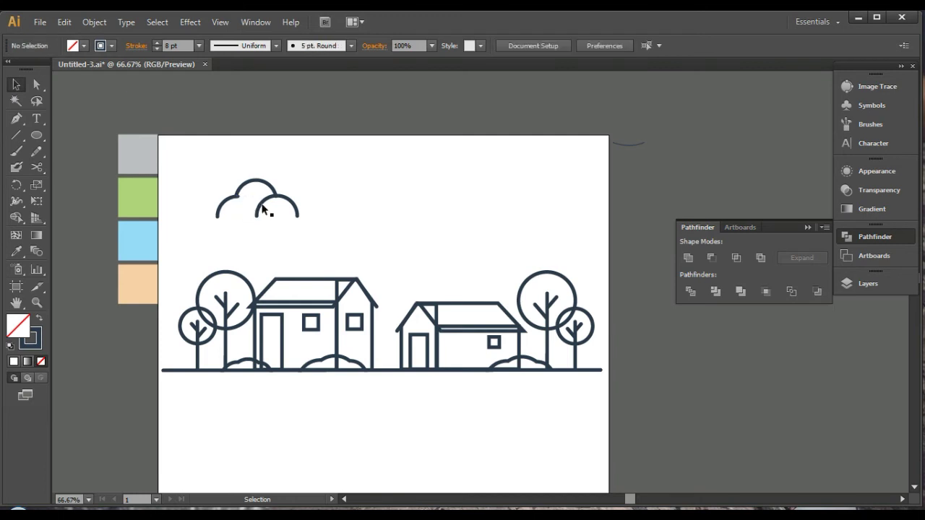
{"action": "left_click", "coordinate": [258, 209]}
Cut the remaining small right arc and delete its leftover piece inside the cloud
{"action": "key", "text": "p"}
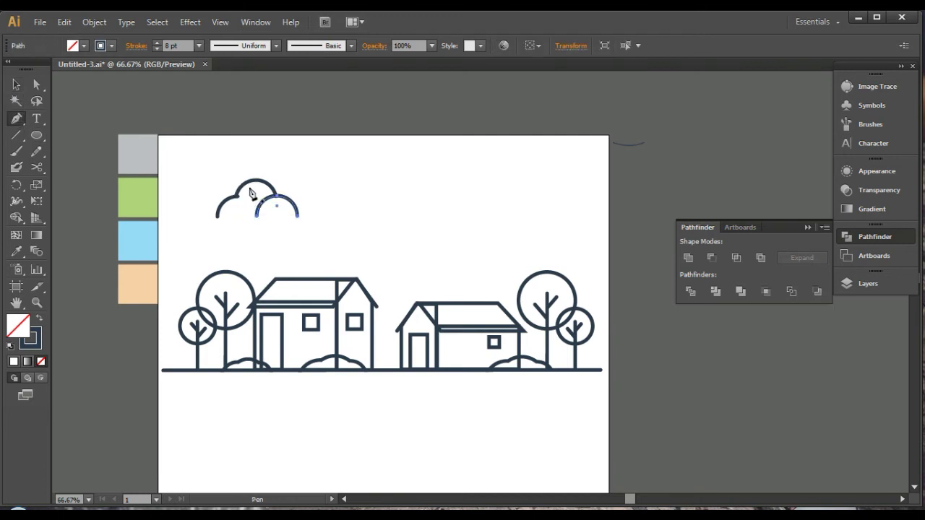
{"action": "left_click", "coordinate": [36, 167]}
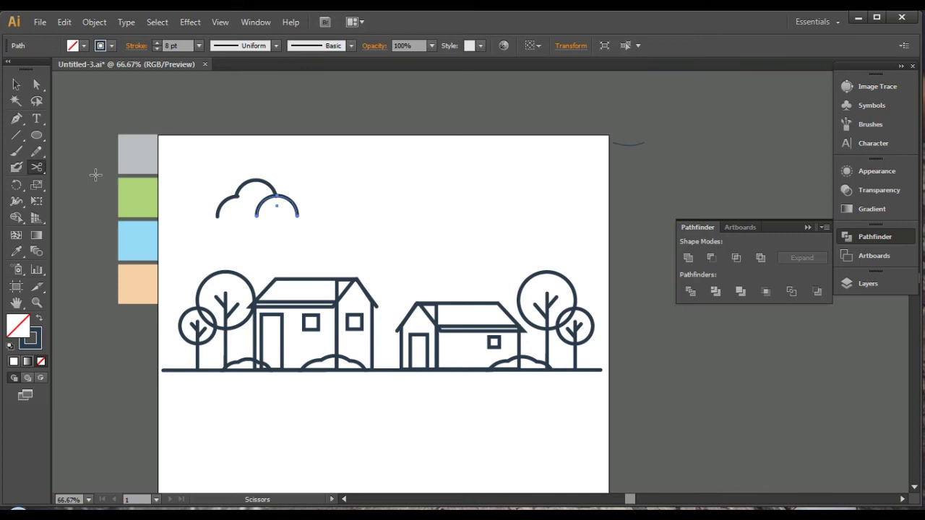
{"action": "left_click", "coordinate": [276, 195]}
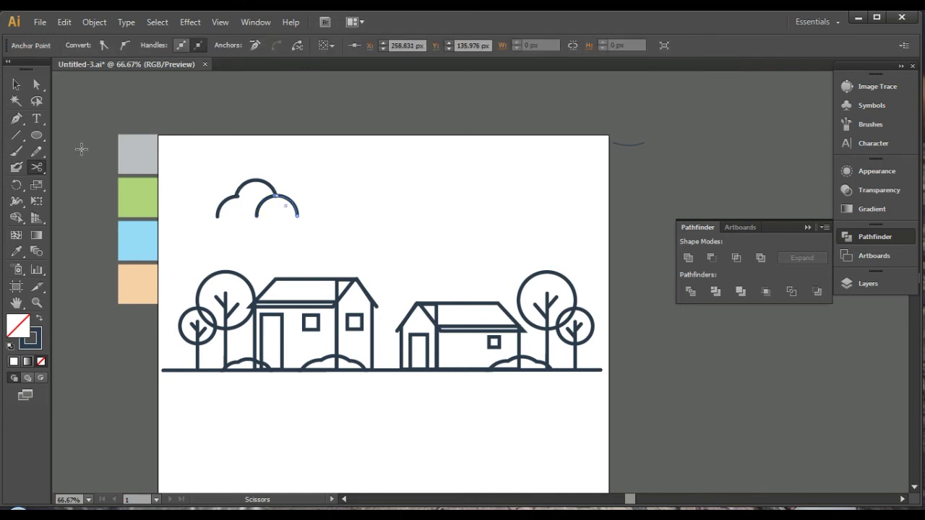
{"action": "key", "text": "v"}
{"action": "left_click", "coordinate": [257, 213]}
{"action": "key", "text": "Delete"}
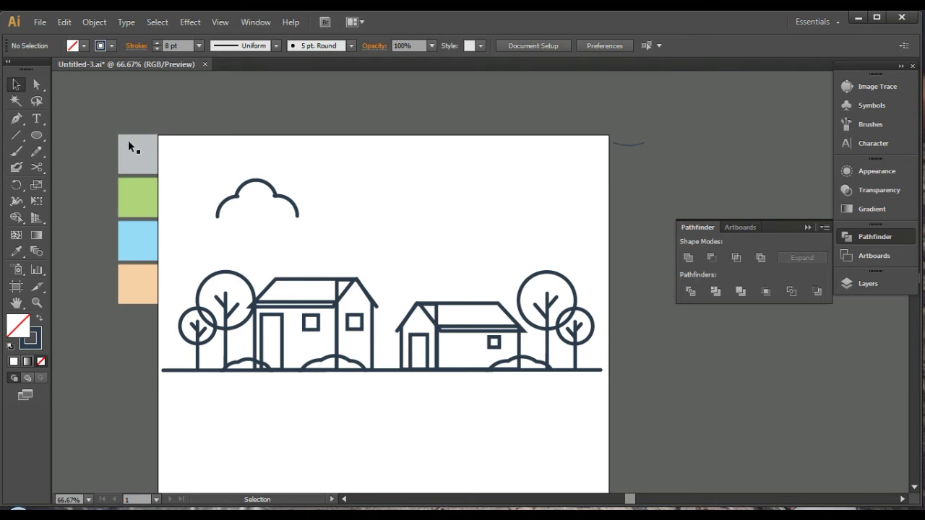
Inspect the cloud's end anchors and arcs with Direct Selection
{"action": "left_click", "coordinate": [36, 84]}
{"action": "left_click", "coordinate": [239, 199]}
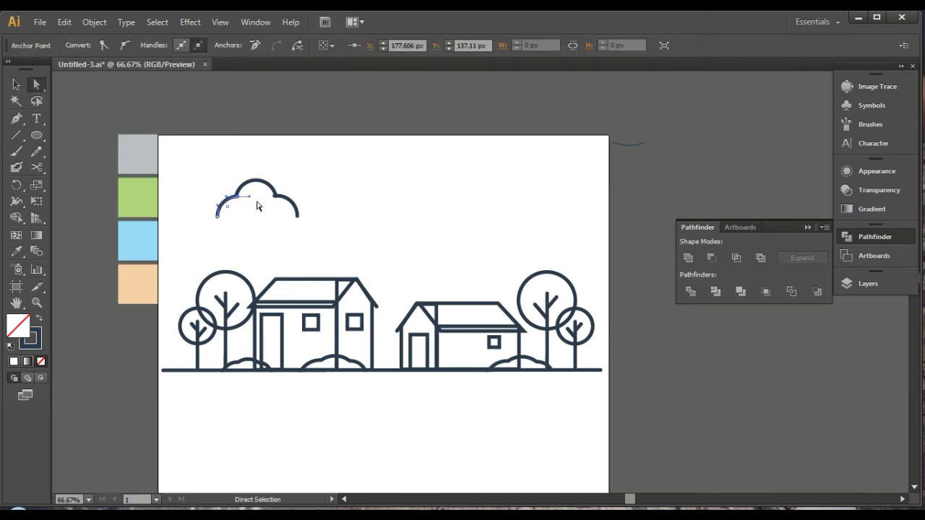
{"action": "left_click", "coordinate": [257, 202]}
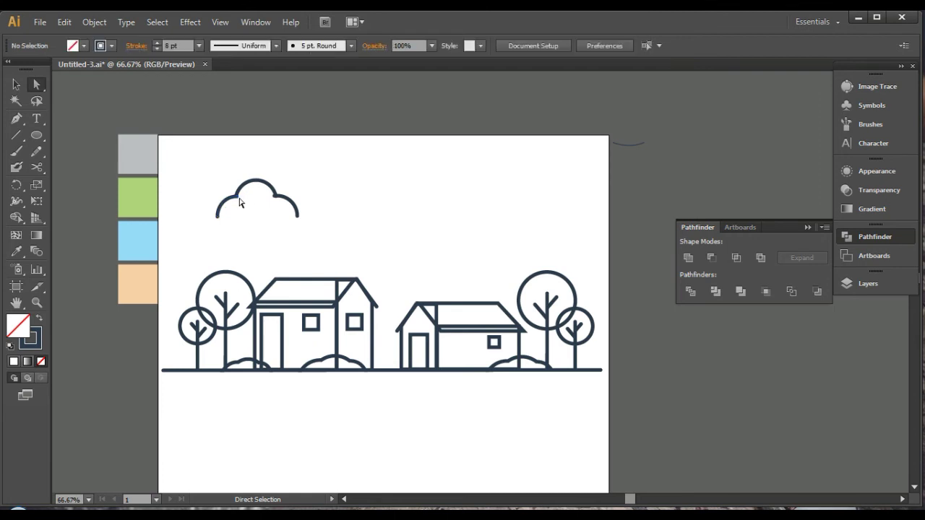
{"action": "left_click", "coordinate": [239, 204]}
{"action": "left_click", "coordinate": [271, 203]}
{"action": "left_click", "coordinate": [280, 199]}
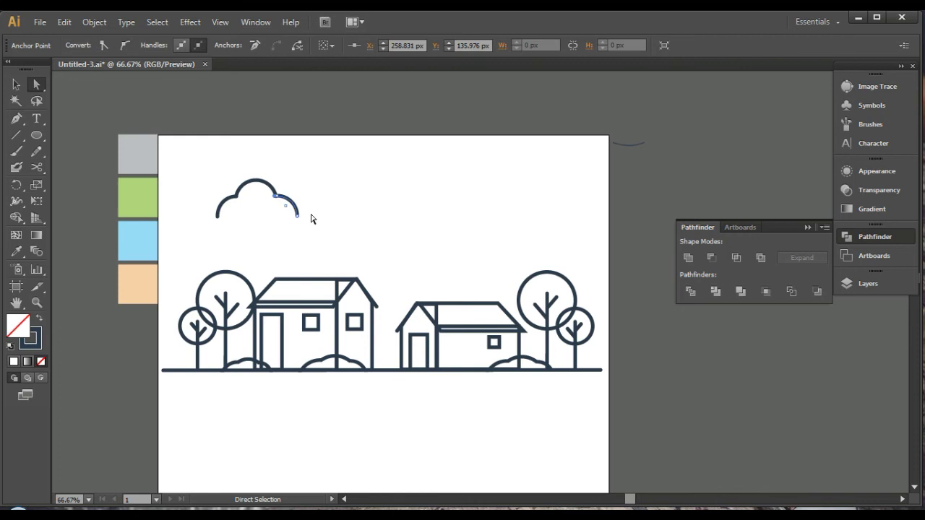
{"action": "left_click", "coordinate": [318, 142]}
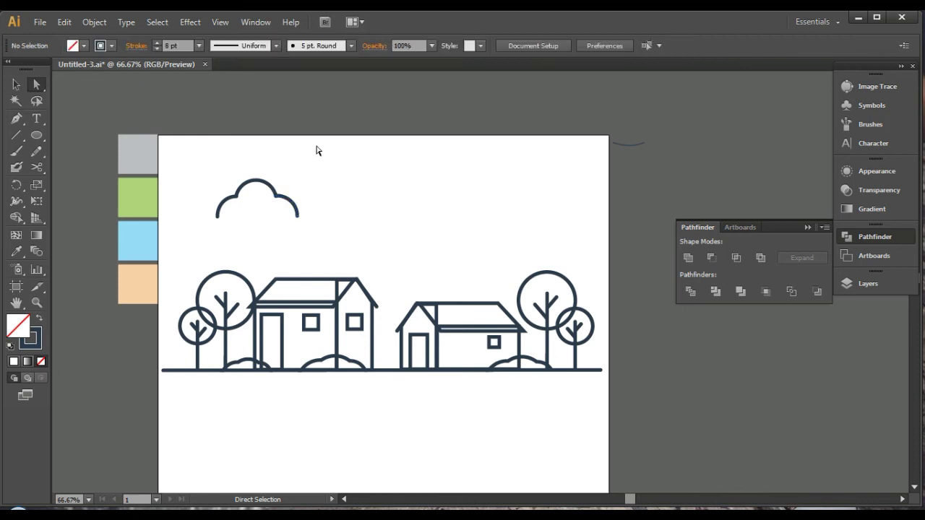
Draw flat base lines extending from the cloud's left and right ends
{"action": "left_click", "coordinate": [16, 120]}
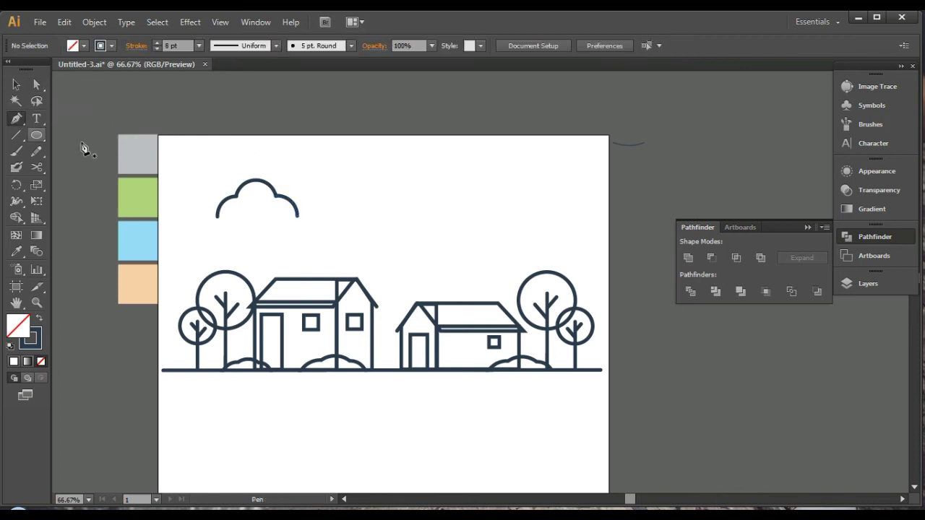
{"action": "left_click", "coordinate": [218, 218]}
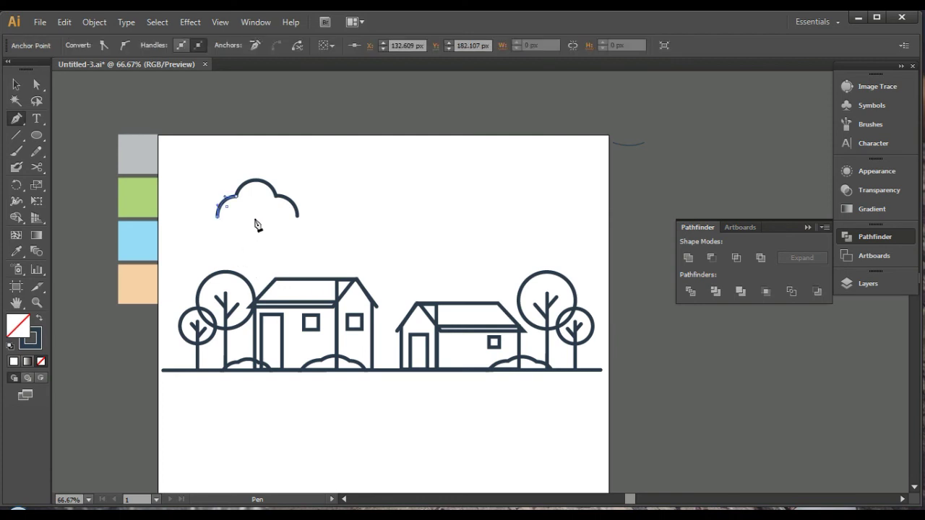
{"action": "left_click", "coordinate": [258, 217], "text": "shift"}
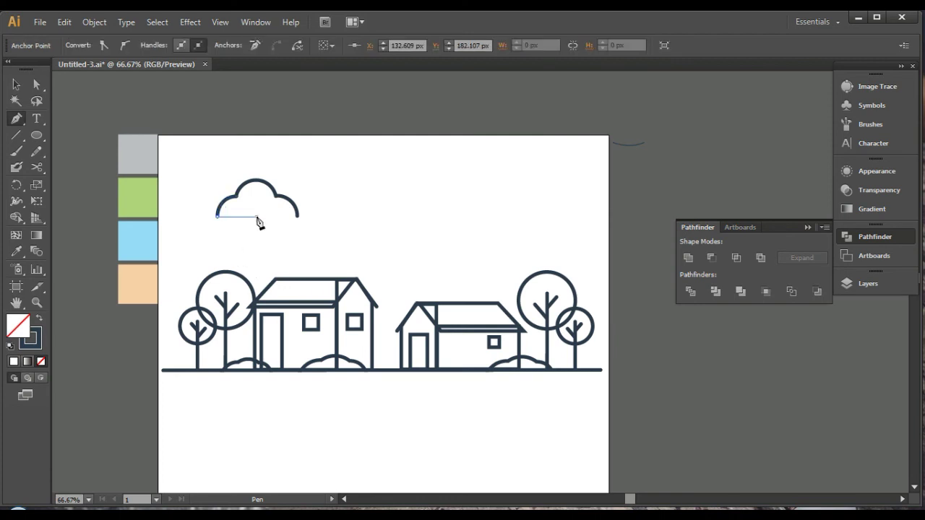
{"action": "left_click", "coordinate": [297, 216]}
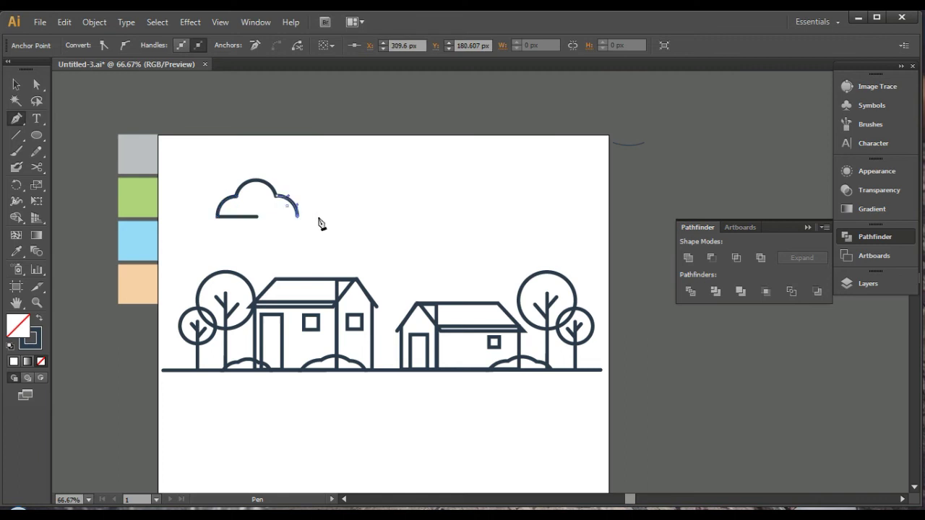
{"action": "left_click", "coordinate": [327, 216]}
{"action": "key", "text": "v"}
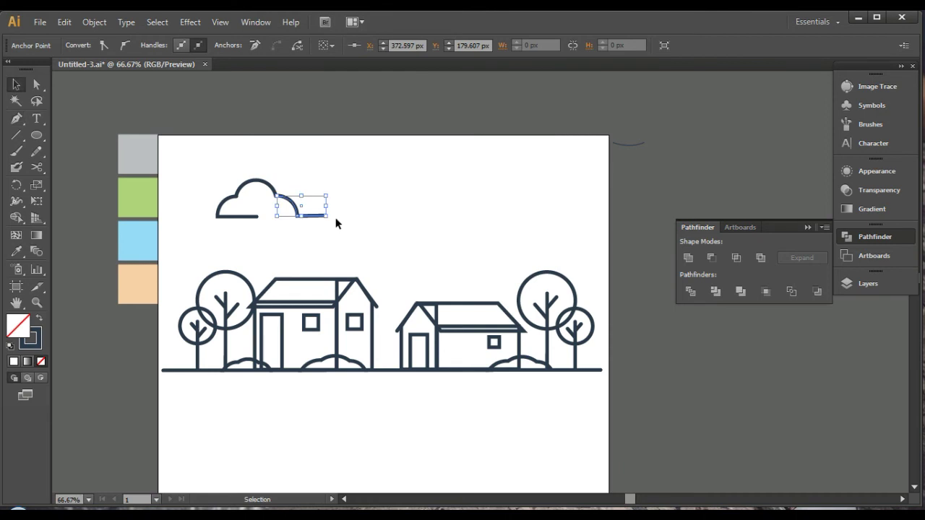
{"action": "left_click", "coordinate": [300, 231]}
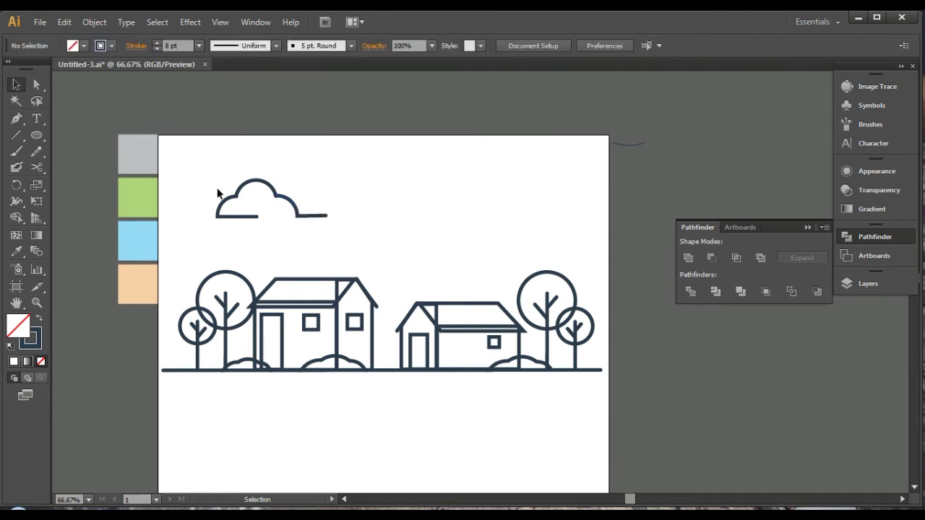
Draw a short line beneath the cloud and select the cloud with its underline
{"action": "key", "text": "a"}
{"action": "left_click_drag", "start_coordinate": [316, 204], "coordinate": [336, 230]}
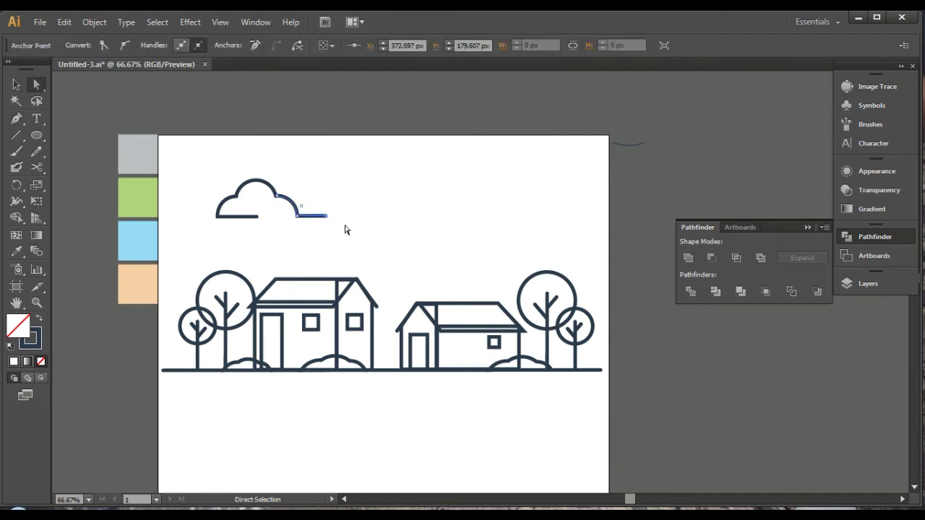
{"action": "left_click", "coordinate": [345, 229]}
{"action": "key", "text": "p"}
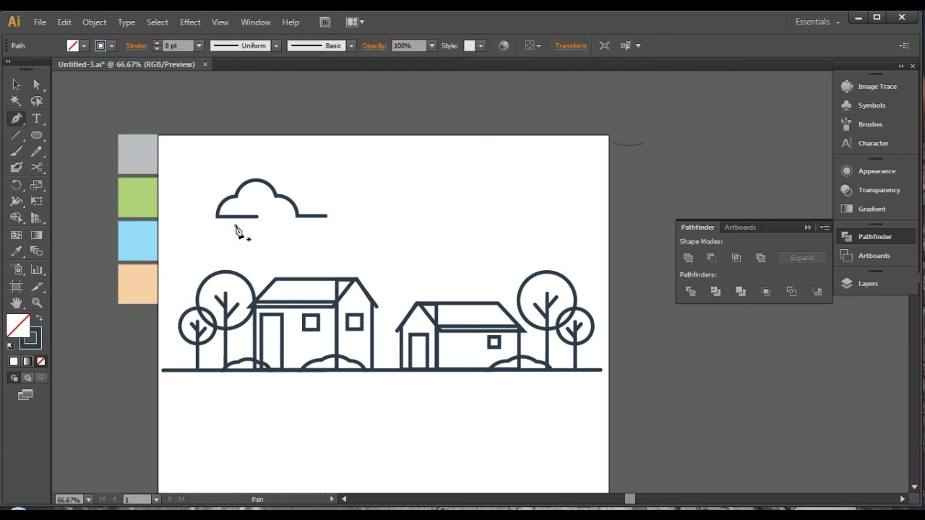
{"action": "left_click", "coordinate": [235, 226]}
{"action": "left_click", "coordinate": [285, 228]}
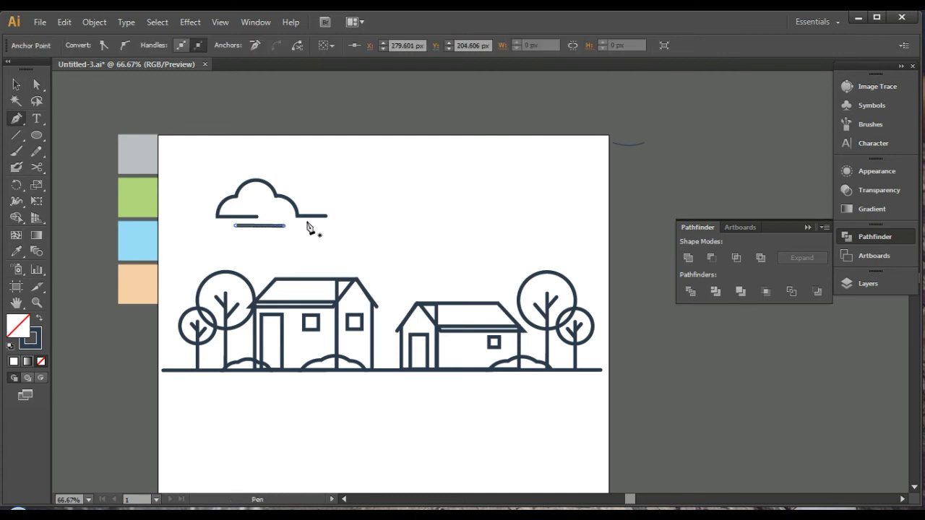
{"action": "left_click", "coordinate": [16, 84]}
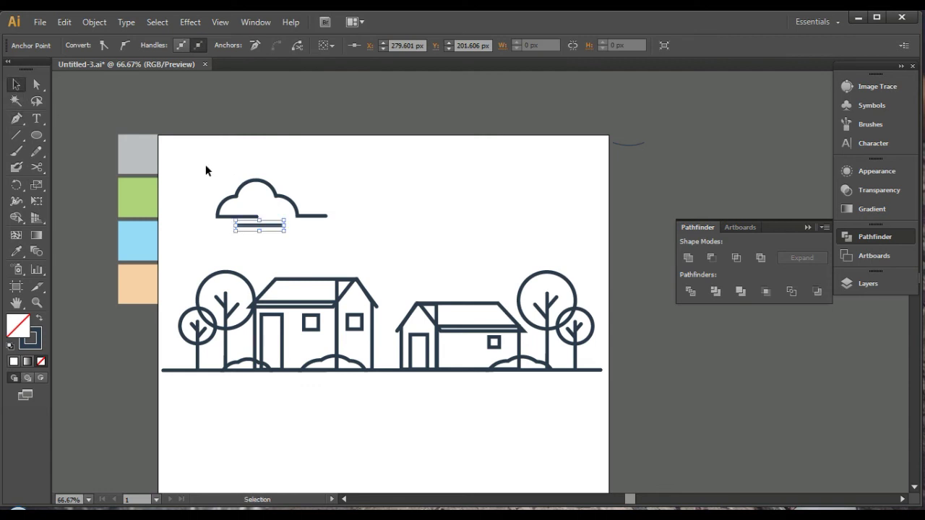
{"action": "mouse_move", "coordinate": [207, 165]}
{"action": "left_mouse_down"}
{"action": "mouse_move", "coordinate": [340, 233]}
{"action": "mouse_move", "coordinate": [308, 218]}
{"action": "mouse_move", "coordinate": [247, 224]}
{"action": "left_mouse_up"}
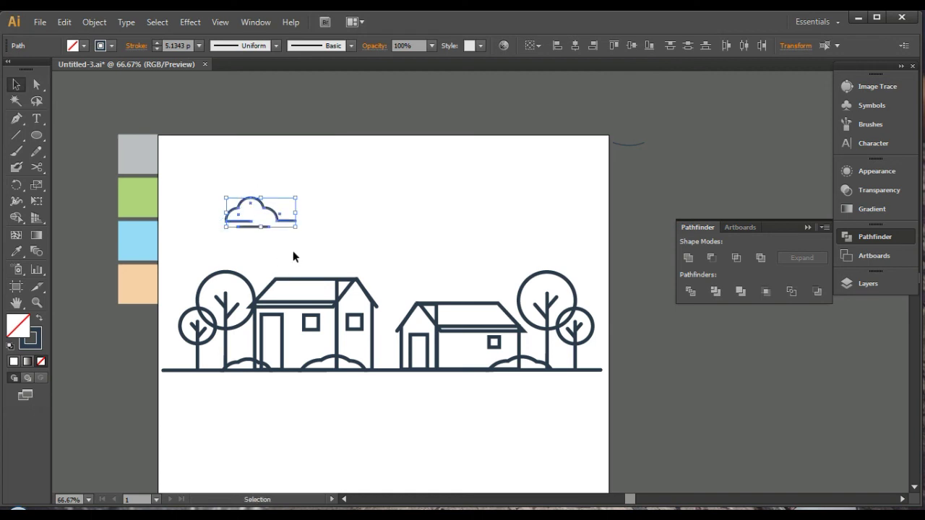
Set the cloud's stroke weight to 8 pt
{"action": "double_click", "coordinate": [177, 46]}
{"action": "type", "text": "8"}
{"action": "key", "text": "Return"}
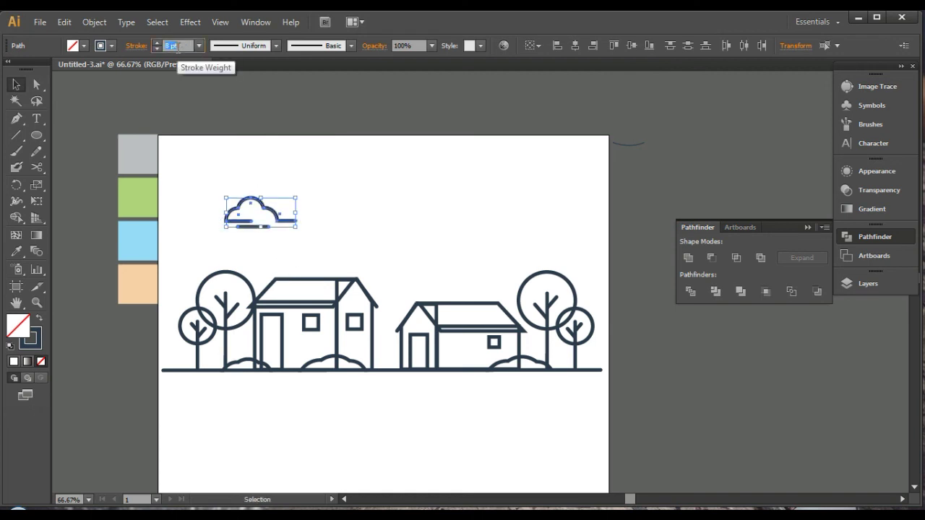
{"action": "left_click", "coordinate": [345, 162]}
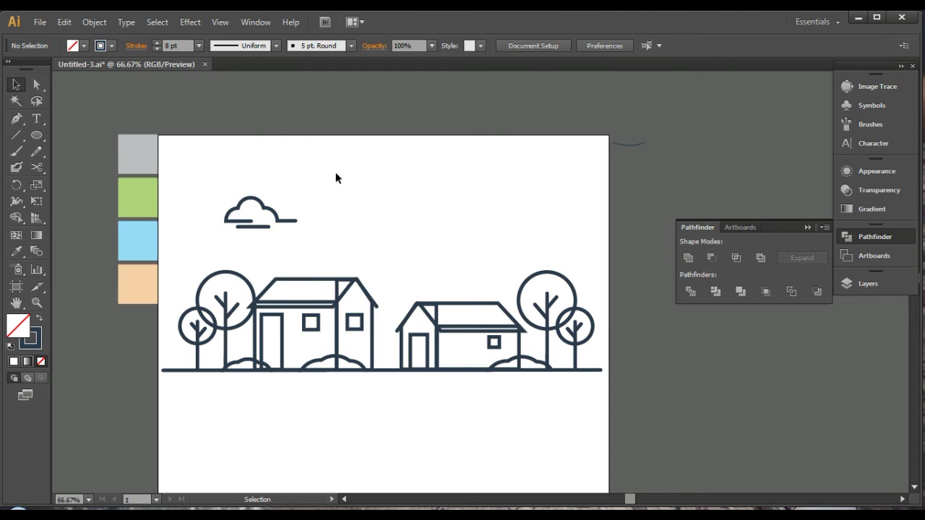
Duplicate the cloud lower right, above the second house
{"action": "mouse_move", "coordinate": [240, 178]}
{"action": "left_mouse_down"}
{"action": "mouse_move", "coordinate": [281, 223]}
{"action": "mouse_move", "coordinate": [491, 261]}
{"action": "left_mouse_up"}
{"action": "left_click", "coordinate": [207, 202]}
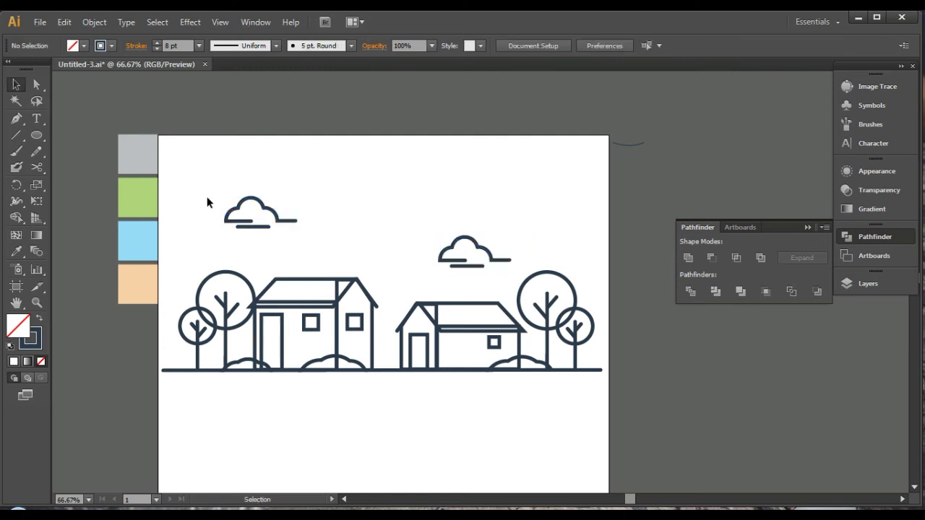
{"action": "left_click", "coordinate": [37, 137]}
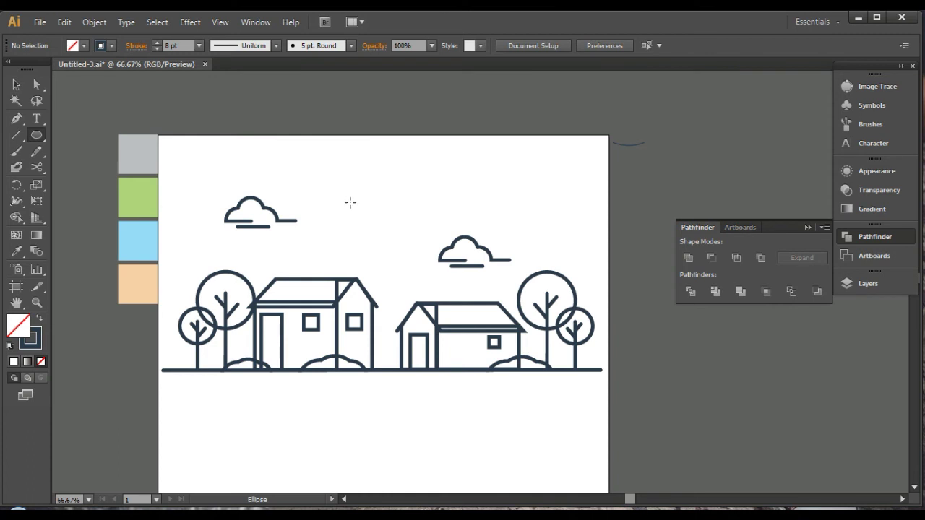
Draw a small circle sun between the clouds and fill it with the peach swatch via Eyedropper
{"action": "left_click_drag", "start_coordinate": [342, 193], "coordinate": [361, 210]}
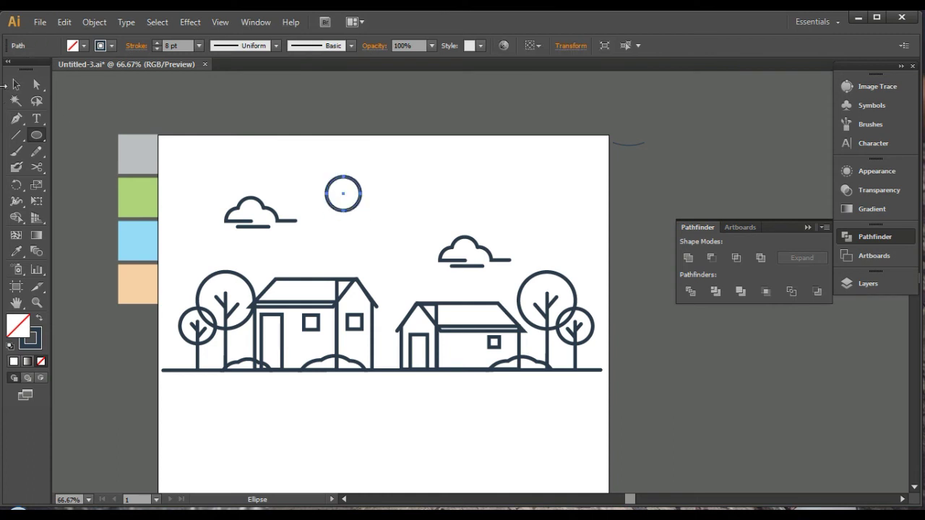
{"action": "key", "text": "v"}
{"action": "left_click", "coordinate": [361, 150]}
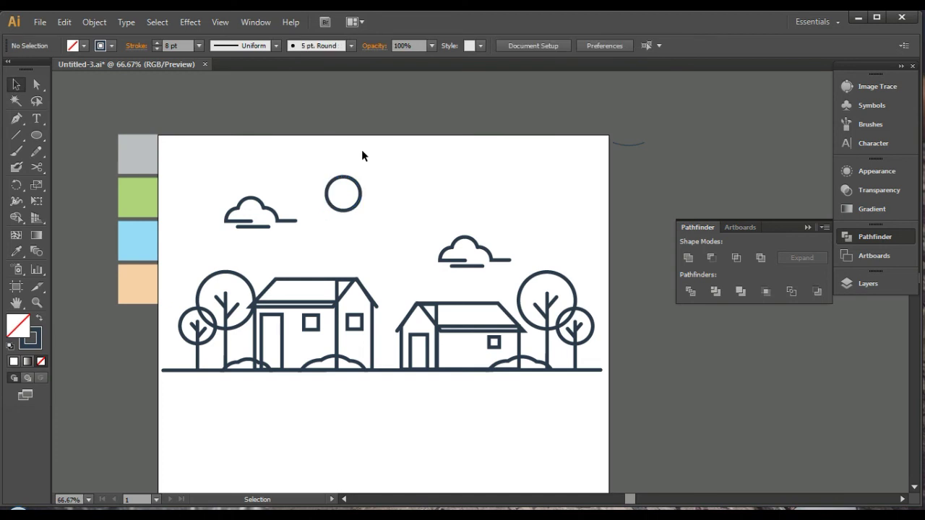
{"action": "key", "text": "a"}
{"action": "left_click", "coordinate": [359, 186]}
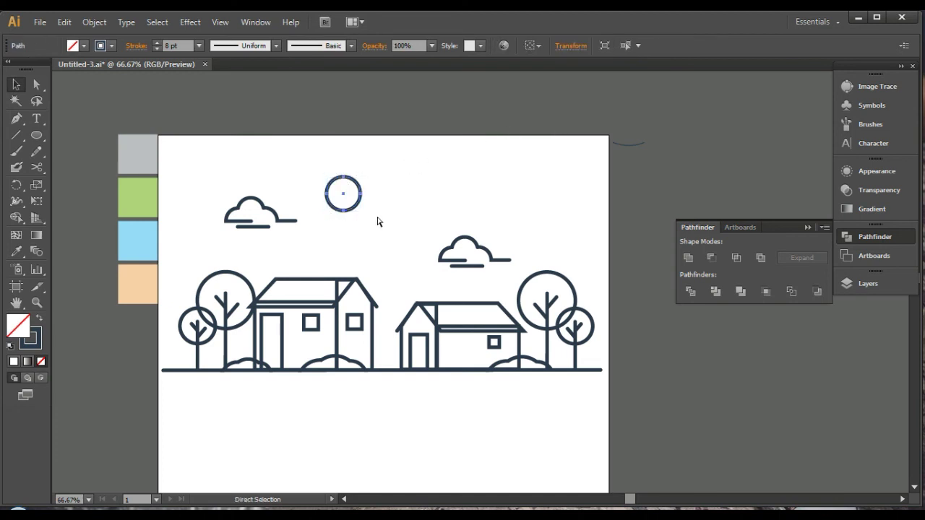
{"action": "key", "text": "v"}
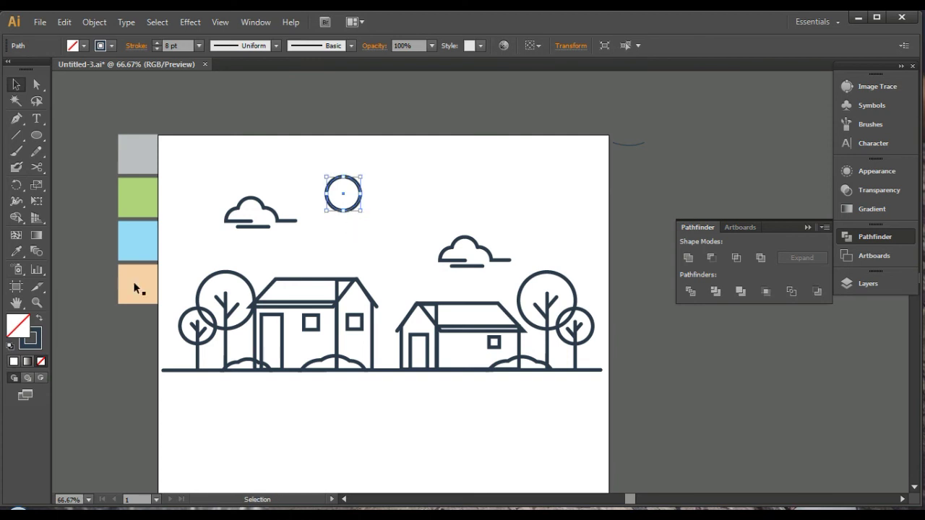
{"action": "key", "text": "i"}
{"action": "left_click", "coordinate": [138, 286]}
{"action": "key", "text": "v"}
{"action": "left_click", "coordinate": [339, 250]}
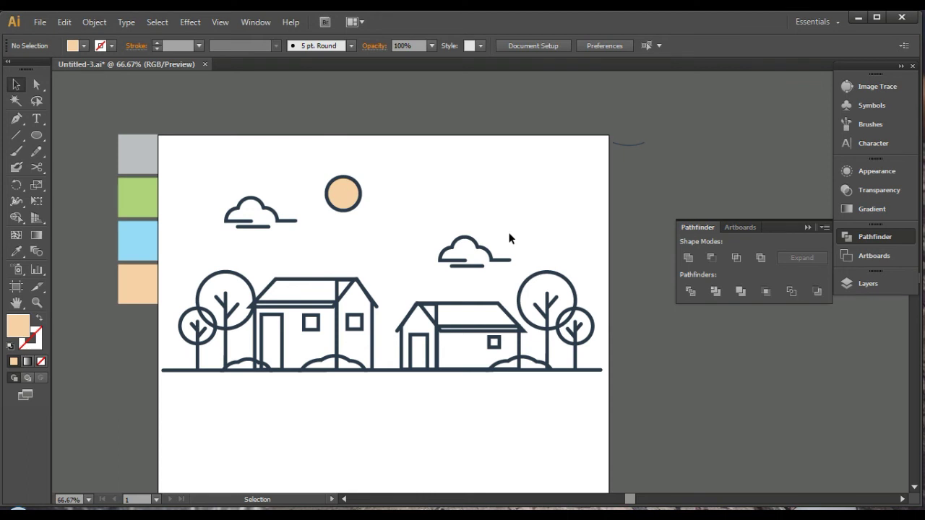
Fill the large left tree circle with the green swatch and send it to the back
{"action": "left_click", "coordinate": [217, 273]}
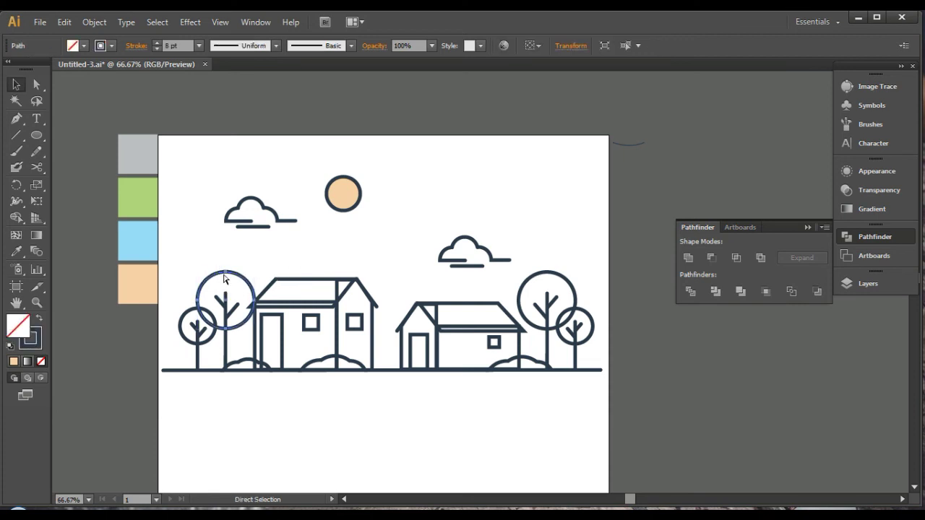
{"action": "key", "text": "v"}
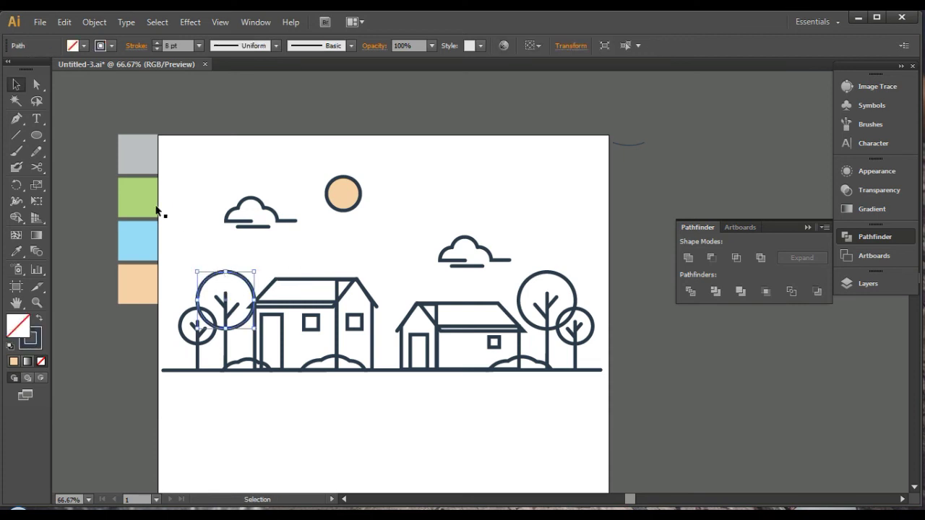
{"action": "key", "text": "i"}
{"action": "left_click", "coordinate": [152, 202]}
{"action": "key", "text": "v"}
{"action": "left_click", "coordinate": [194, 224]}
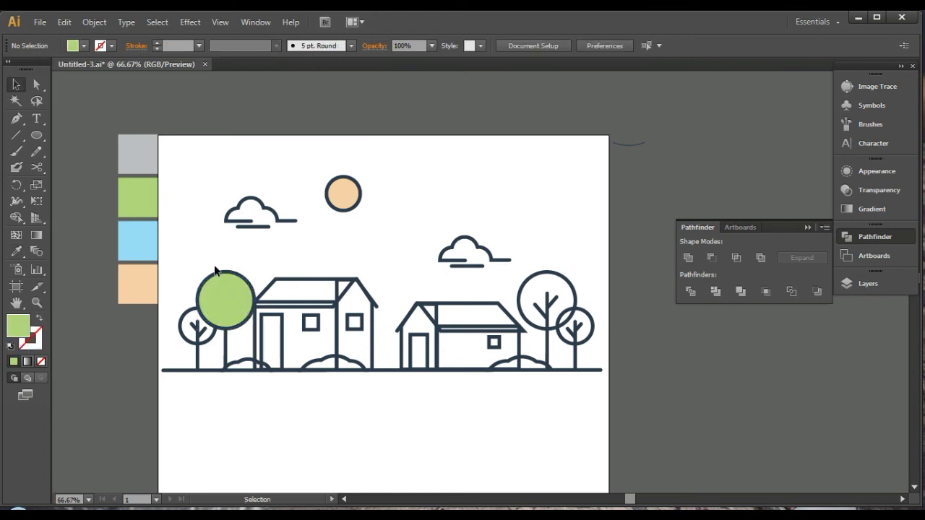
{"action": "right_click", "coordinate": [227, 282]}
{"action": "mouse_move", "coordinate": [266, 462]}
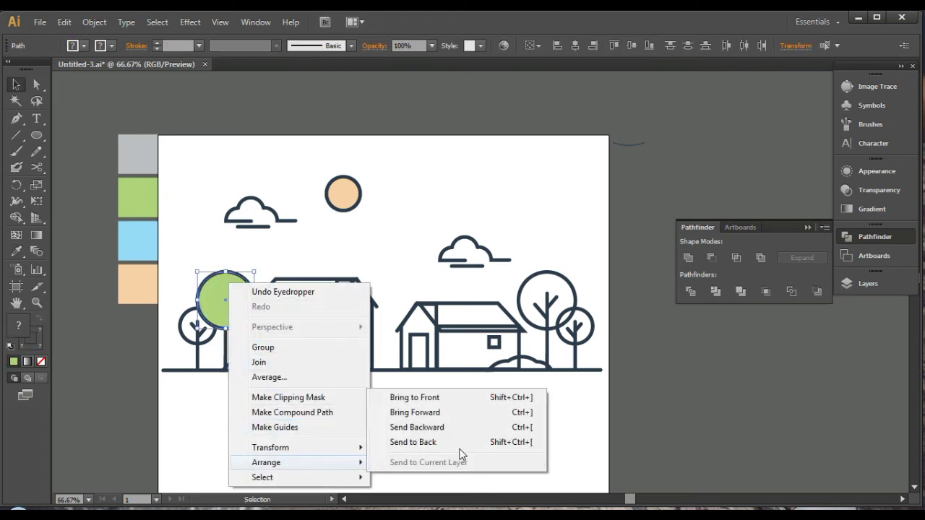
{"action": "left_click", "coordinate": [413, 443]}
{"action": "left_click", "coordinate": [347, 404]}
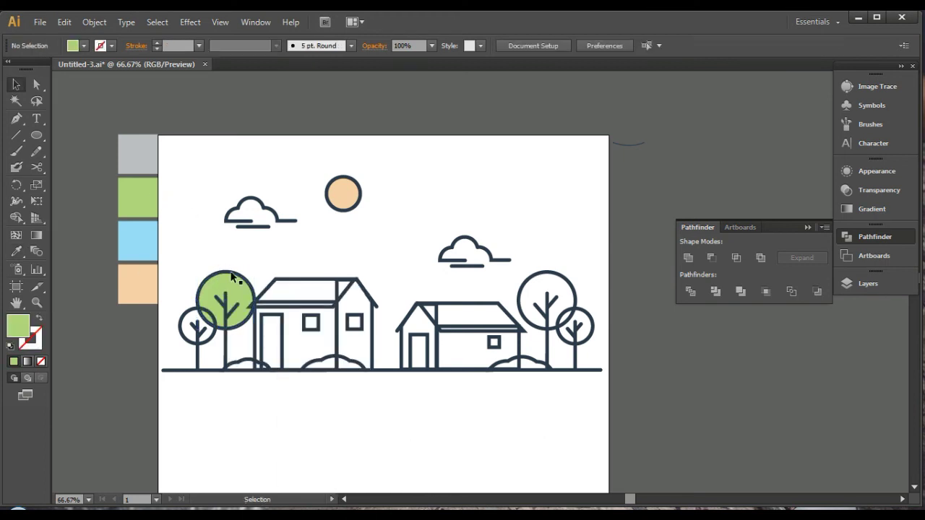
Eyedrop the big tree's green onto the small left tree circle and send it to the back
{"action": "left_click", "coordinate": [182, 320]}
{"action": "key", "text": "i"}
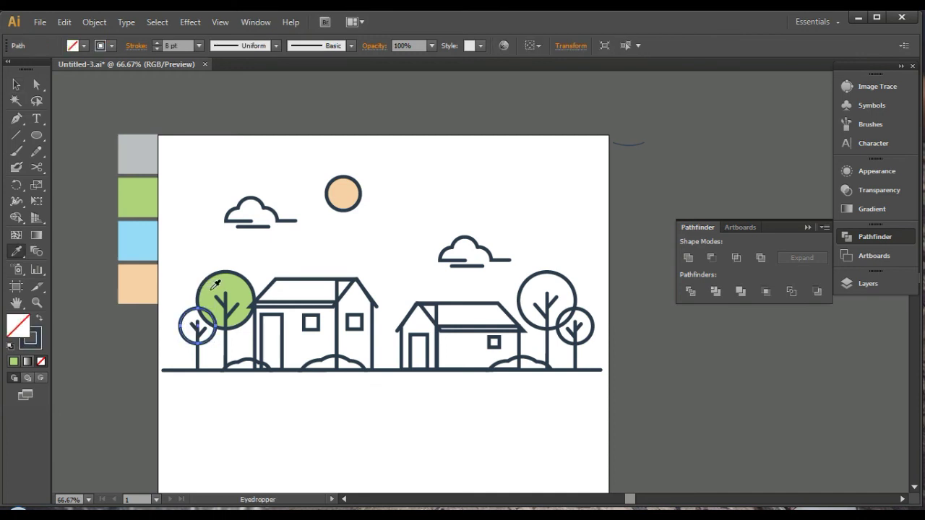
{"action": "key", "text": "v"}
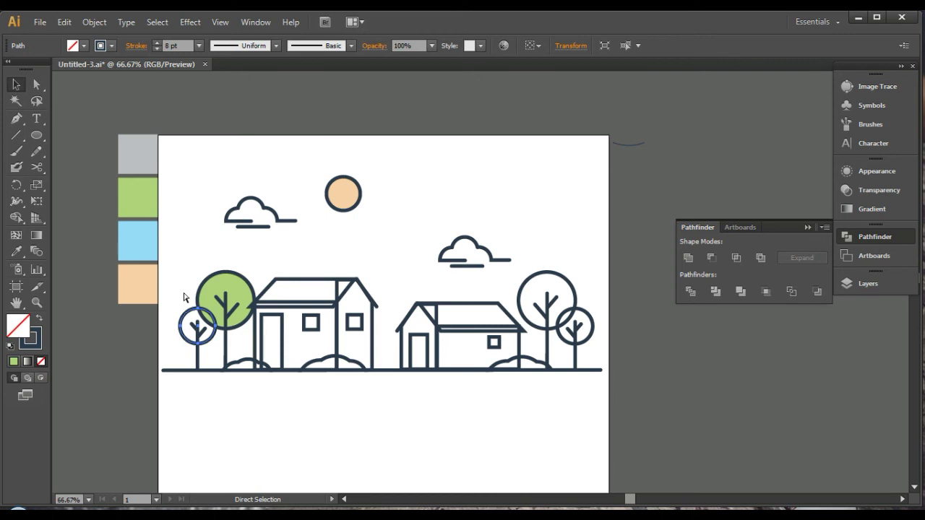
{"action": "key", "text": "i"}
{"action": "left_click", "coordinate": [214, 287]}
{"action": "key", "text": "v"}
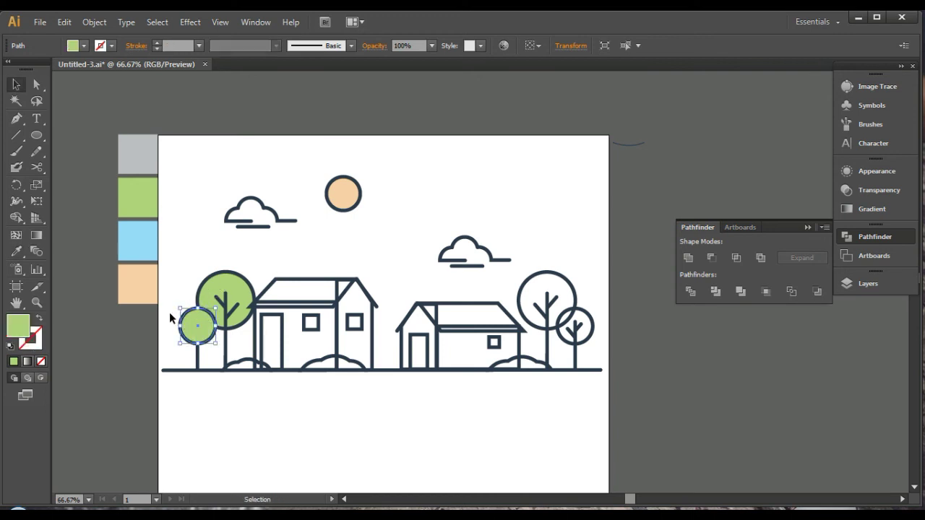
{"action": "right_click", "coordinate": [188, 329]}
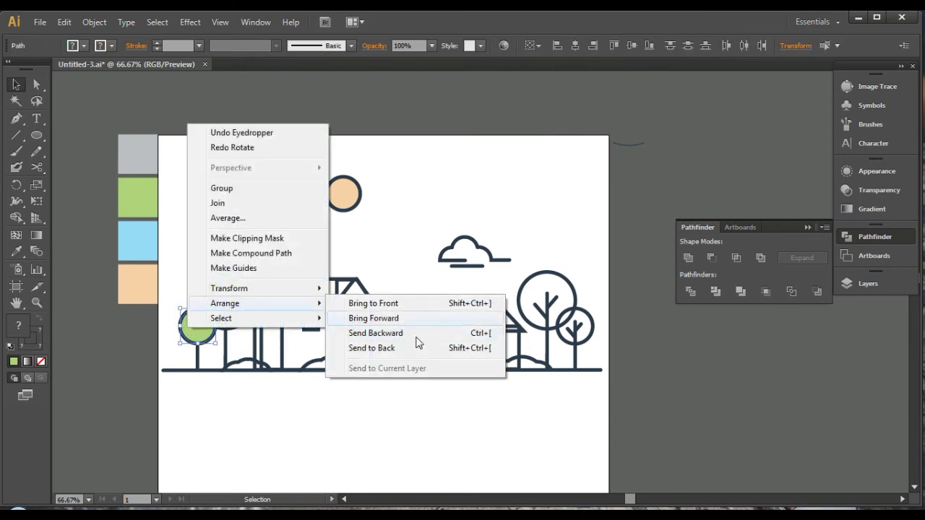
{"action": "left_click", "coordinate": [412, 349]}
{"action": "left_click", "coordinate": [354, 245]}
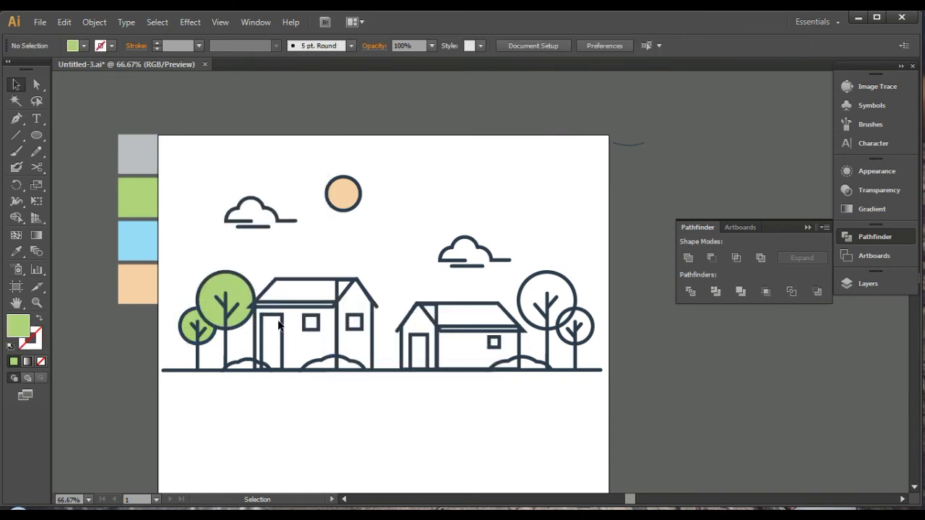
Copy the tree green onto the right tree's large circle and send it behind the tree lines
{"action": "left_click_drag", "start_coordinate": [448, 304], "coordinate": [432, 300]}
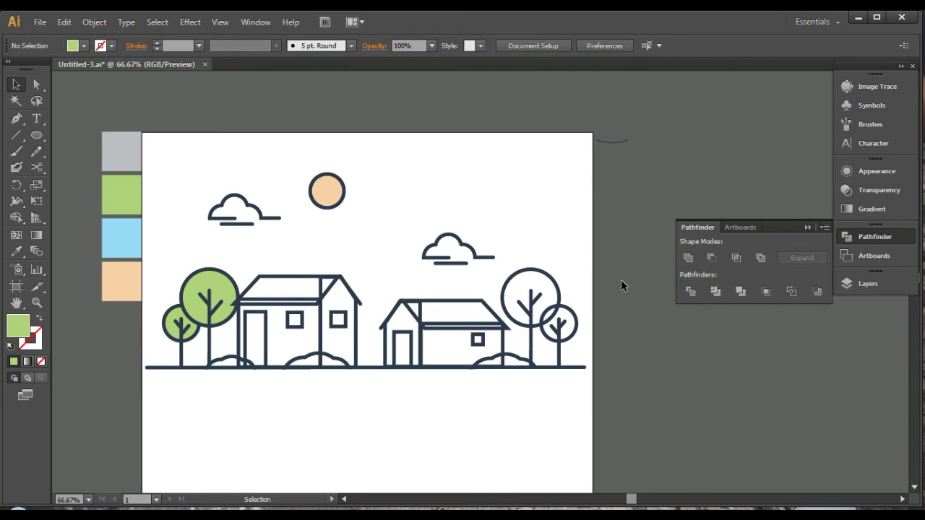
{"action": "key", "text": "a"}
{"action": "left_click", "coordinate": [537, 275]}
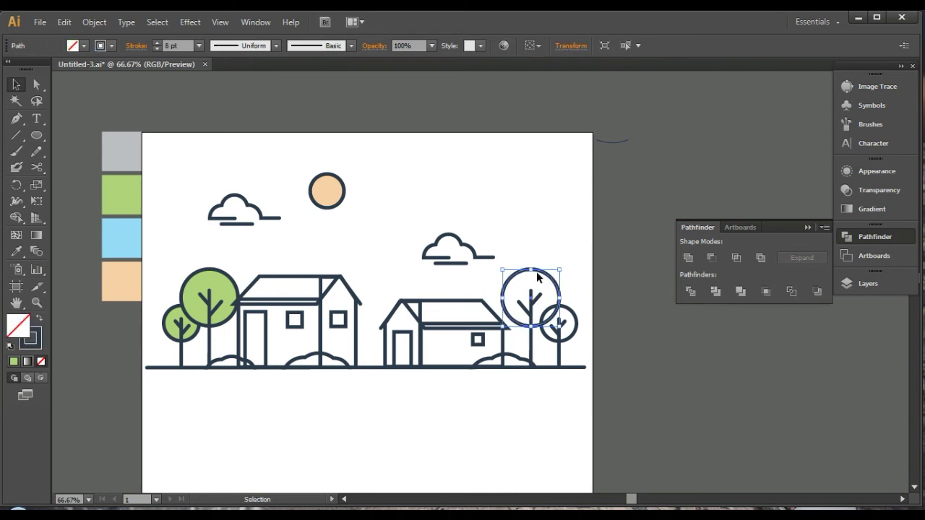
{"action": "key", "text": "i"}
{"action": "left_click", "coordinate": [231, 281]}
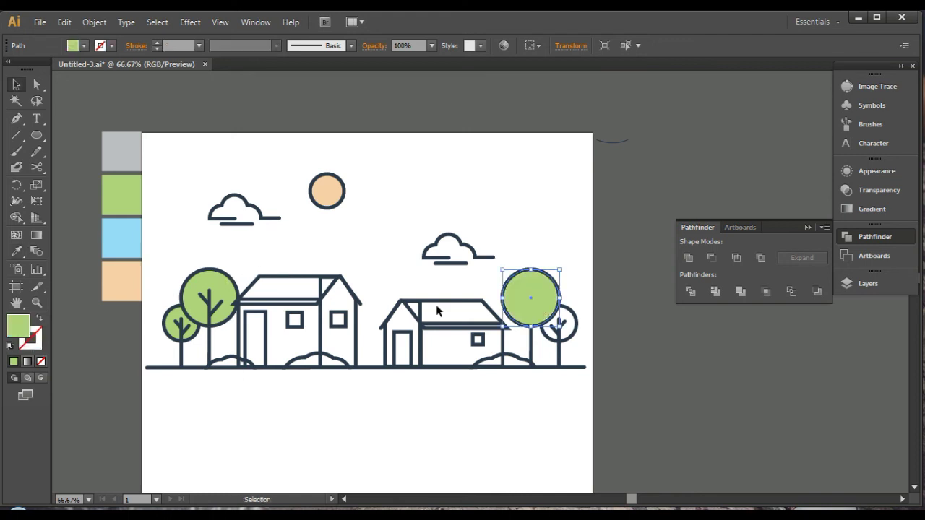
{"action": "key", "text": "v"}
{"action": "right_click", "coordinate": [538, 277]}
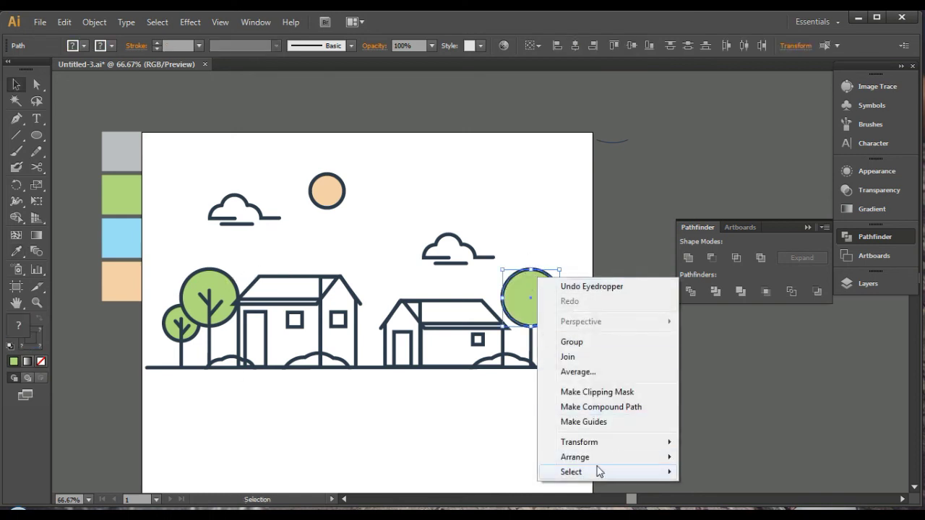
{"action": "left_click", "coordinate": [683, 439]}
{"action": "left_click", "coordinate": [589, 364]}
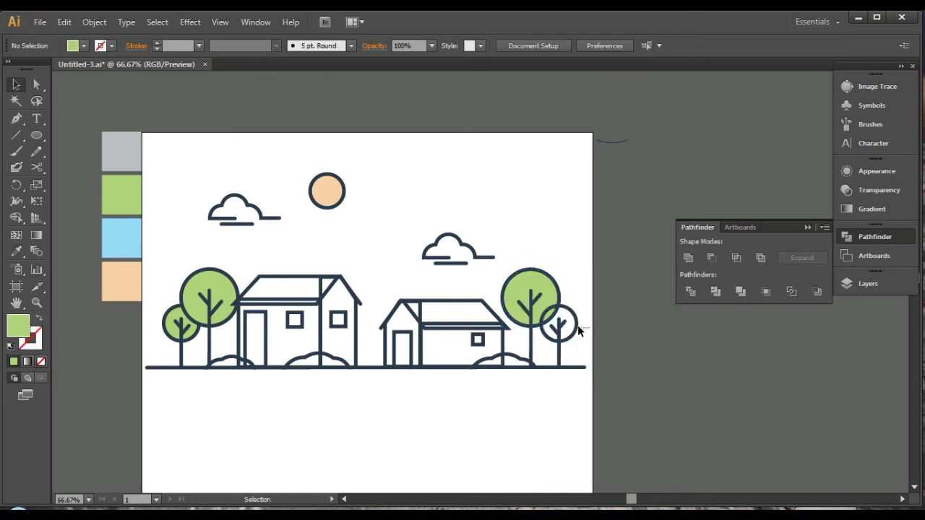
Fill the small right tree circle green and send it behind the tree lines
{"action": "left_click", "coordinate": [577, 326]}
{"action": "key", "text": "a"}
{"action": "key", "text": "v"}
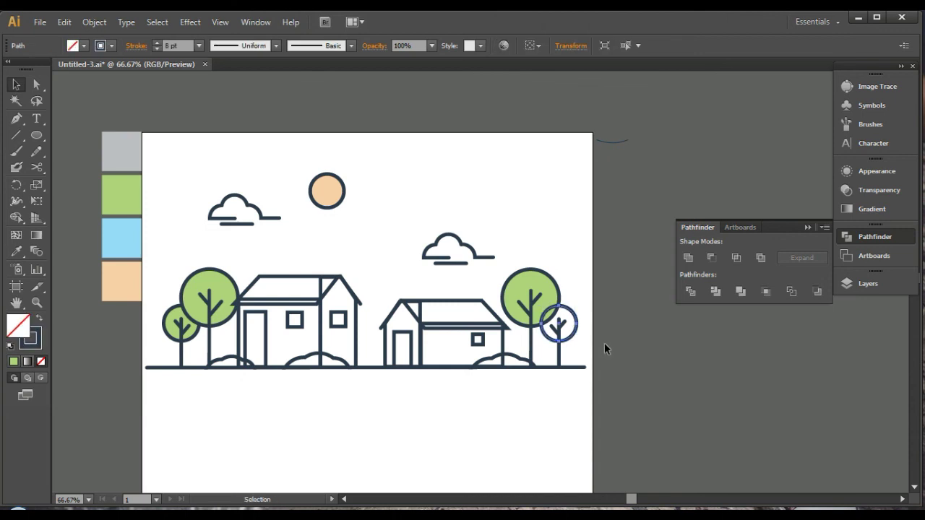
{"action": "left_click", "coordinate": [16, 250]}
{"action": "left_click", "coordinate": [202, 277]}
{"action": "key", "text": "v"}
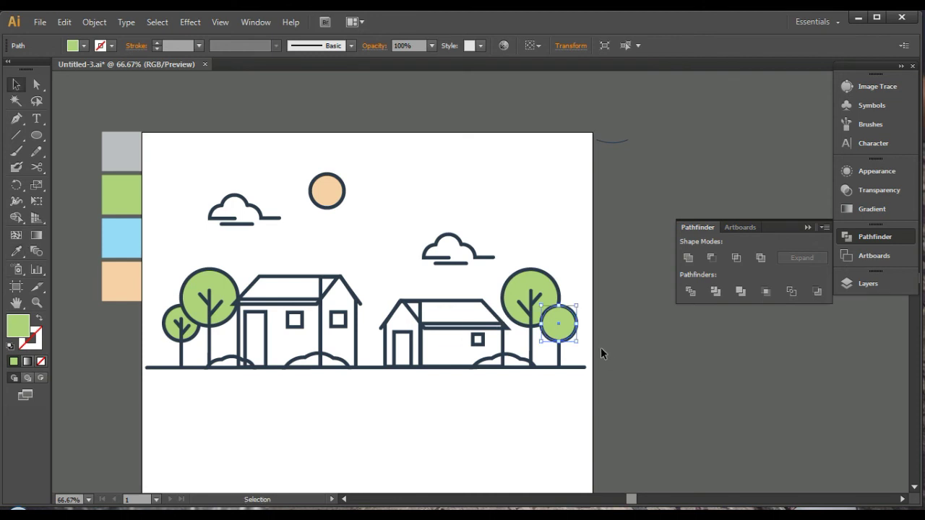
{"action": "left_click", "coordinate": [569, 329]}
{"action": "right_click", "coordinate": [568, 329]}
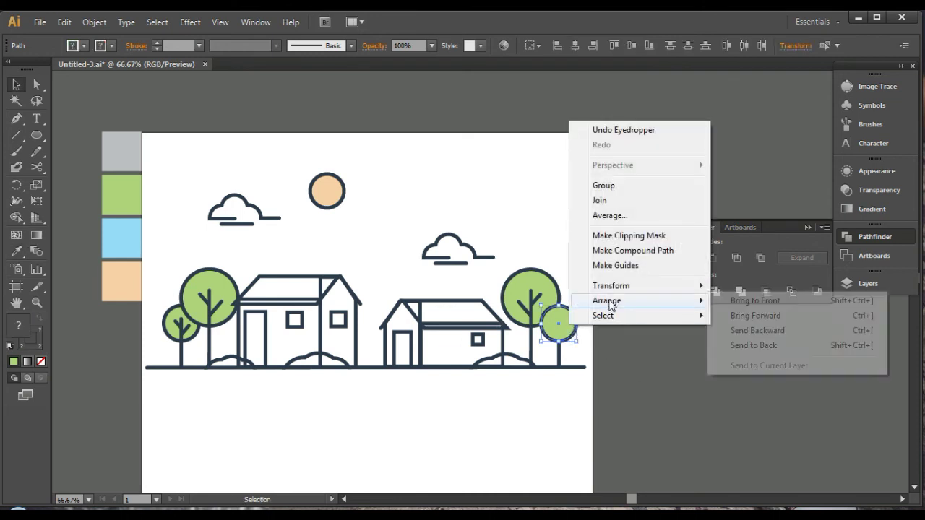
{"action": "left_click", "coordinate": [725, 346]}
{"action": "left_click", "coordinate": [673, 356]}
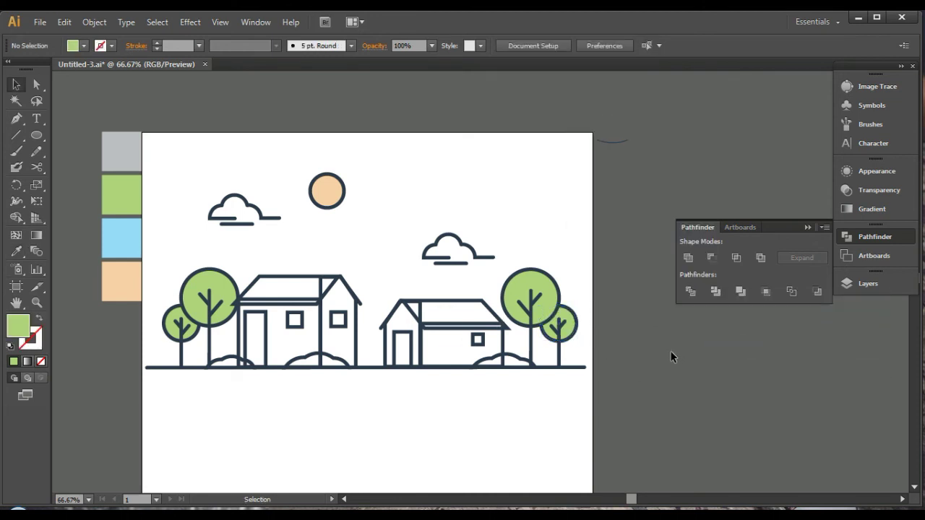
Eyedrop the tree green onto the middle bush and the bush beside the right house
{"action": "left_click", "coordinate": [336, 365]}
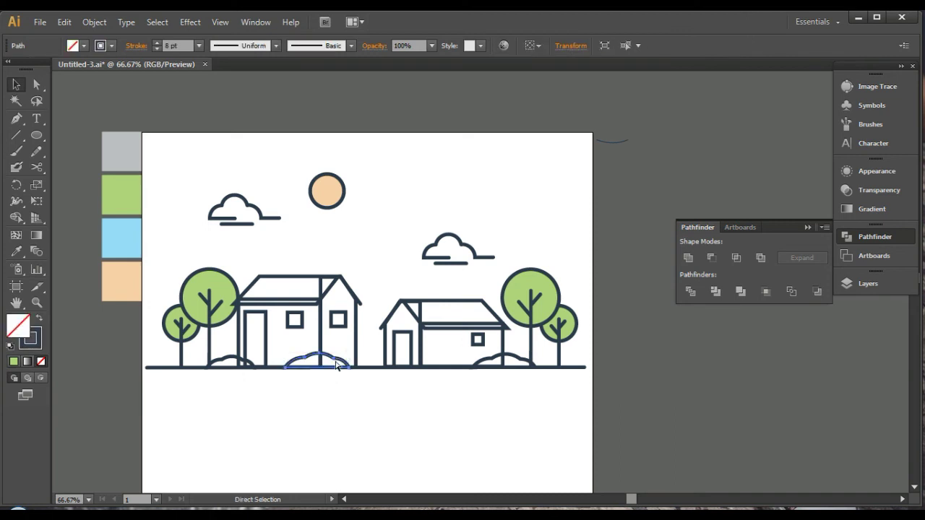
{"action": "key", "text": "i"}
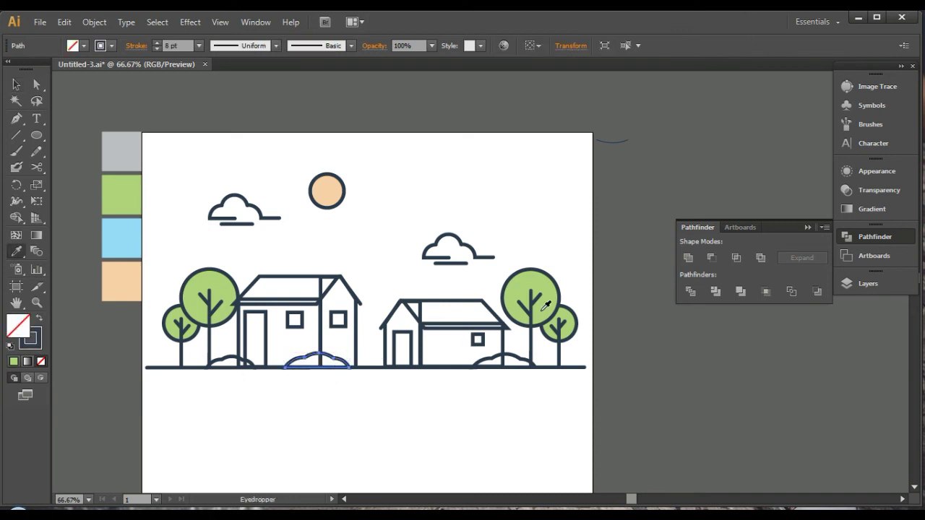
{"action": "left_click", "coordinate": [522, 282]}
{"action": "key", "text": "v"}
{"action": "left_click", "coordinate": [488, 383]}
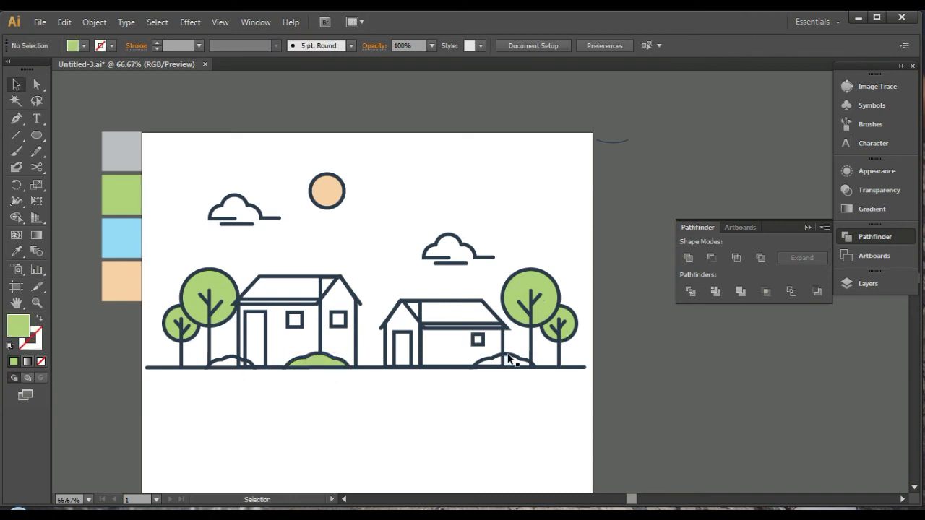
{"action": "left_click", "coordinate": [510, 366]}
{"action": "key", "text": "i"}
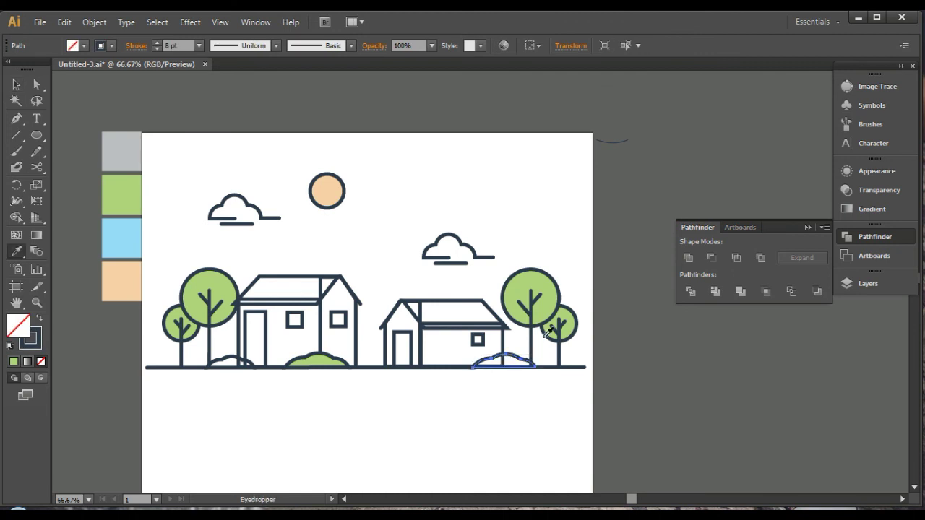
{"action": "left_click", "coordinate": [519, 291]}
{"action": "key", "text": "v"}
{"action": "left_click", "coordinate": [215, 360]}
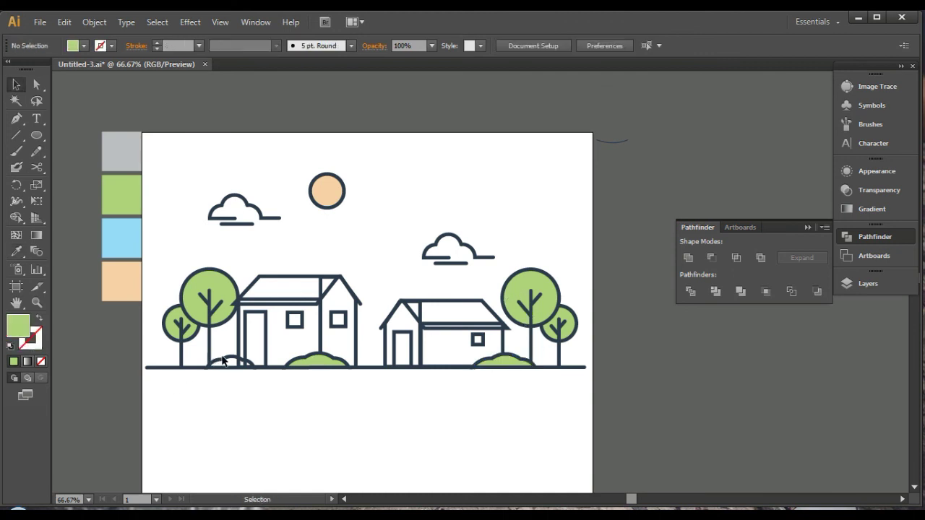
Fill the left bush with the same tree green
{"action": "left_click", "coordinate": [222, 363]}
{"action": "key", "text": "a"}
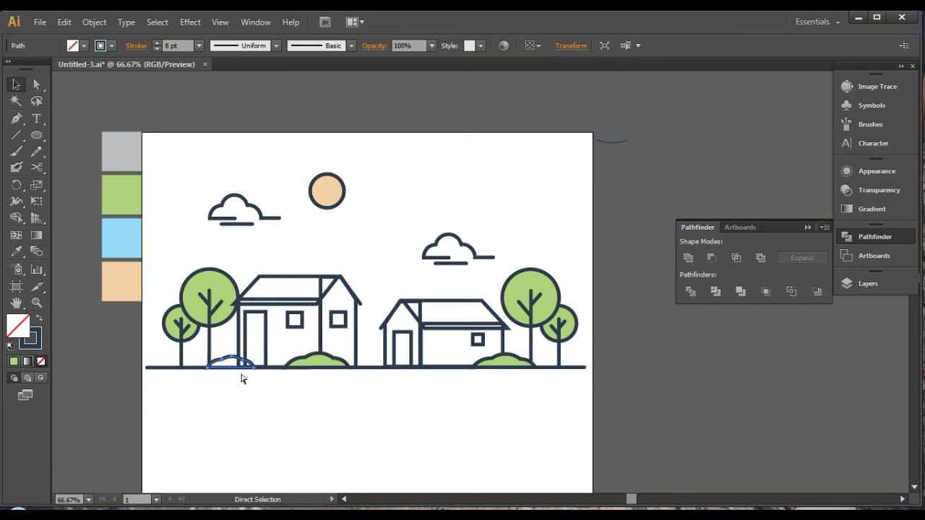
{"action": "key", "text": "v"}
{"action": "key", "text": "i"}
{"action": "left_click", "coordinate": [519, 291]}
{"action": "key", "text": "v"}
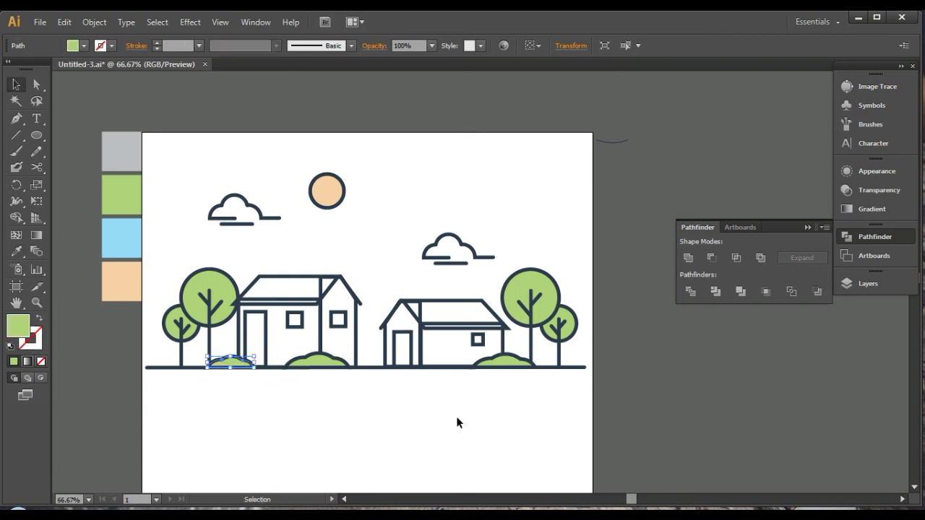
{"action": "left_click", "coordinate": [456, 422]}
{"action": "left_click", "coordinate": [294, 283]}
Fill the left house roof with the grey swatch colour
{"action": "key", "text": "a"}
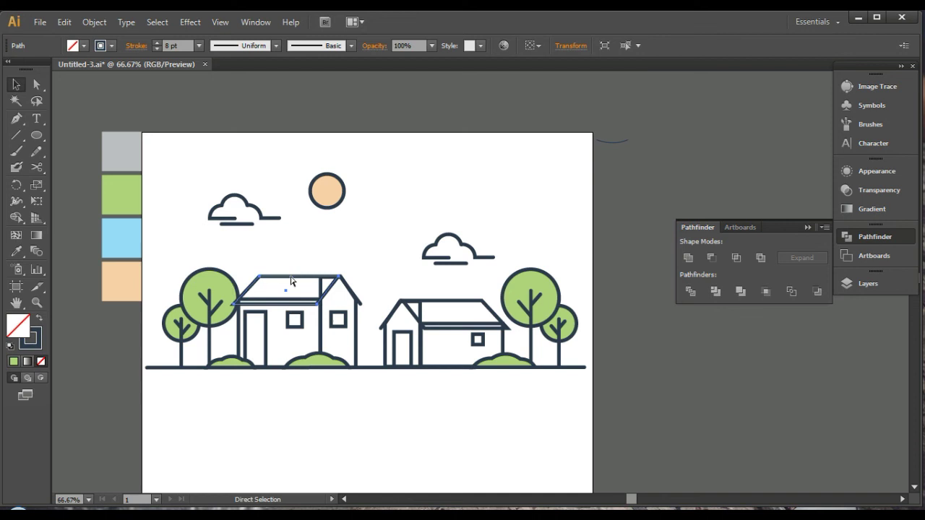
{"action": "key", "text": "v"}
{"action": "key", "text": "i"}
{"action": "left_click", "coordinate": [121, 152]}
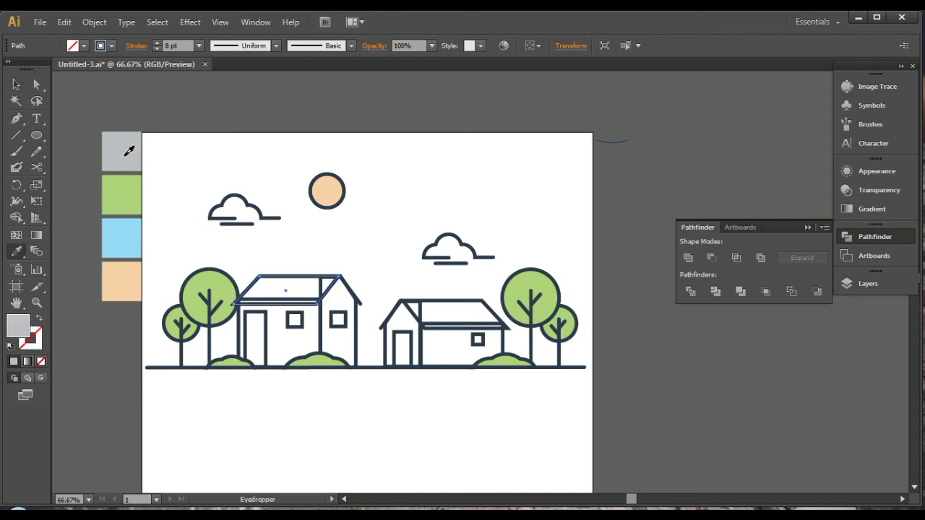
{"action": "key", "text": "v"}
{"action": "left_click", "coordinate": [375, 245]}
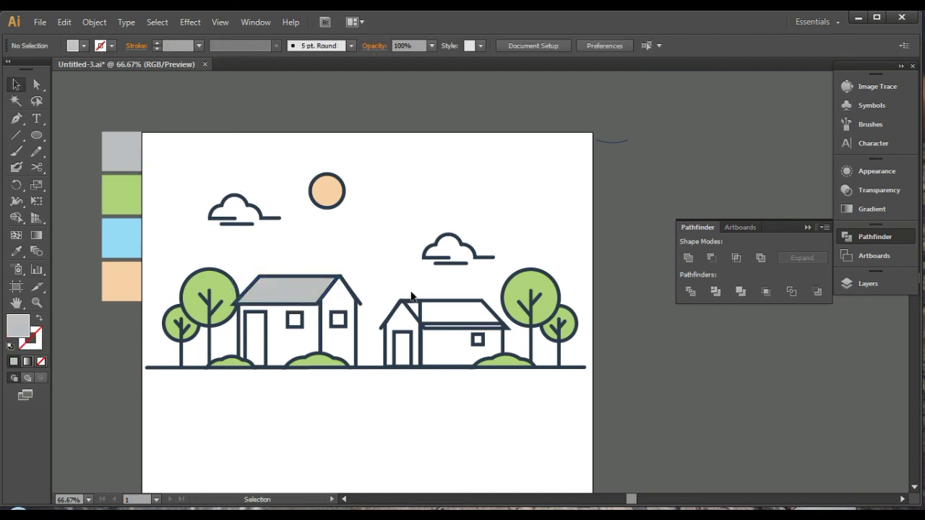
Copy the grey roof fill onto the right house's roof
{"action": "key", "text": "a"}
{"action": "left_click", "coordinate": [442, 330]}
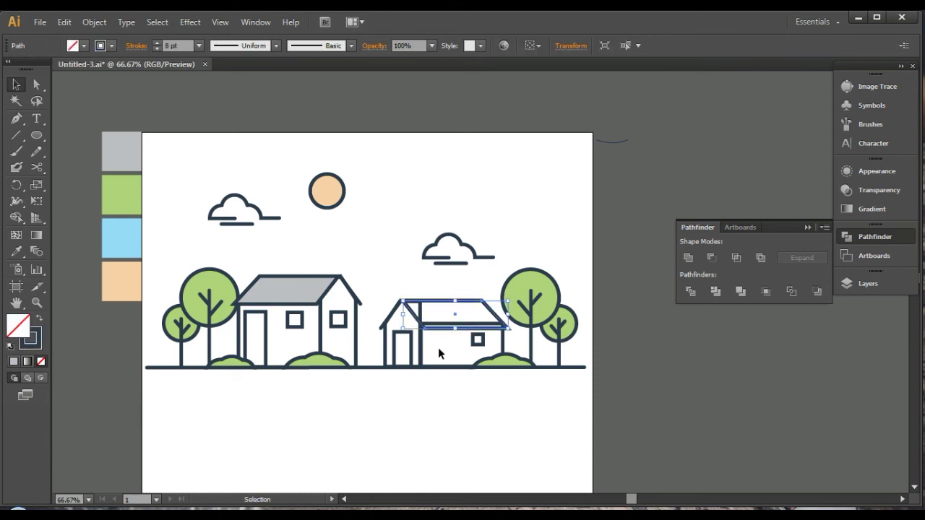
{"action": "key", "text": "i"}
{"action": "left_click", "coordinate": [297, 289]}
{"action": "key", "text": "v"}
{"action": "left_click", "coordinate": [316, 248]}
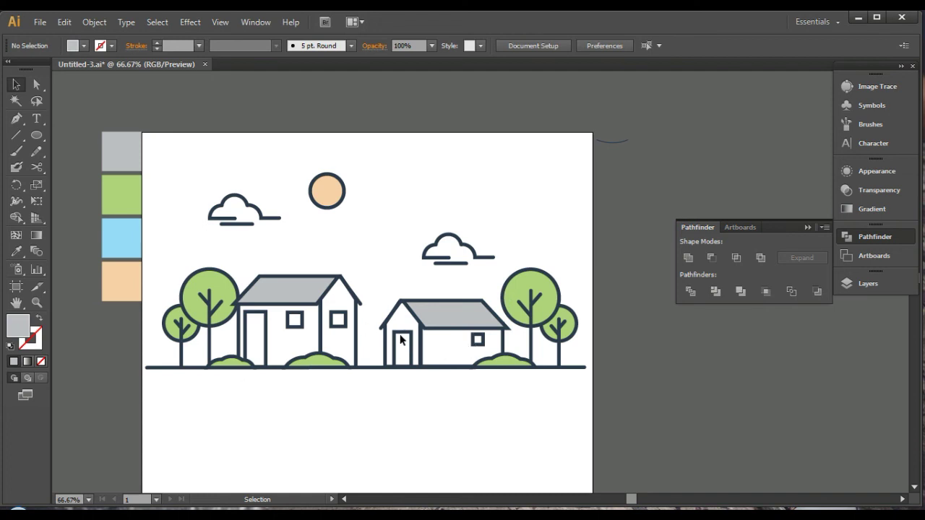
Fill the small house's gable front and main wall with light blue
{"action": "left_click", "coordinate": [385, 349]}
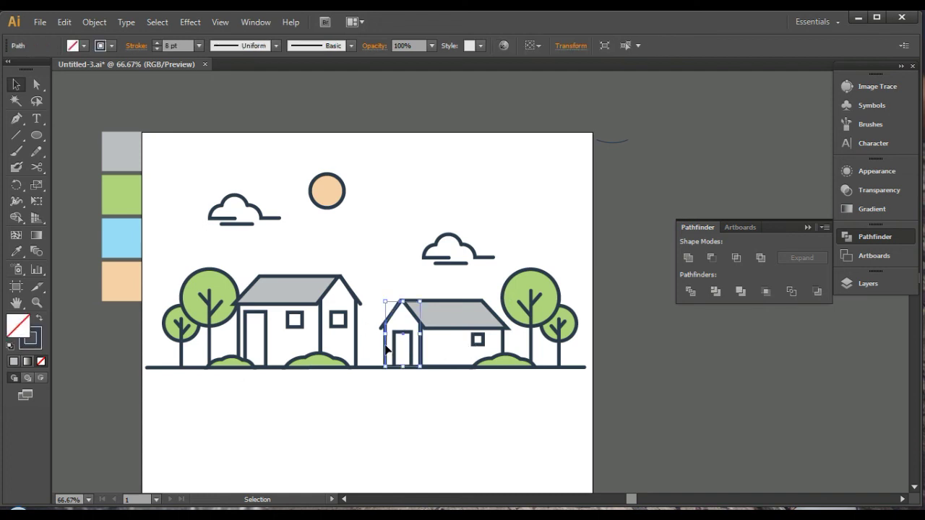
{"action": "key", "text": "a"}
{"action": "key", "text": "v"}
{"action": "key", "text": "i"}
{"action": "left_click", "coordinate": [134, 236]}
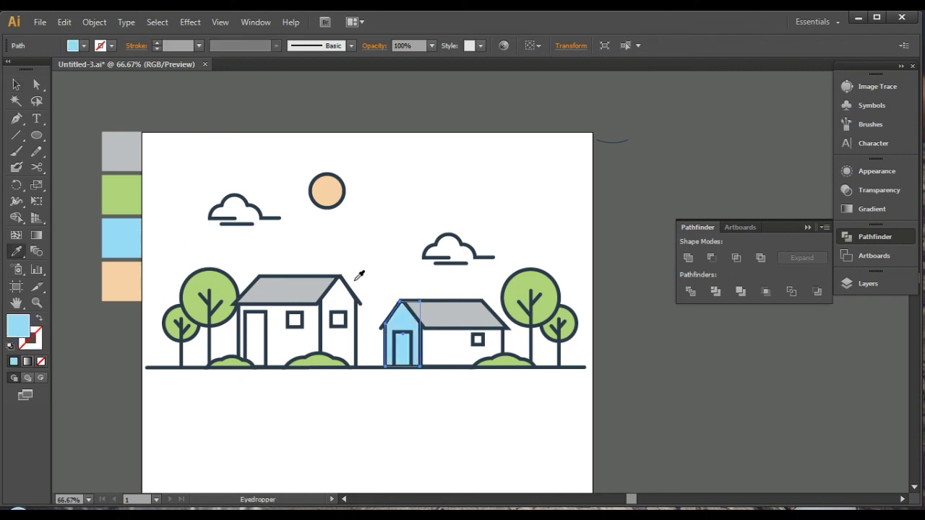
{"action": "key", "text": "v"}
{"action": "left_click", "coordinate": [386, 234]}
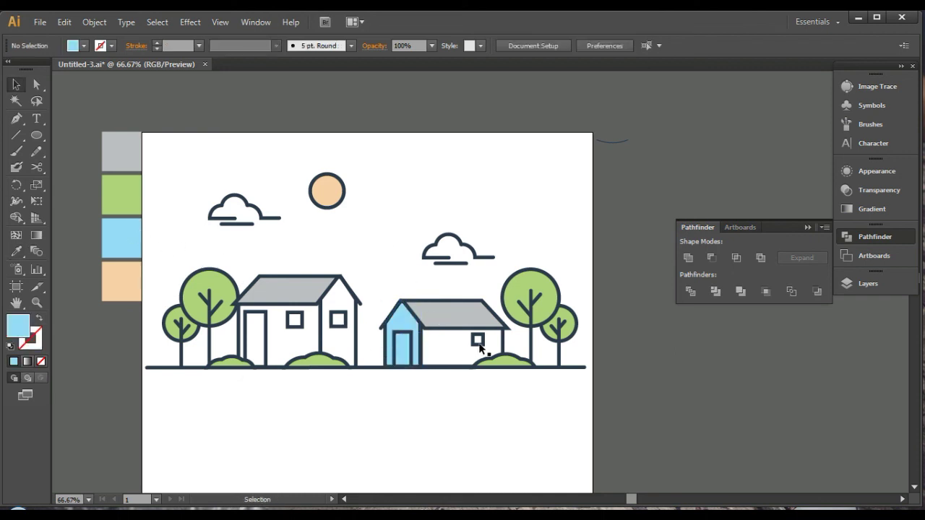
{"action": "left_click", "coordinate": [504, 347], "text": "ctrl"}
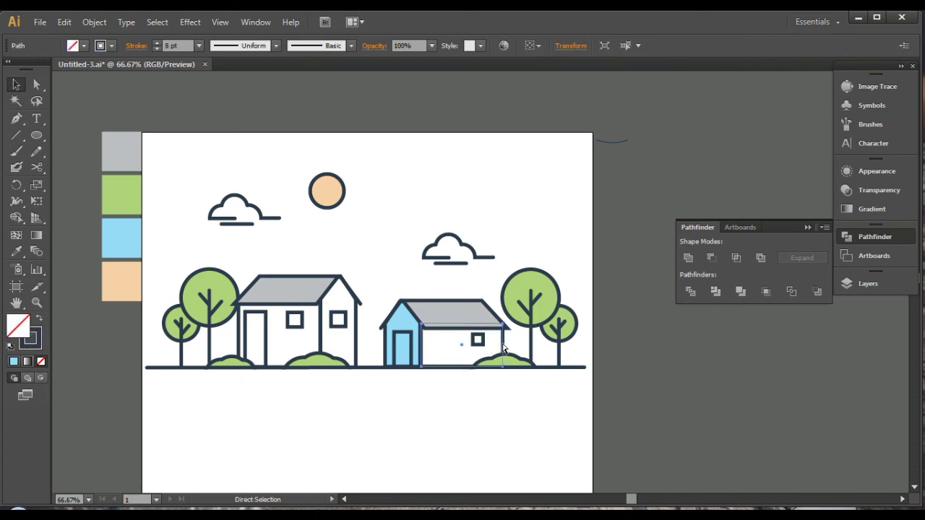
{"action": "key", "text": "i"}
{"action": "left_click", "coordinate": [402, 322]}
{"action": "key", "text": "v"}
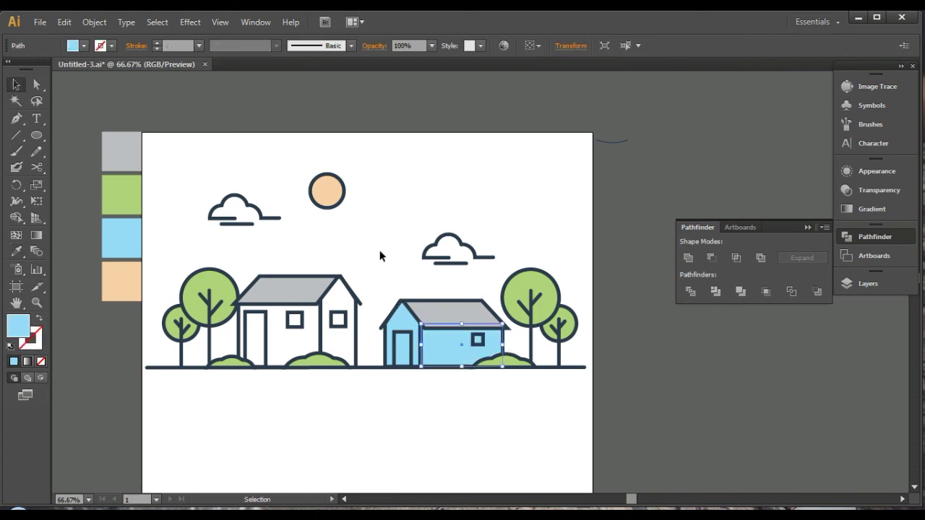
{"action": "left_click", "coordinate": [380, 255]}
Copy the light blue onto the big house's side wall and front wall
{"action": "left_click", "coordinate": [357, 335], "text": "ctrl"}
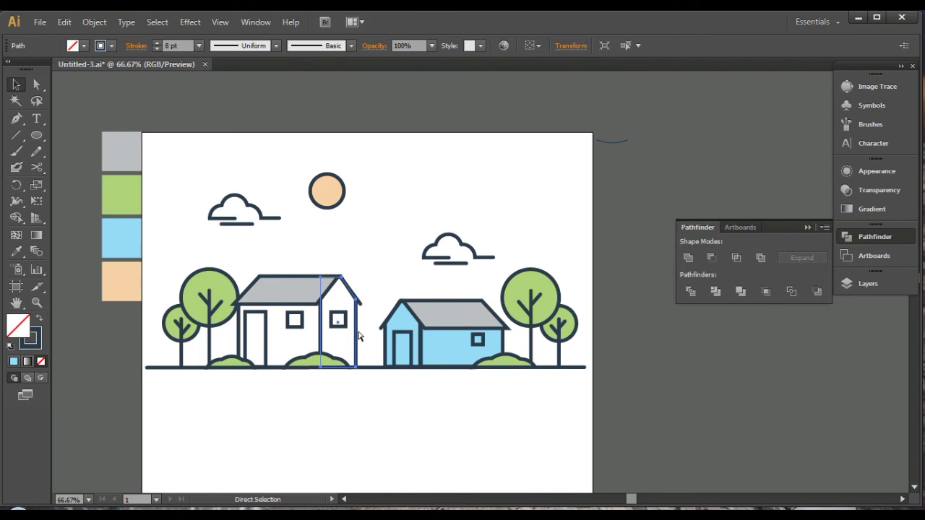
{"action": "key", "text": "i"}
{"action": "left_click", "coordinate": [410, 316]}
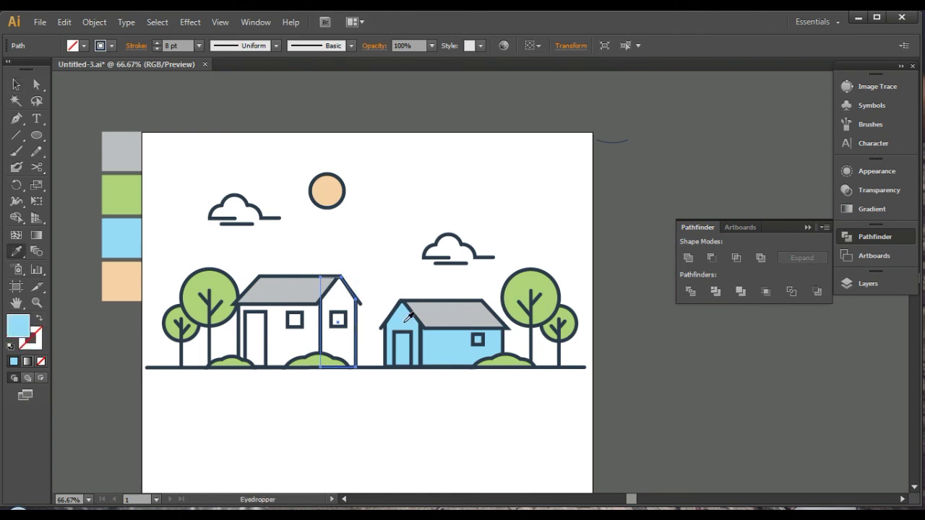
{"action": "key", "text": "v"}
{"action": "left_click", "coordinate": [239, 338], "text": "ctrl"}
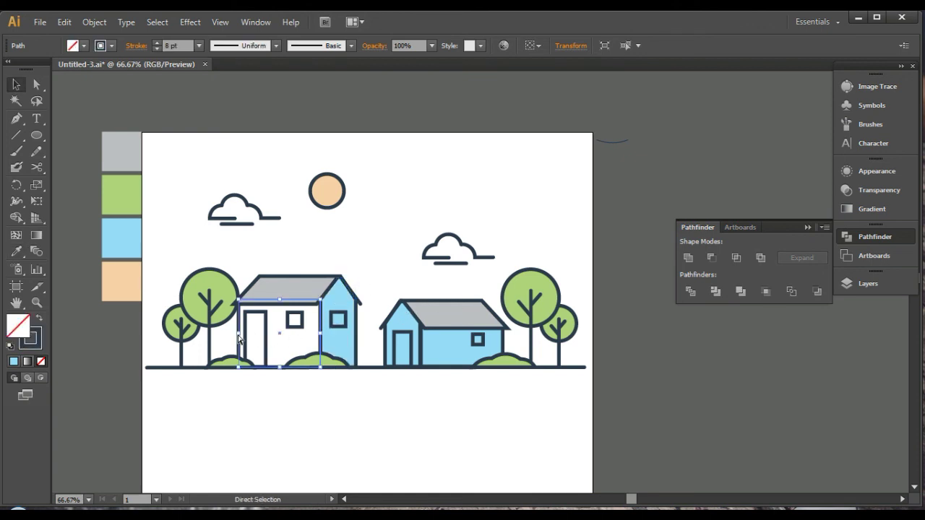
{"action": "key", "text": "i"}
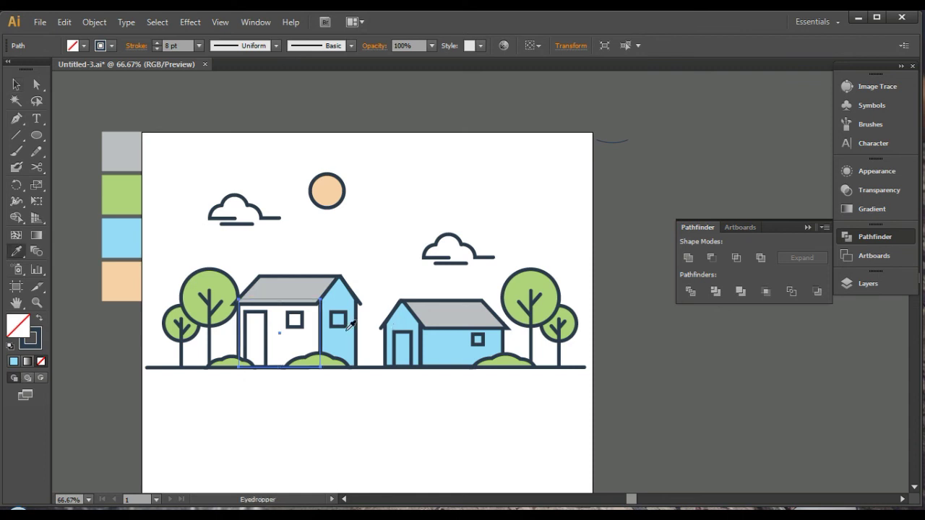
{"action": "left_click", "coordinate": [343, 339]}
{"action": "key", "text": "v"}
{"action": "left_click", "coordinate": [371, 297]}
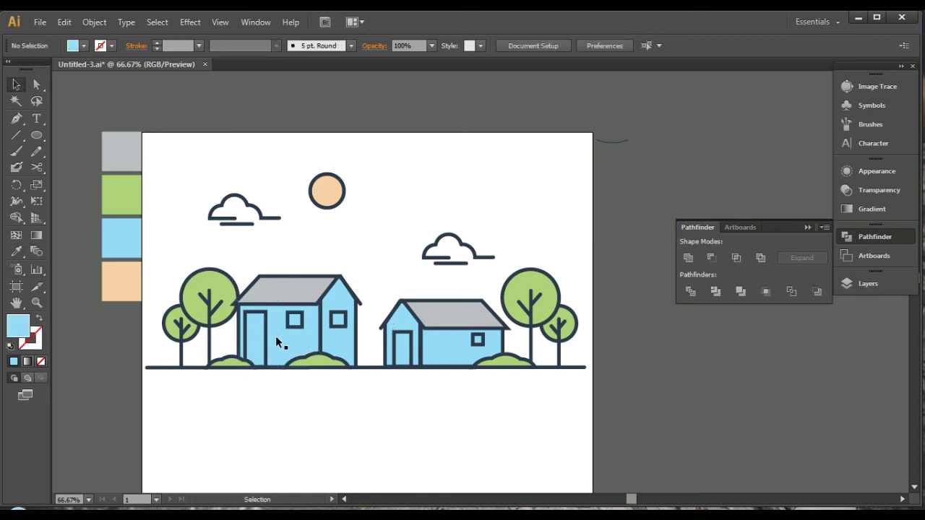
{"action": "left_click", "coordinate": [266, 338]}
{"action": "left_click", "coordinate": [297, 325], "text": "shift"}
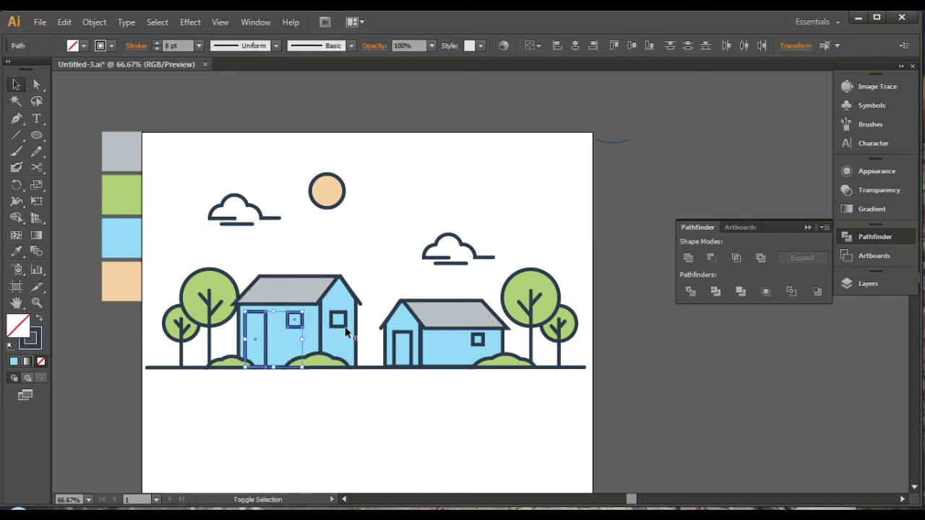
{"action": "left_click", "coordinate": [344, 325], "text": "shift"}
{"action": "left_click", "coordinate": [479, 345], "text": "shift"}
{"action": "left_click", "coordinate": [409, 352], "text": "shift"}
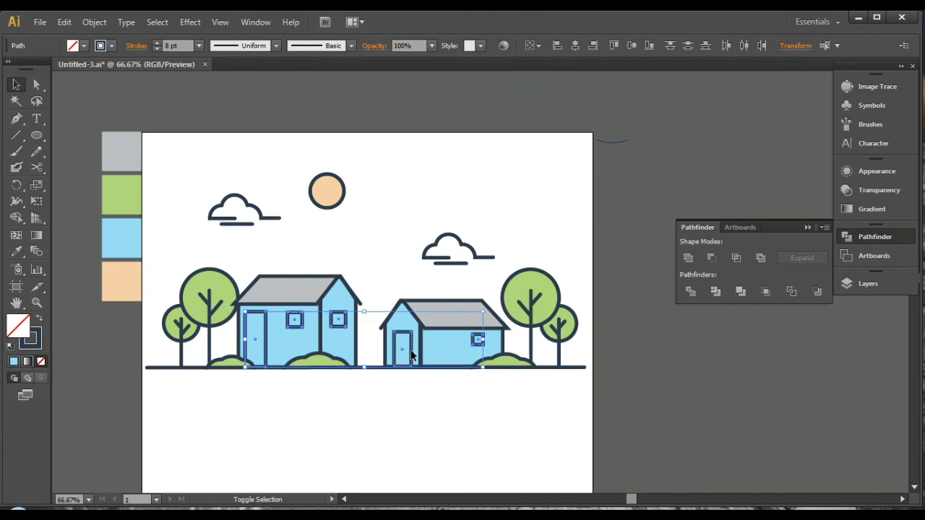
{"action": "key", "text": "a"}
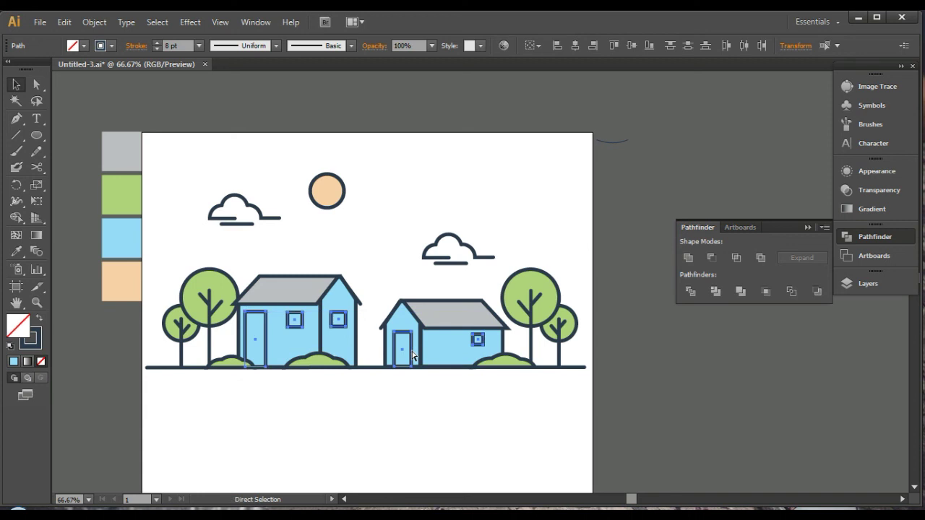
{"action": "key", "text": "i"}
{"action": "left_click", "coordinate": [443, 331]}
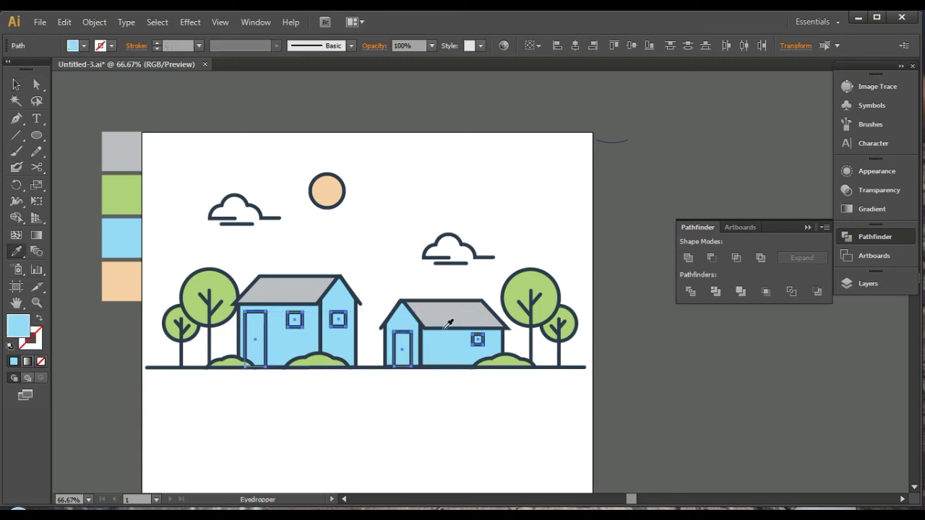
{"action": "key", "text": "v"}
{"action": "left_click", "coordinate": [504, 46]}
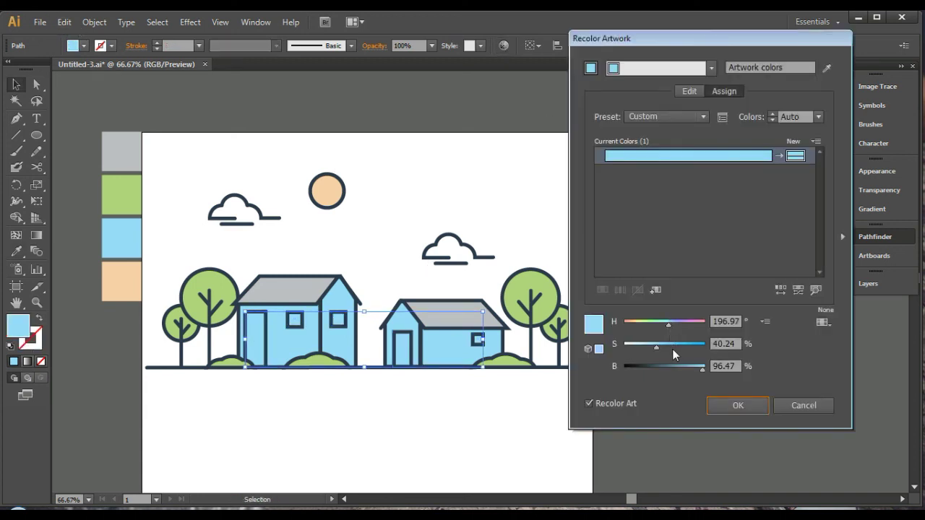
{"action": "left_click_drag", "start_coordinate": [672, 347], "coordinate": [640, 342]}
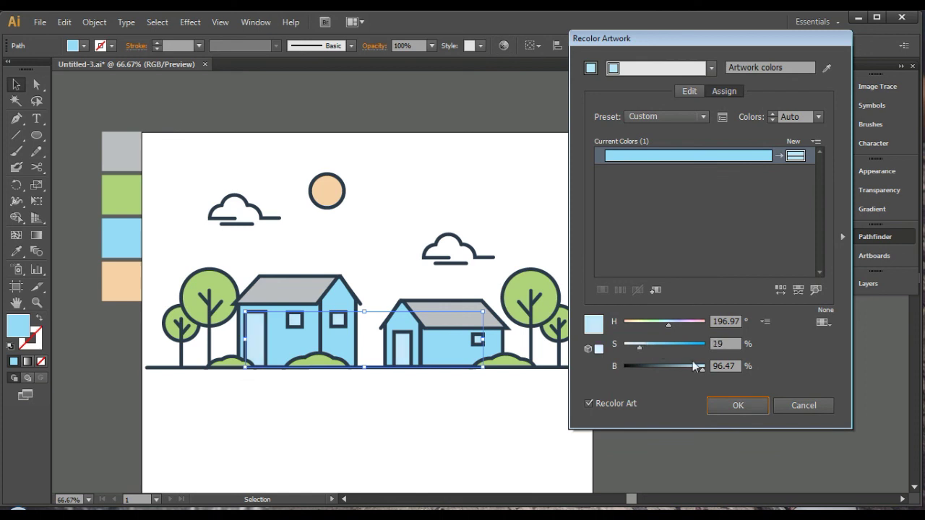
{"action": "left_click", "coordinate": [725, 402]}
{"action": "left_click", "coordinate": [430, 409]}
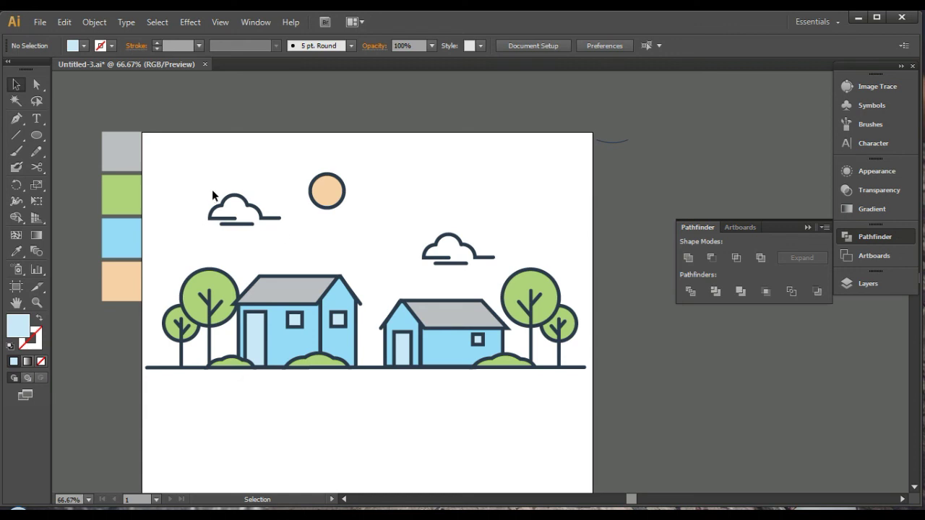
Zoom in on the right cloud and start a Pen shading path curving down inside it
{"action": "left_click_drag", "start_coordinate": [269, 219], "coordinate": [255, 202]}
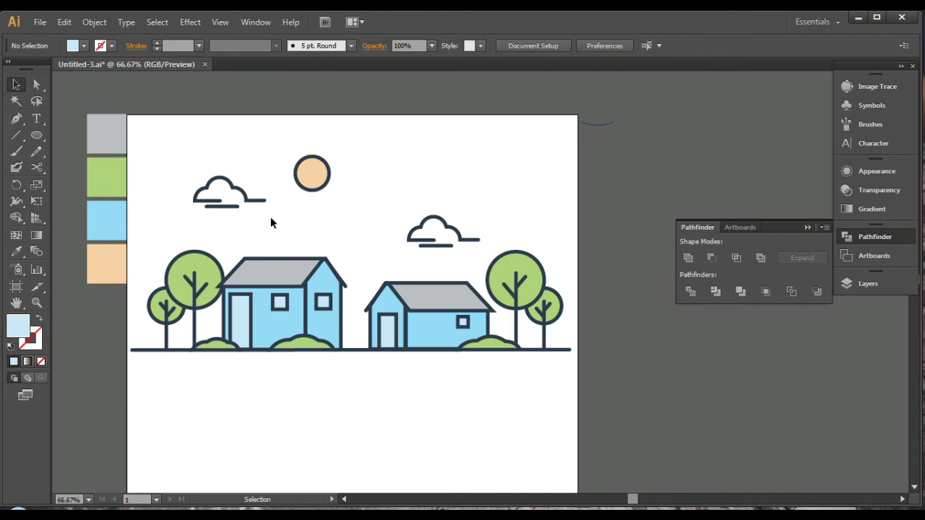
{"action": "key", "text": "ctrl+plus"}
{"action": "left_click_drag", "start_coordinate": [271, 217], "coordinate": [248, 236]}
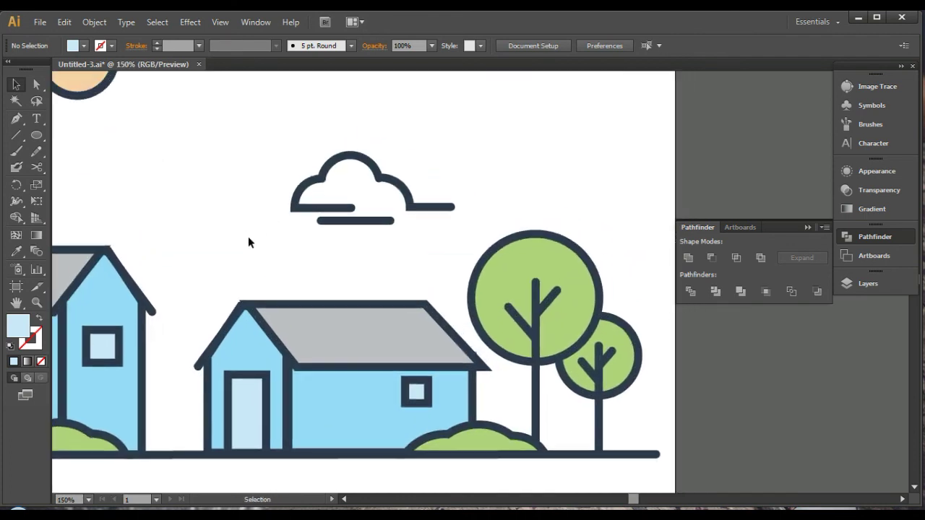
{"action": "key", "text": "ctrl+plus"}
{"action": "key", "text": "ctrl+plus"}
{"action": "key", "text": "ctrl+plus"}
{"action": "left_click_drag", "start_coordinate": [256, 268], "coordinate": [361, 351]}
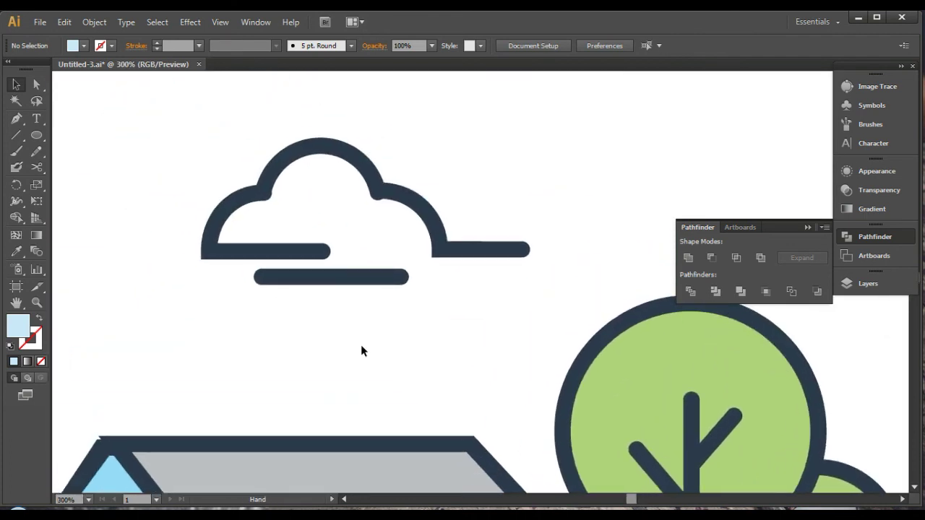
{"action": "key", "text": "p"}
{"action": "left_click", "coordinate": [291, 155]}
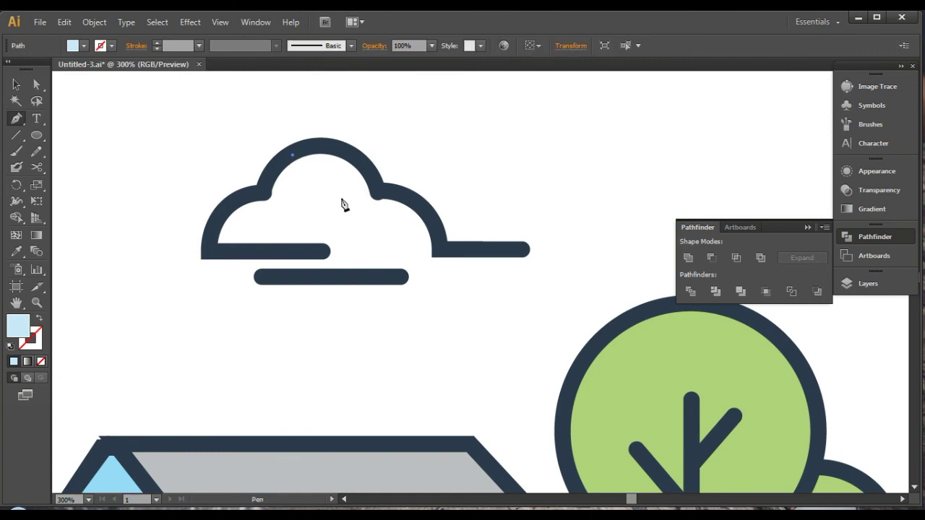
{"action": "mouse_move", "coordinate": [346, 209]}
{"action": "left_mouse_down"}
{"action": "mouse_move", "coordinate": [347, 249]}
{"action": "mouse_move", "coordinate": [377, 293]}
{"action": "left_mouse_up"}
{"action": "left_click", "coordinate": [346, 210], "text": "alt"}
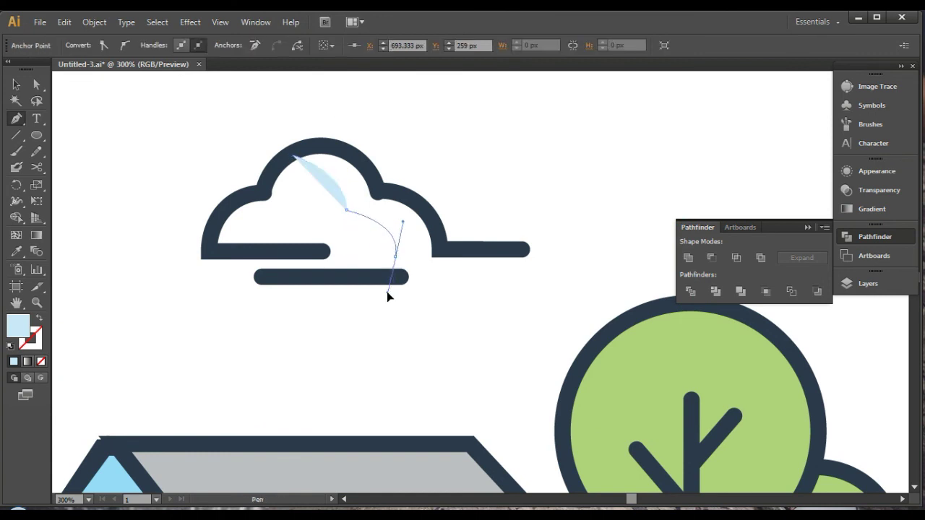
{"action": "key", "text": "ctrl+z"}
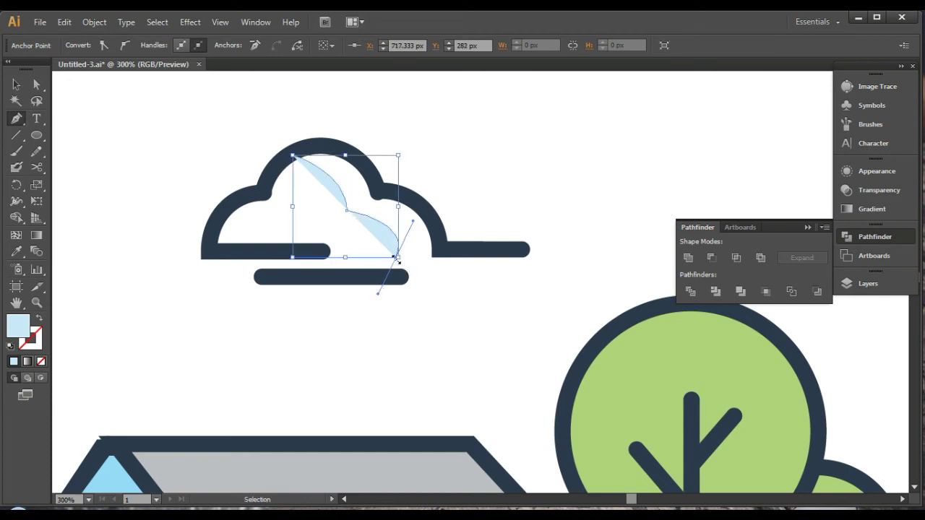
{"action": "key", "text": "ctrl+z"}
{"action": "left_click_drag", "start_coordinate": [403, 257], "coordinate": [401, 287]}
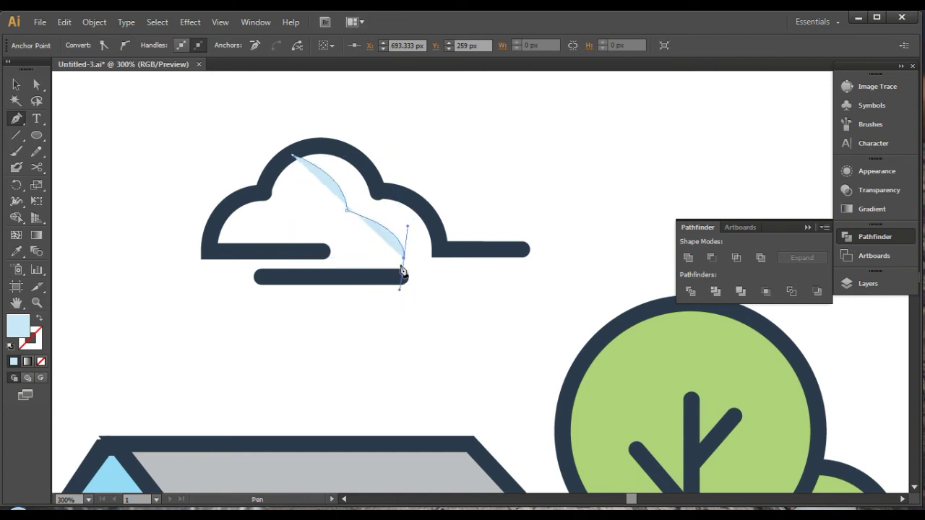
{"action": "left_click", "coordinate": [404, 257], "text": "alt"}
Trace the shading shape along the cloud's bottom, right side and top arc, closing it
{"action": "left_click", "coordinate": [443, 257]}
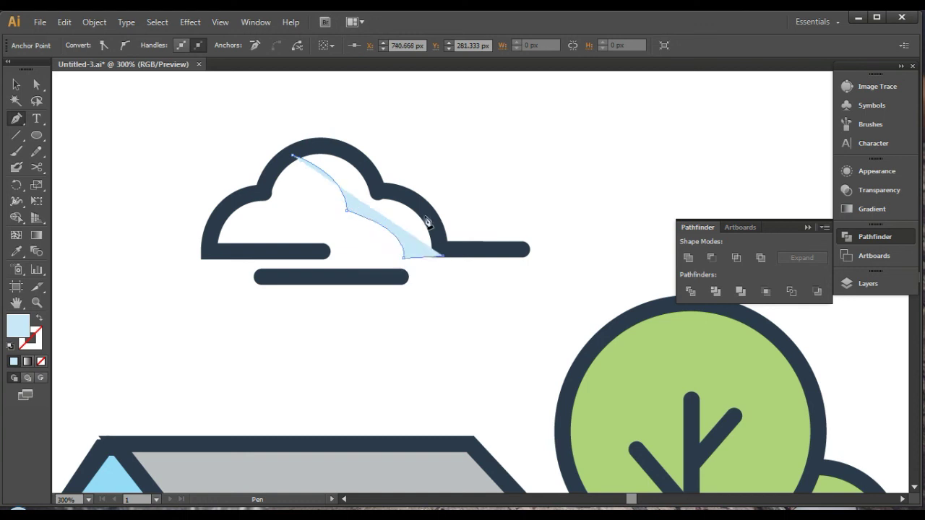
{"action": "left_click", "coordinate": [419, 203]}
{"action": "left_click", "coordinate": [391, 192]}
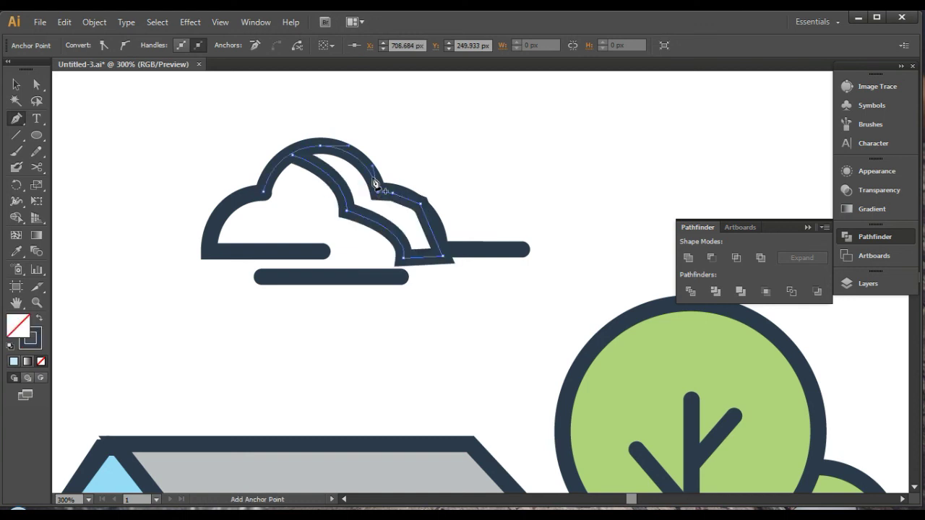
{"action": "key", "text": "ctrl+z"}
{"action": "left_click", "coordinate": [377, 191]}
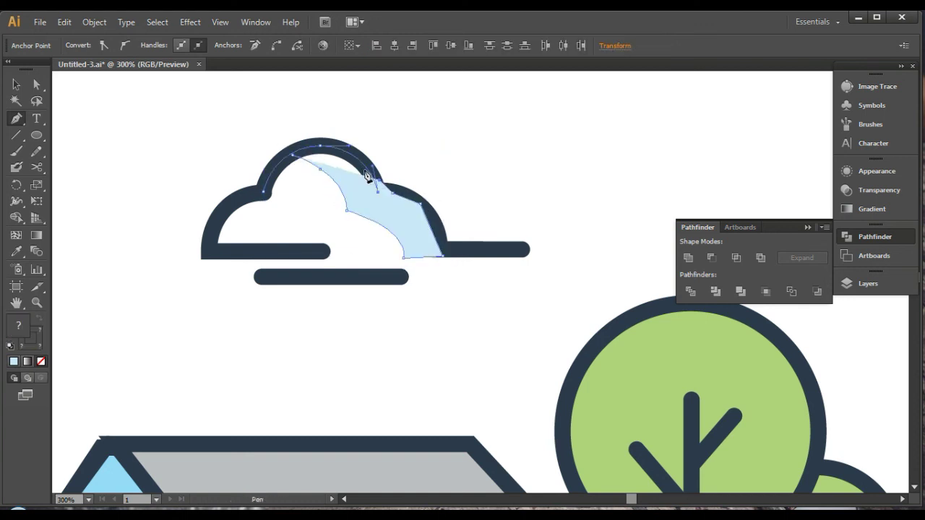
{"action": "left_click", "coordinate": [355, 153]}
{"action": "left_click", "coordinate": [306, 147]}
{"action": "left_click", "coordinate": [295, 160]}
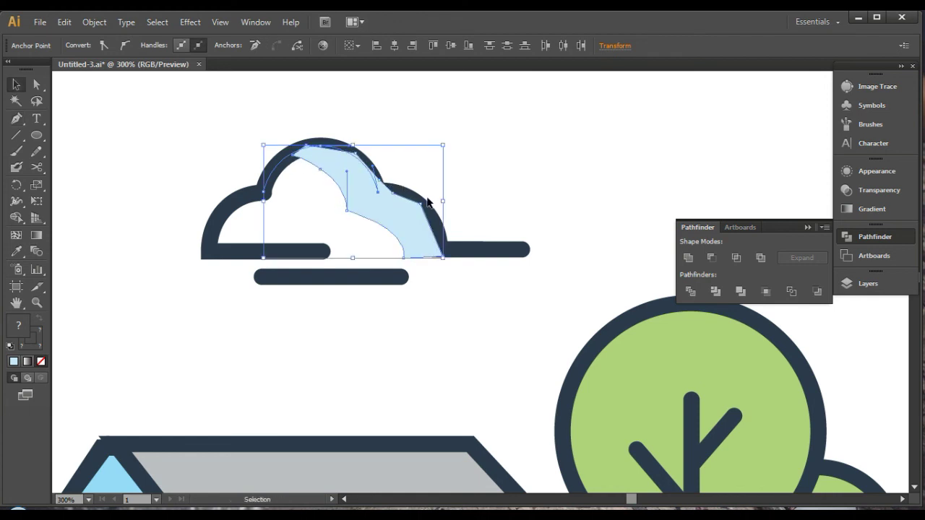
Send the light-blue shading shape behind the cloud's dark outline
{"action": "key", "text": "v"}
{"action": "right_click", "coordinate": [385, 205]}
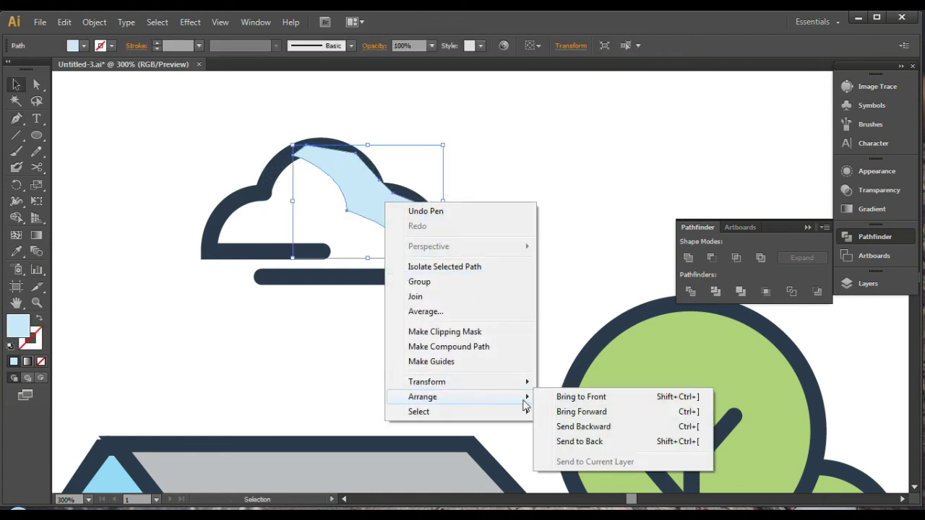
{"action": "left_click", "coordinate": [599, 442]}
{"action": "left_click", "coordinate": [435, 133]}
{"action": "key", "text": "ctrl+1"}
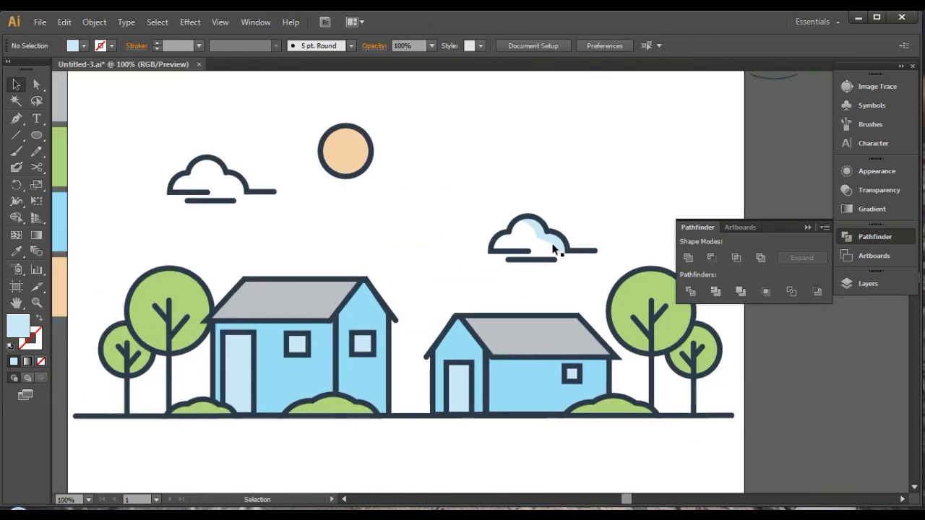
Drag a copy of the right cloud's light-blue shading into the left cloud, then zoom out
{"action": "left_click", "coordinate": [553, 248]}
{"action": "left_click_drag", "start_coordinate": [553, 248], "coordinate": [233, 190]}
{"action": "left_click", "coordinate": [268, 130]}
{"action": "key", "text": "ctrl+minus"}
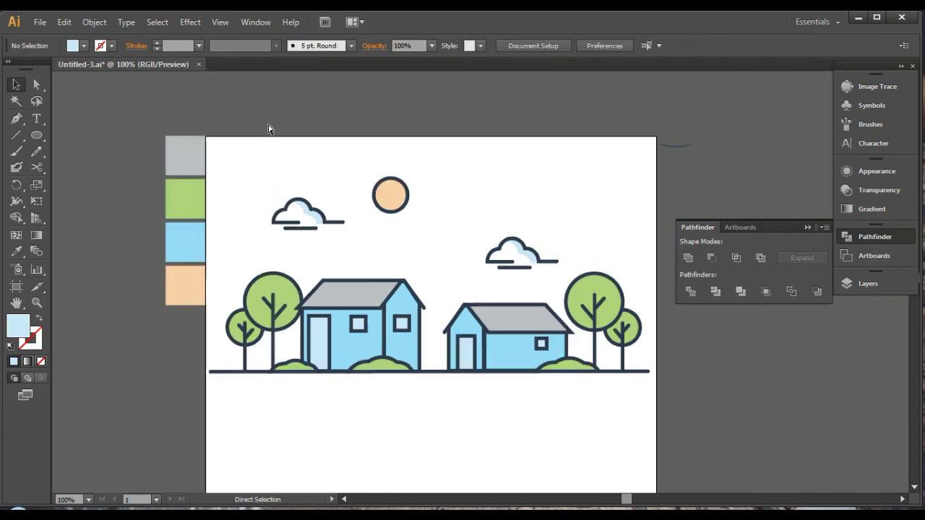
{"action": "left_click_drag", "start_coordinate": [268, 128], "coordinate": [229, 107]}
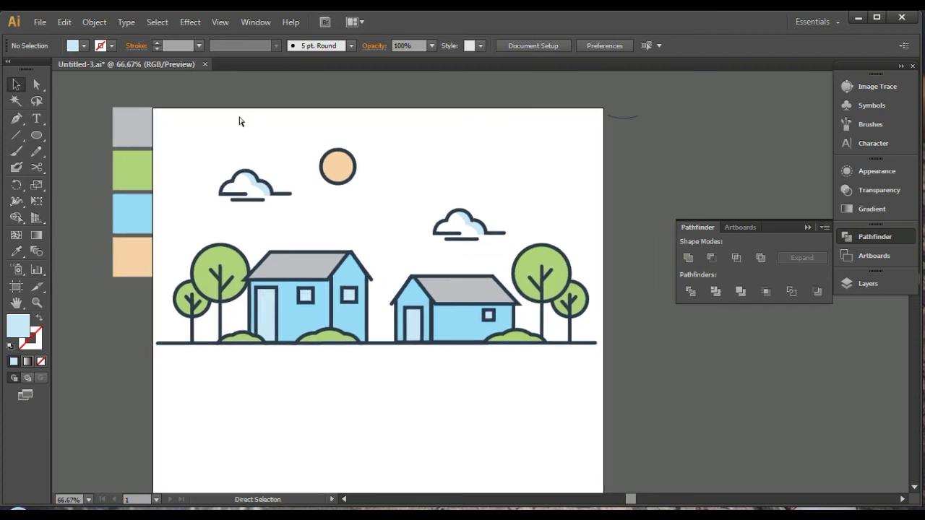
{"action": "key", "text": "ctrl+minus"}
{"action": "left_click_drag", "start_coordinate": [398, 354], "coordinate": [347, 308]}
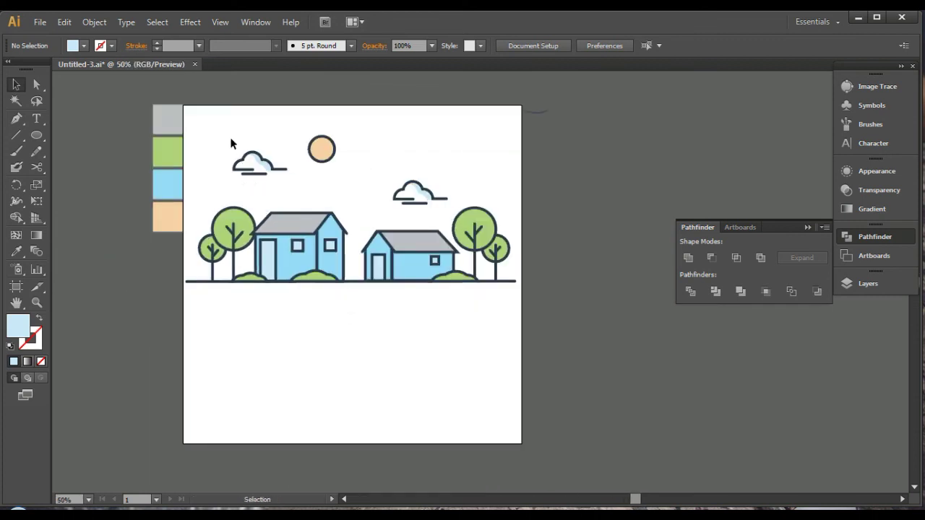
Scale the whole scene down slightly and move it lower on the artboard
{"action": "left_click_drag", "start_coordinate": [198, 114], "coordinate": [522, 347]}
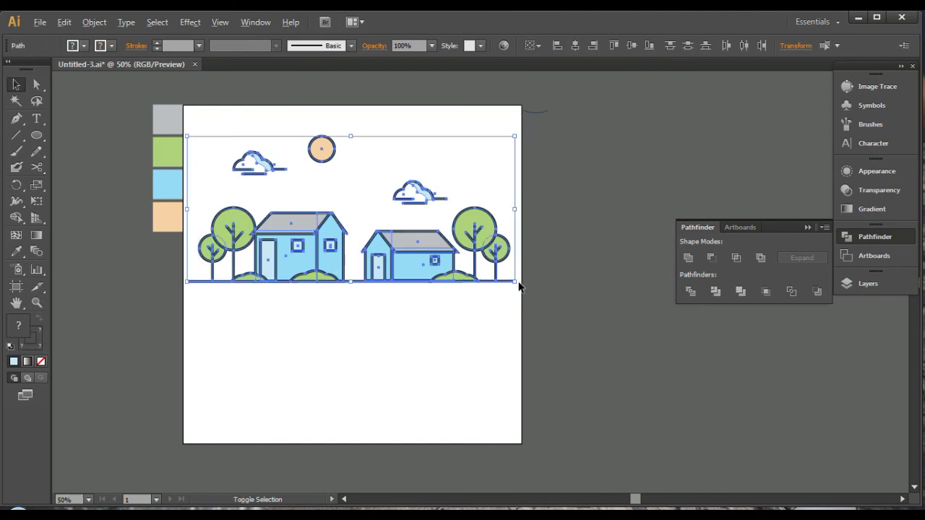
{"action": "left_click_drag", "start_coordinate": [515, 281], "coordinate": [471, 274]}
{"action": "left_click_drag", "start_coordinate": [340, 253], "coordinate": [338, 298]}
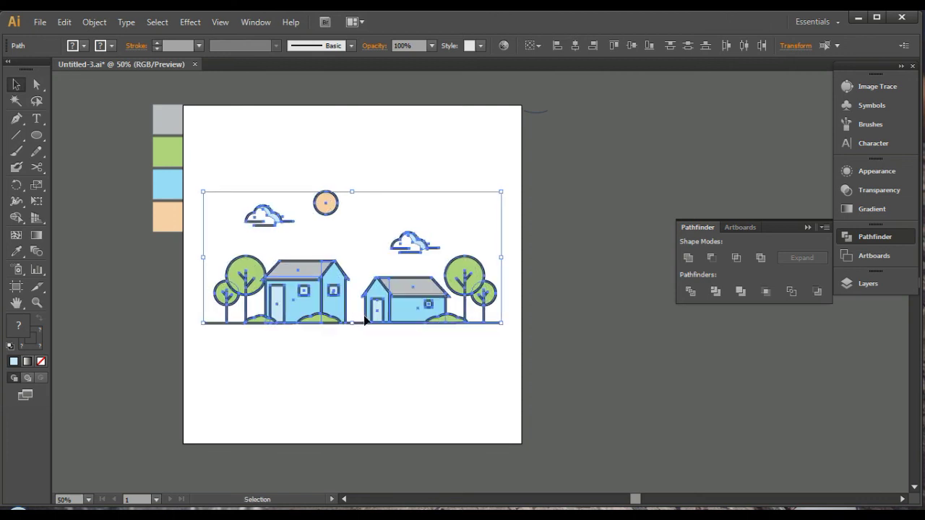
{"action": "left_click", "coordinate": [362, 349]}
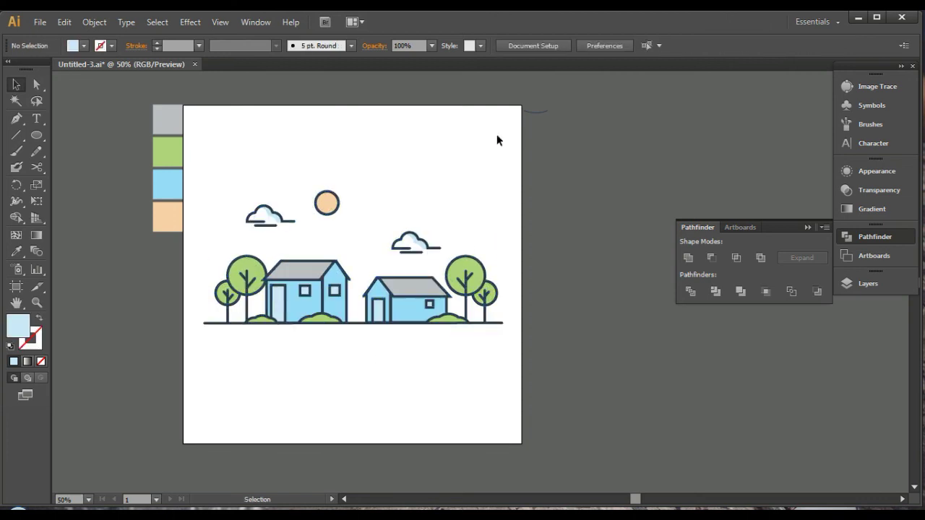
Delete the stray curve beside the artboard and inspect the ground line segments
{"action": "left_click", "coordinate": [535, 111]}
{"action": "key", "text": "Delete"}
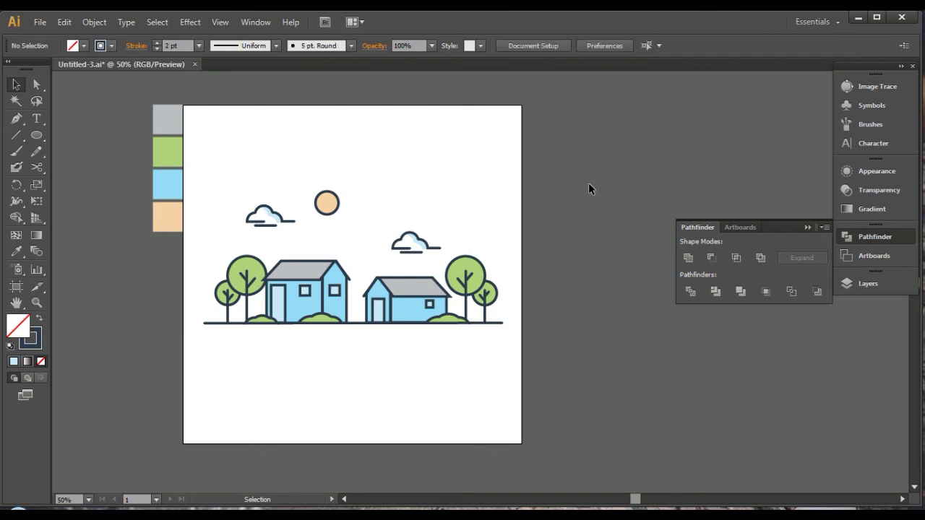
{"action": "left_click", "coordinate": [501, 327]}
{"action": "left_click", "coordinate": [532, 284]}
{"action": "left_click", "coordinate": [359, 326]}
{"action": "left_click", "coordinate": [376, 353]}
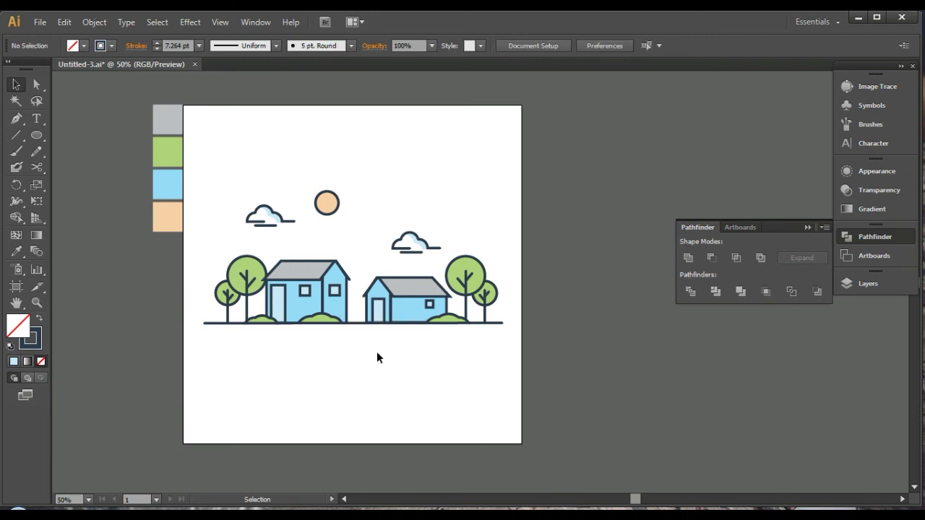